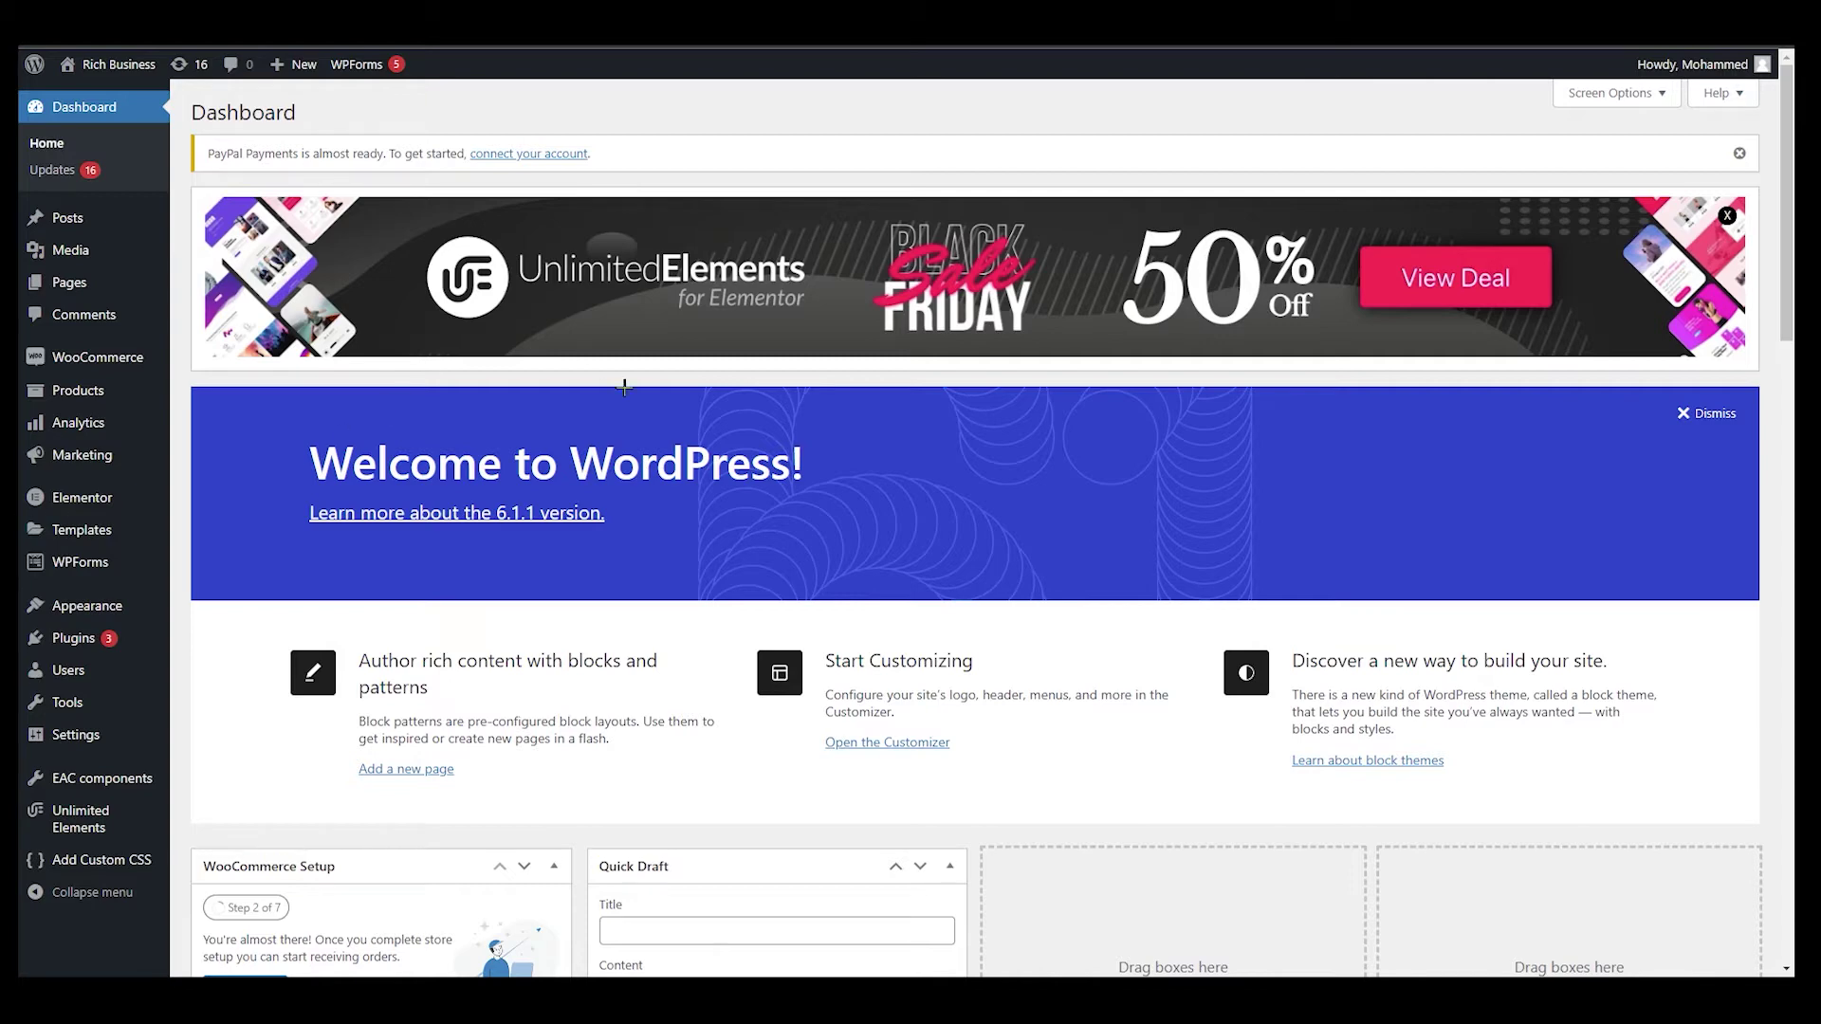
# Step: Open the Media Library from the Media menu
pyautogui.moveTo(79, 250)
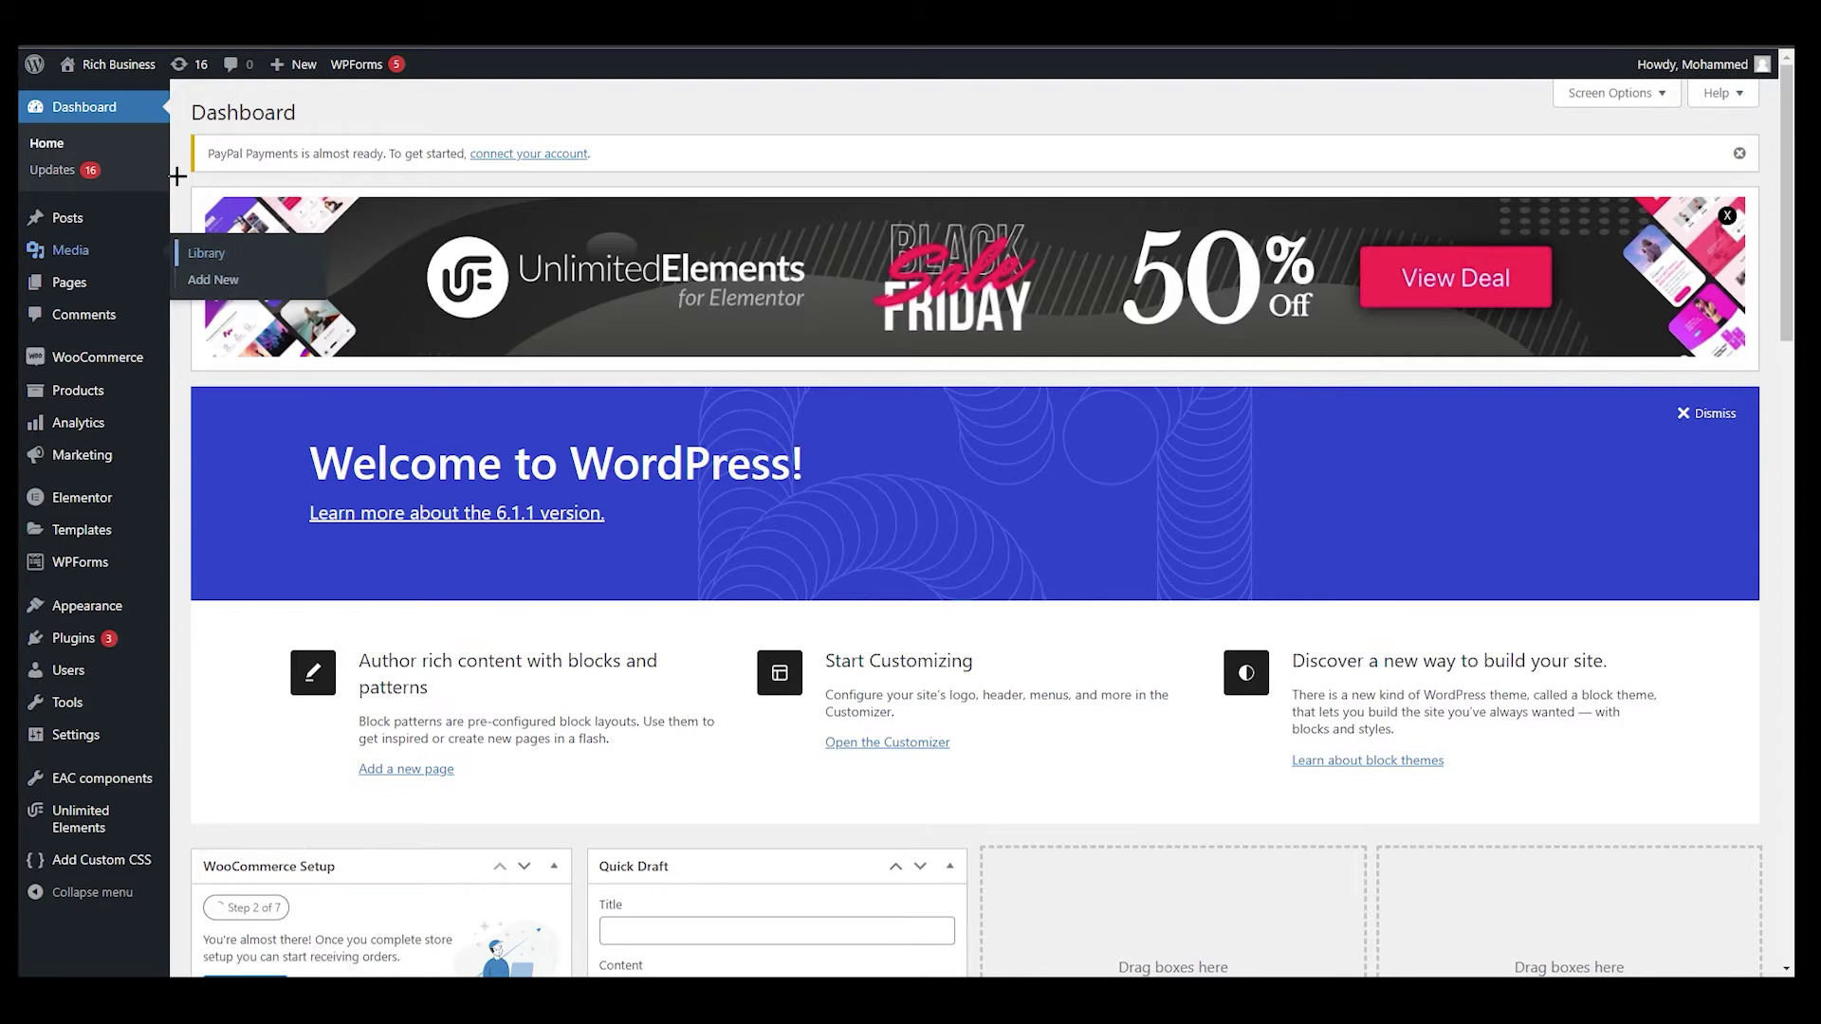
pyautogui.click(225, 268)
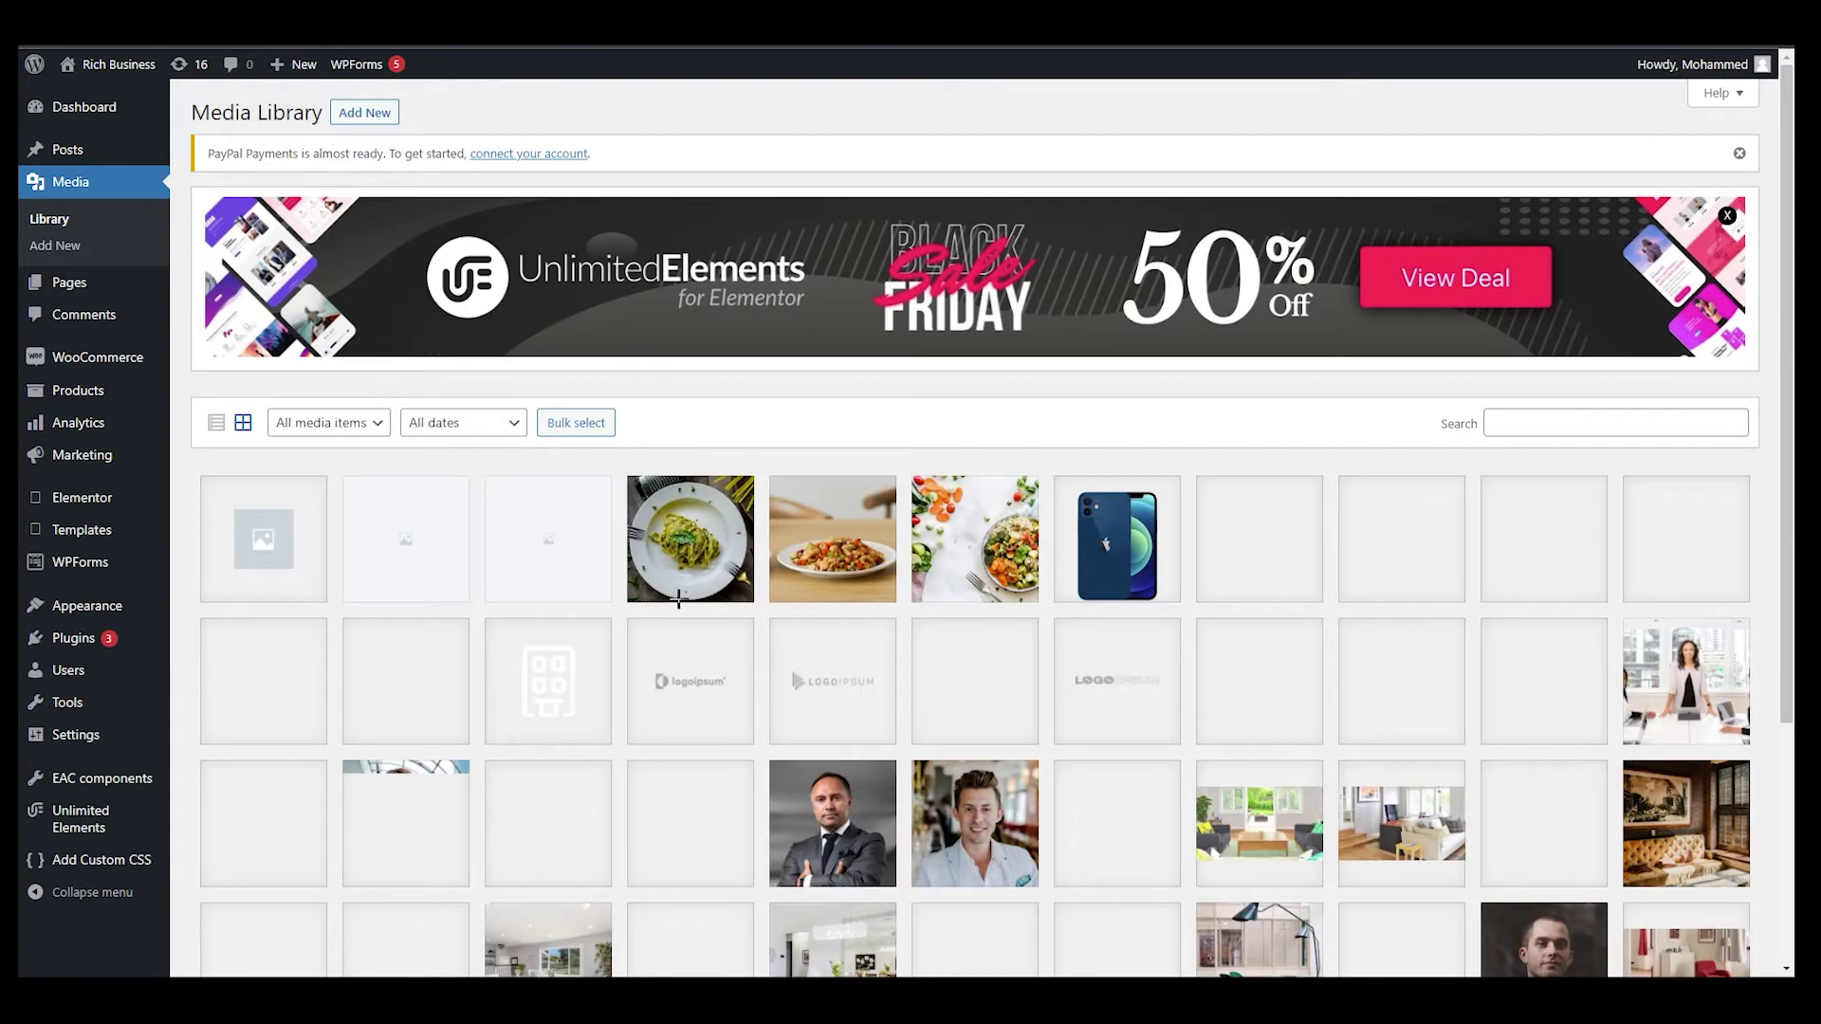
pyautogui.scroll(-3, 727, 607)
pyautogui.scroll(3, 728, 608)
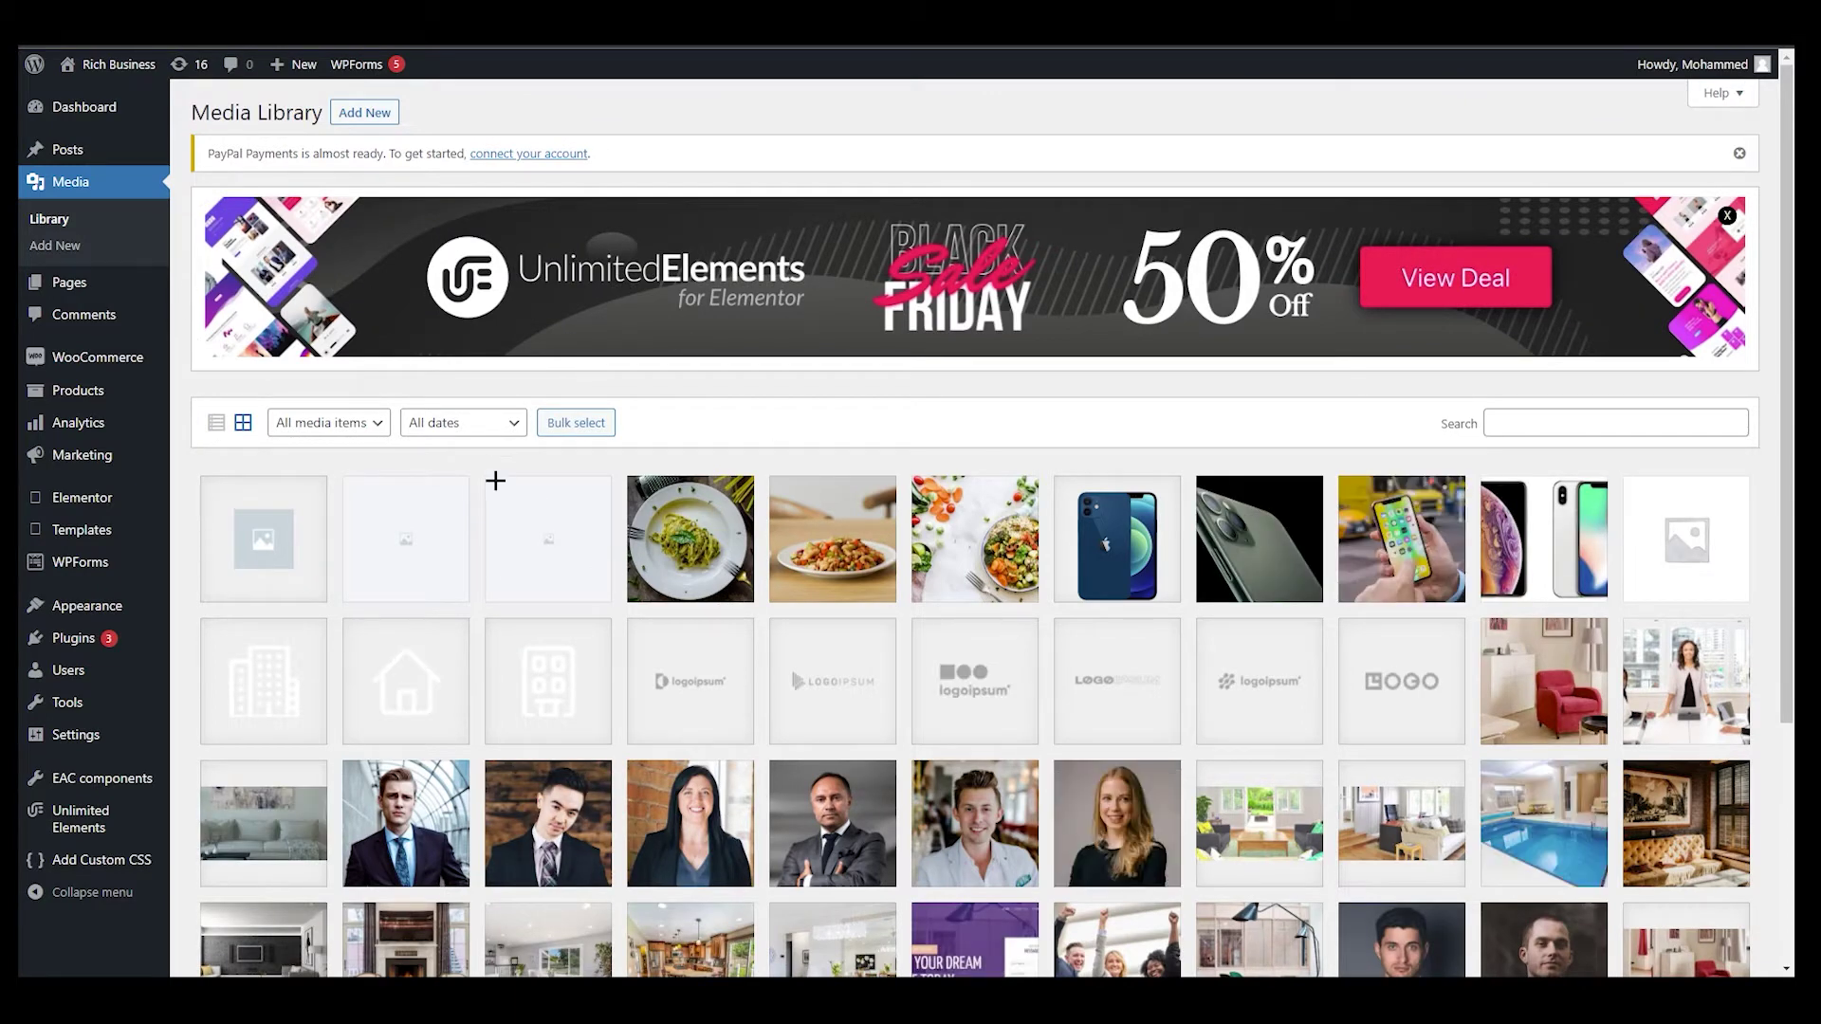
# Step: Show the Add New upload area with its drop-files heading and maximum upload size note
pyautogui.click(345, 117)
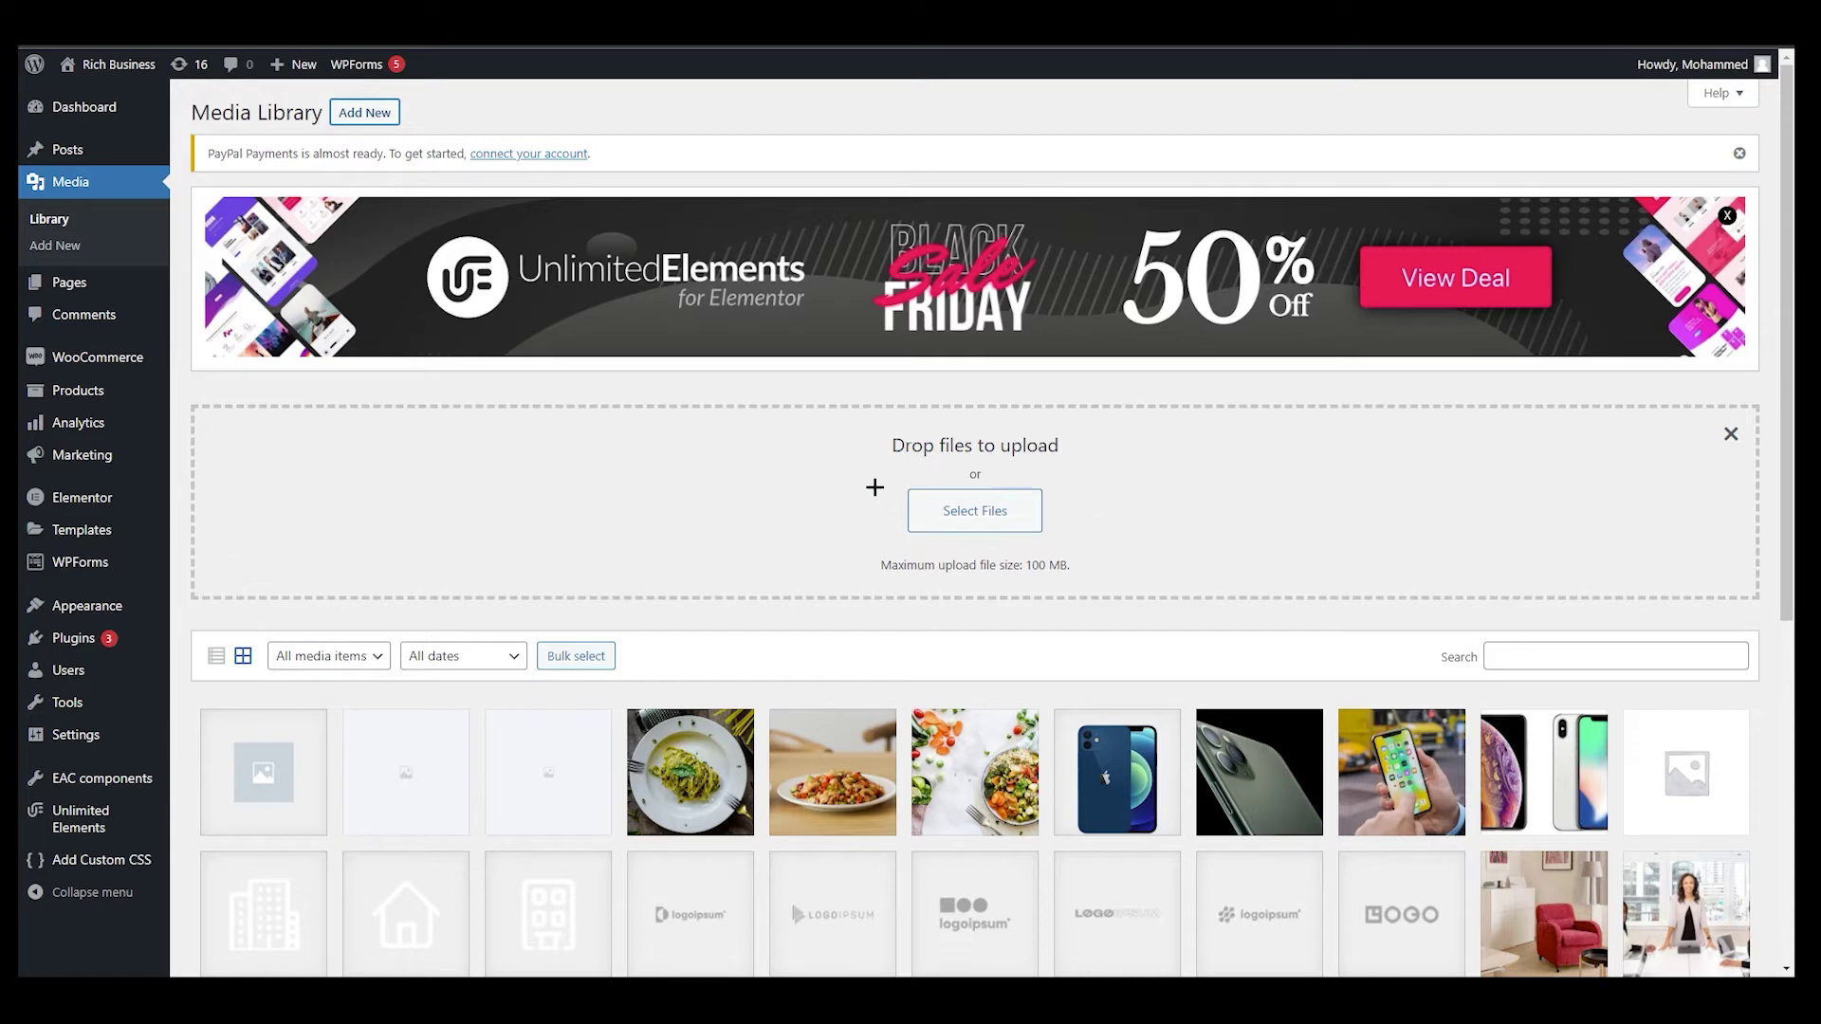
pyautogui.moveTo(890, 446); pyautogui.dragTo(1077, 448)
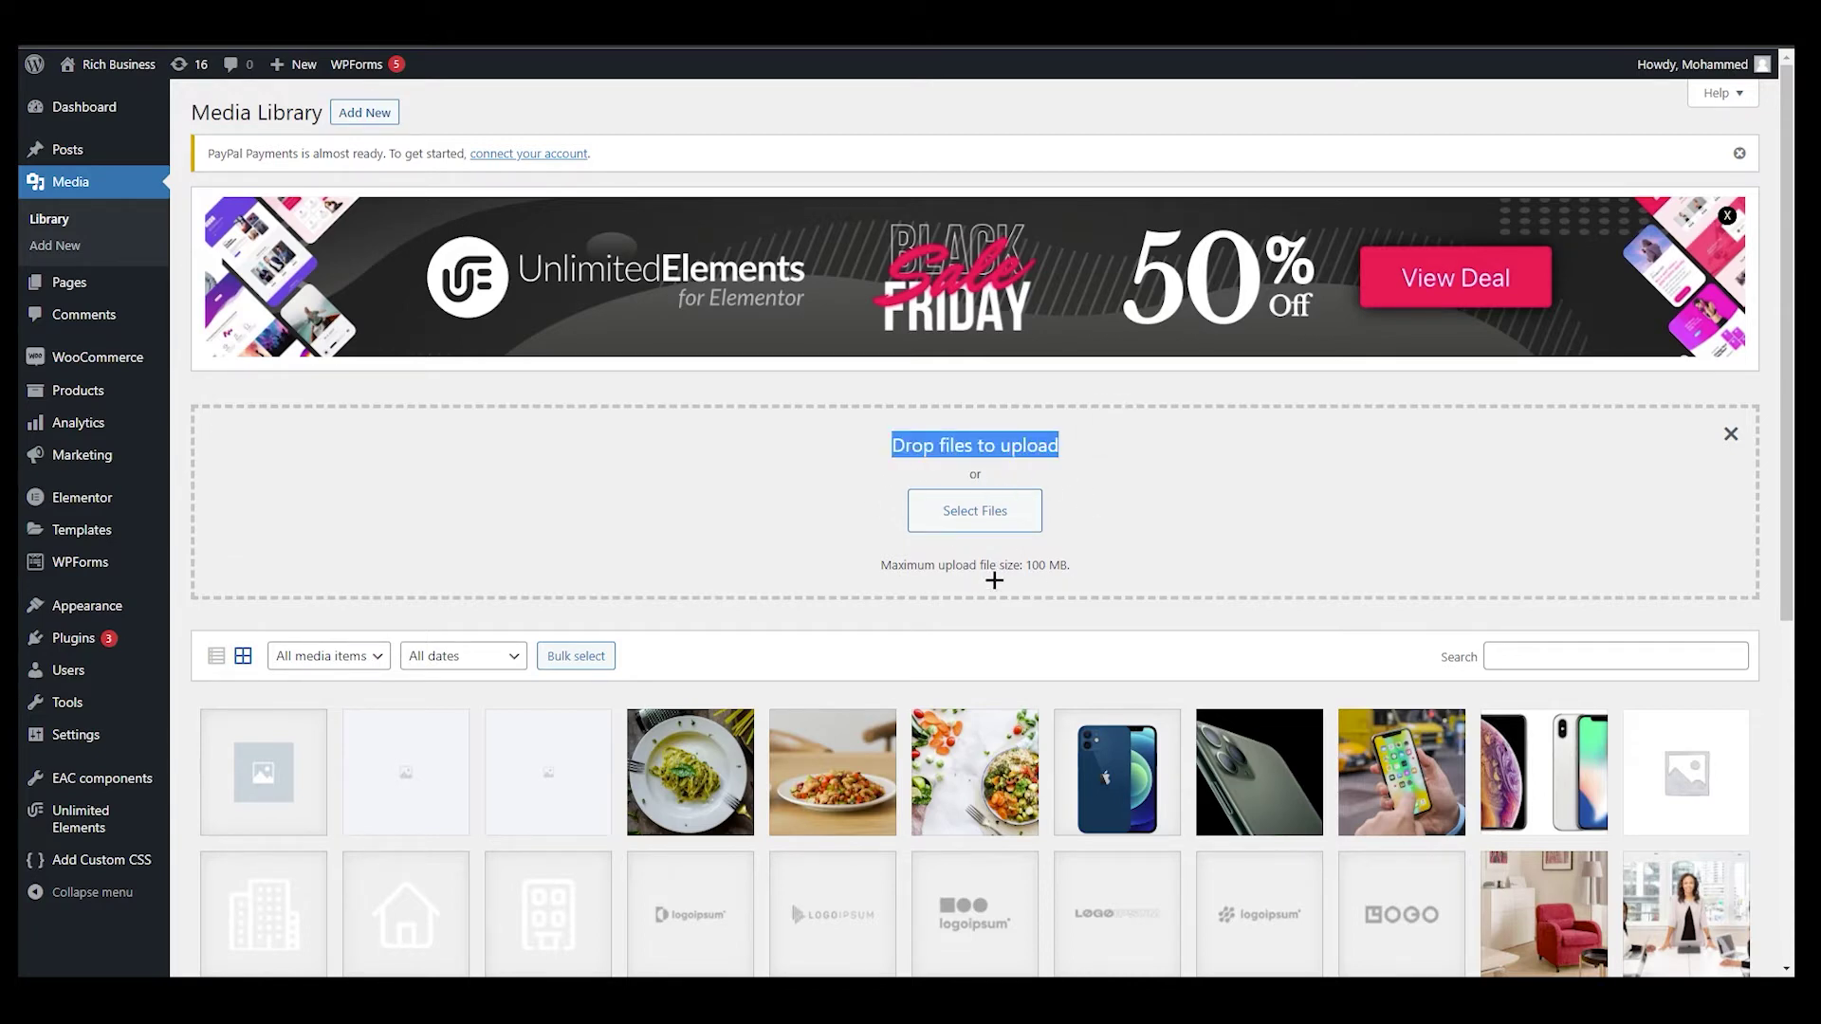
pyautogui.moveTo(883, 569); pyautogui.dragTo(1145, 577)
# Step: Upload PLEASE-LIKE-AND-SUBSCRIBE.pdf from the Desktop folder using Select Files
pyautogui.click(975, 513)
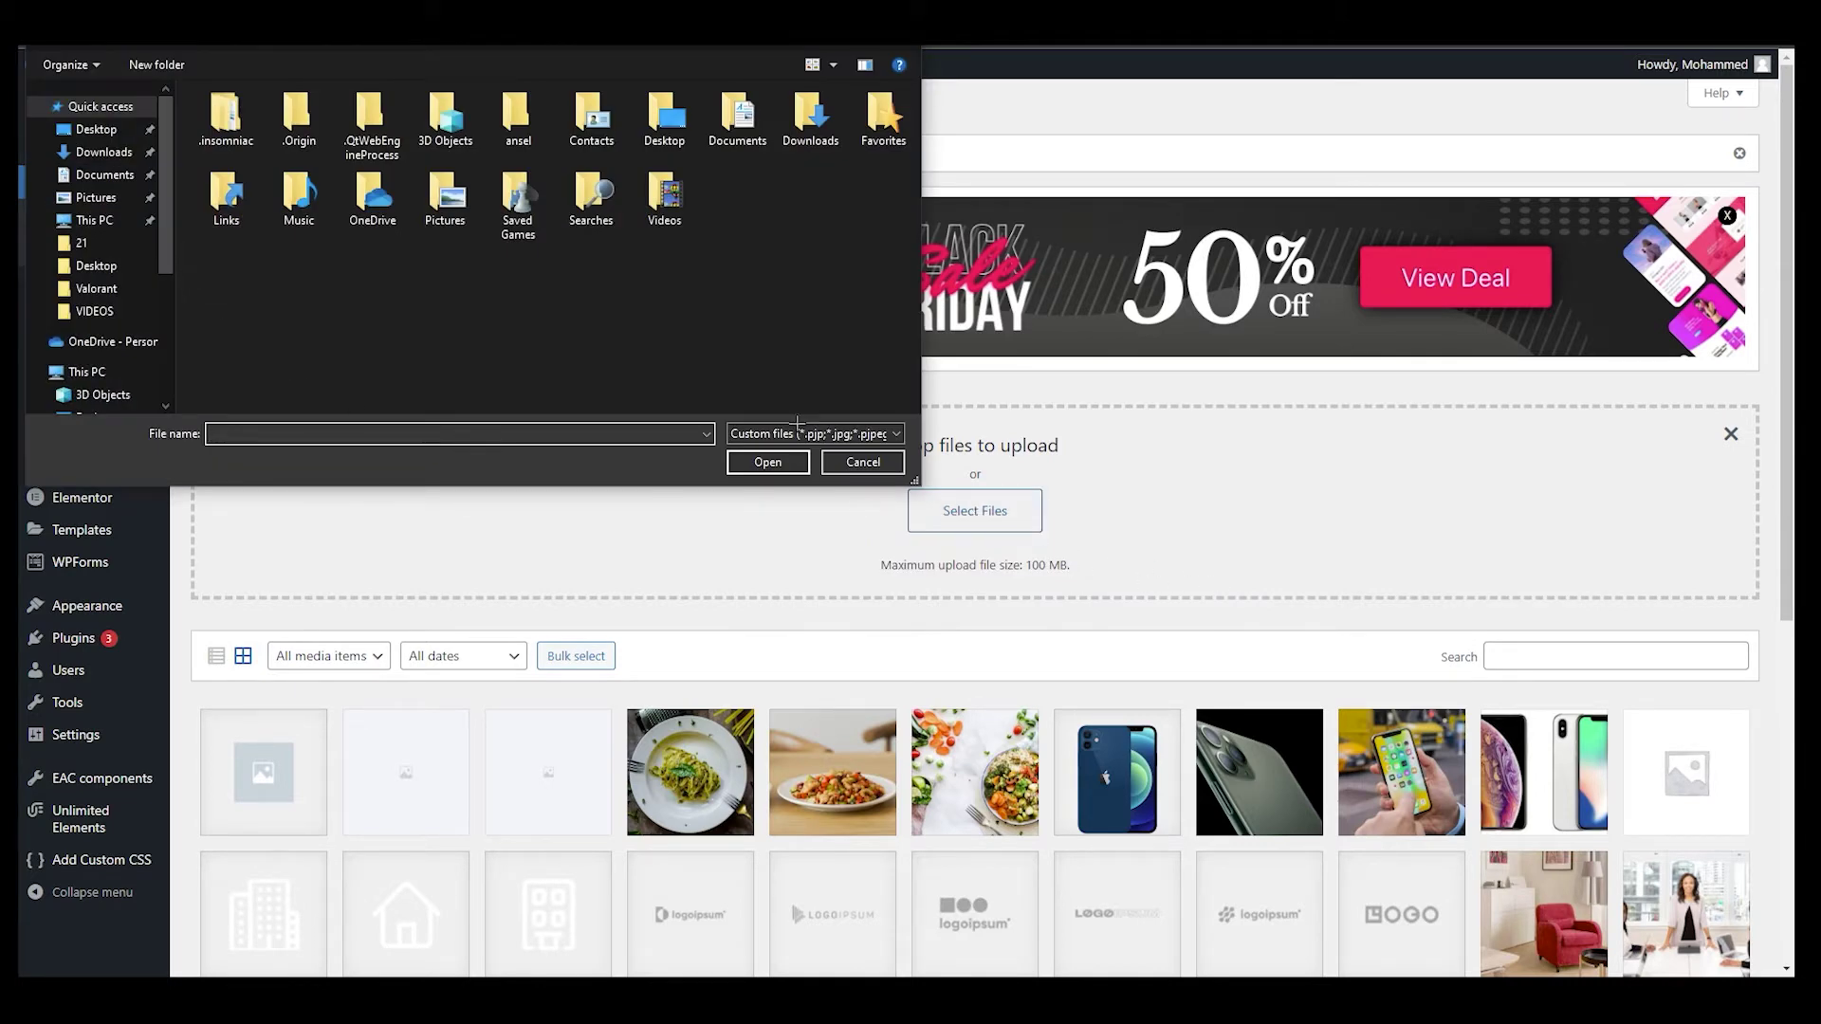
pyautogui.moveTo(916, 481); pyautogui.dragTo(1714, 817)
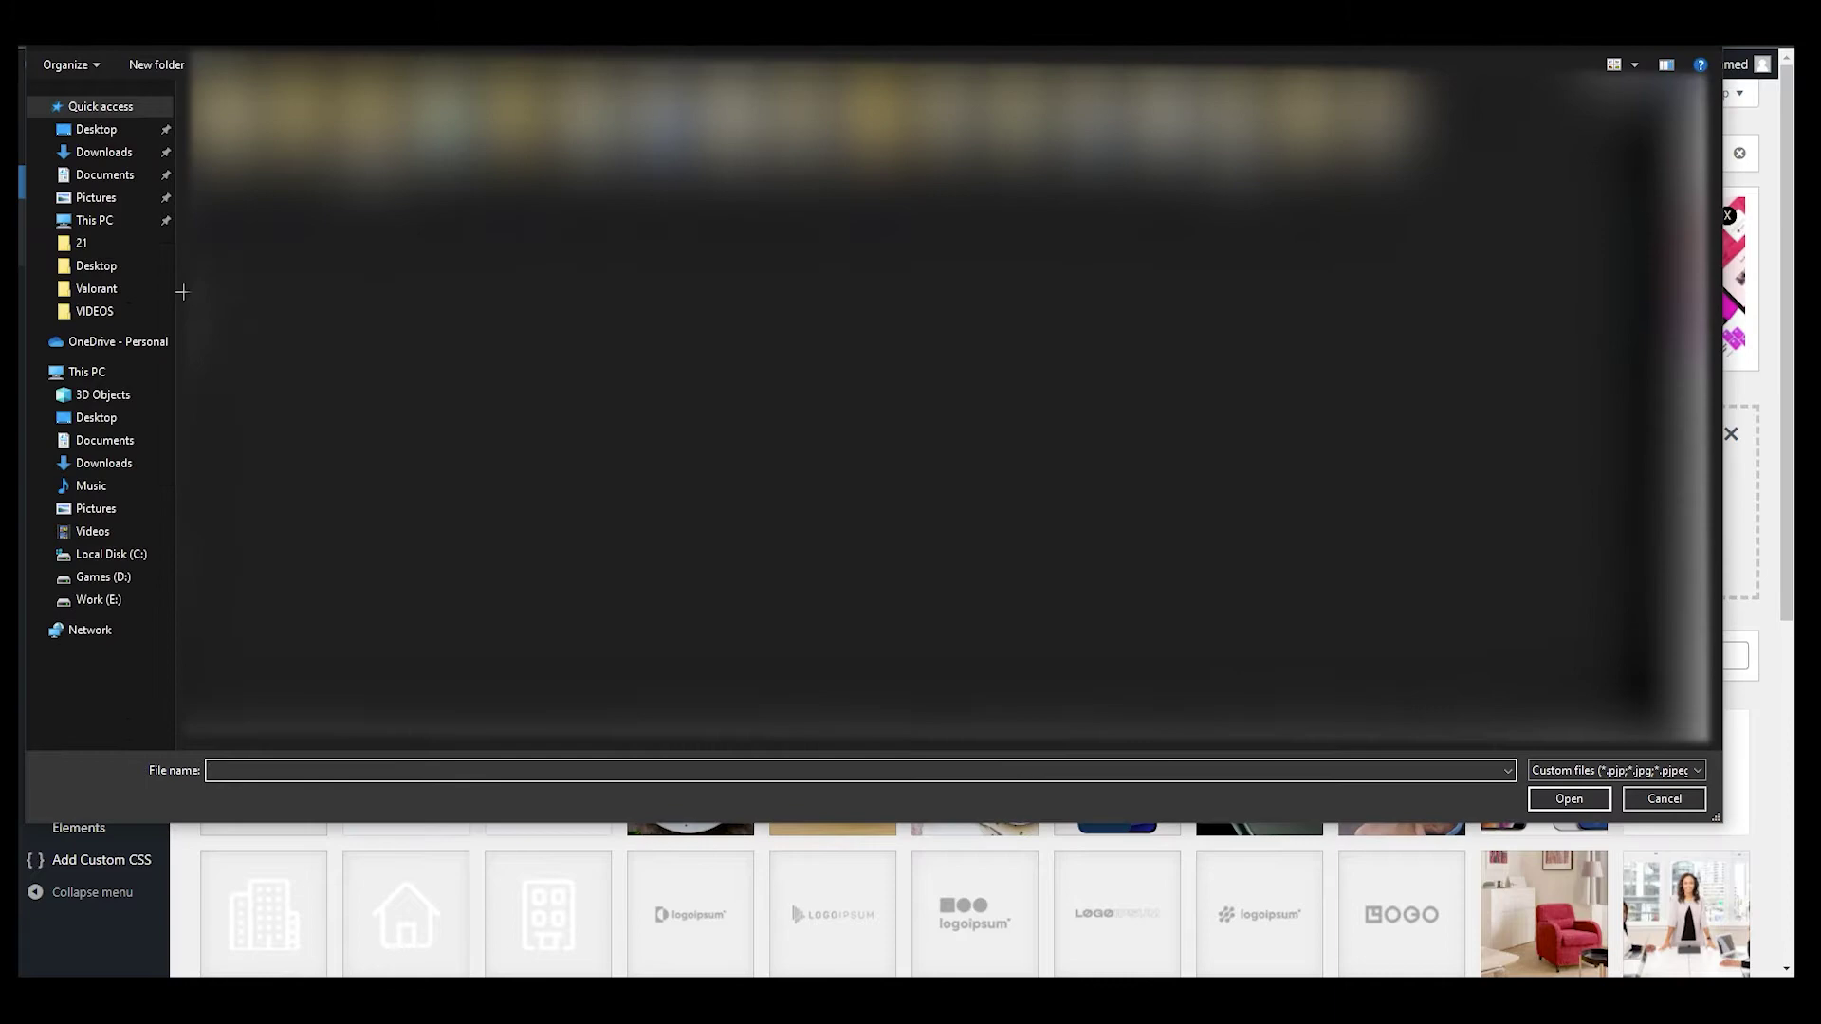
pyautogui.click(107, 131)
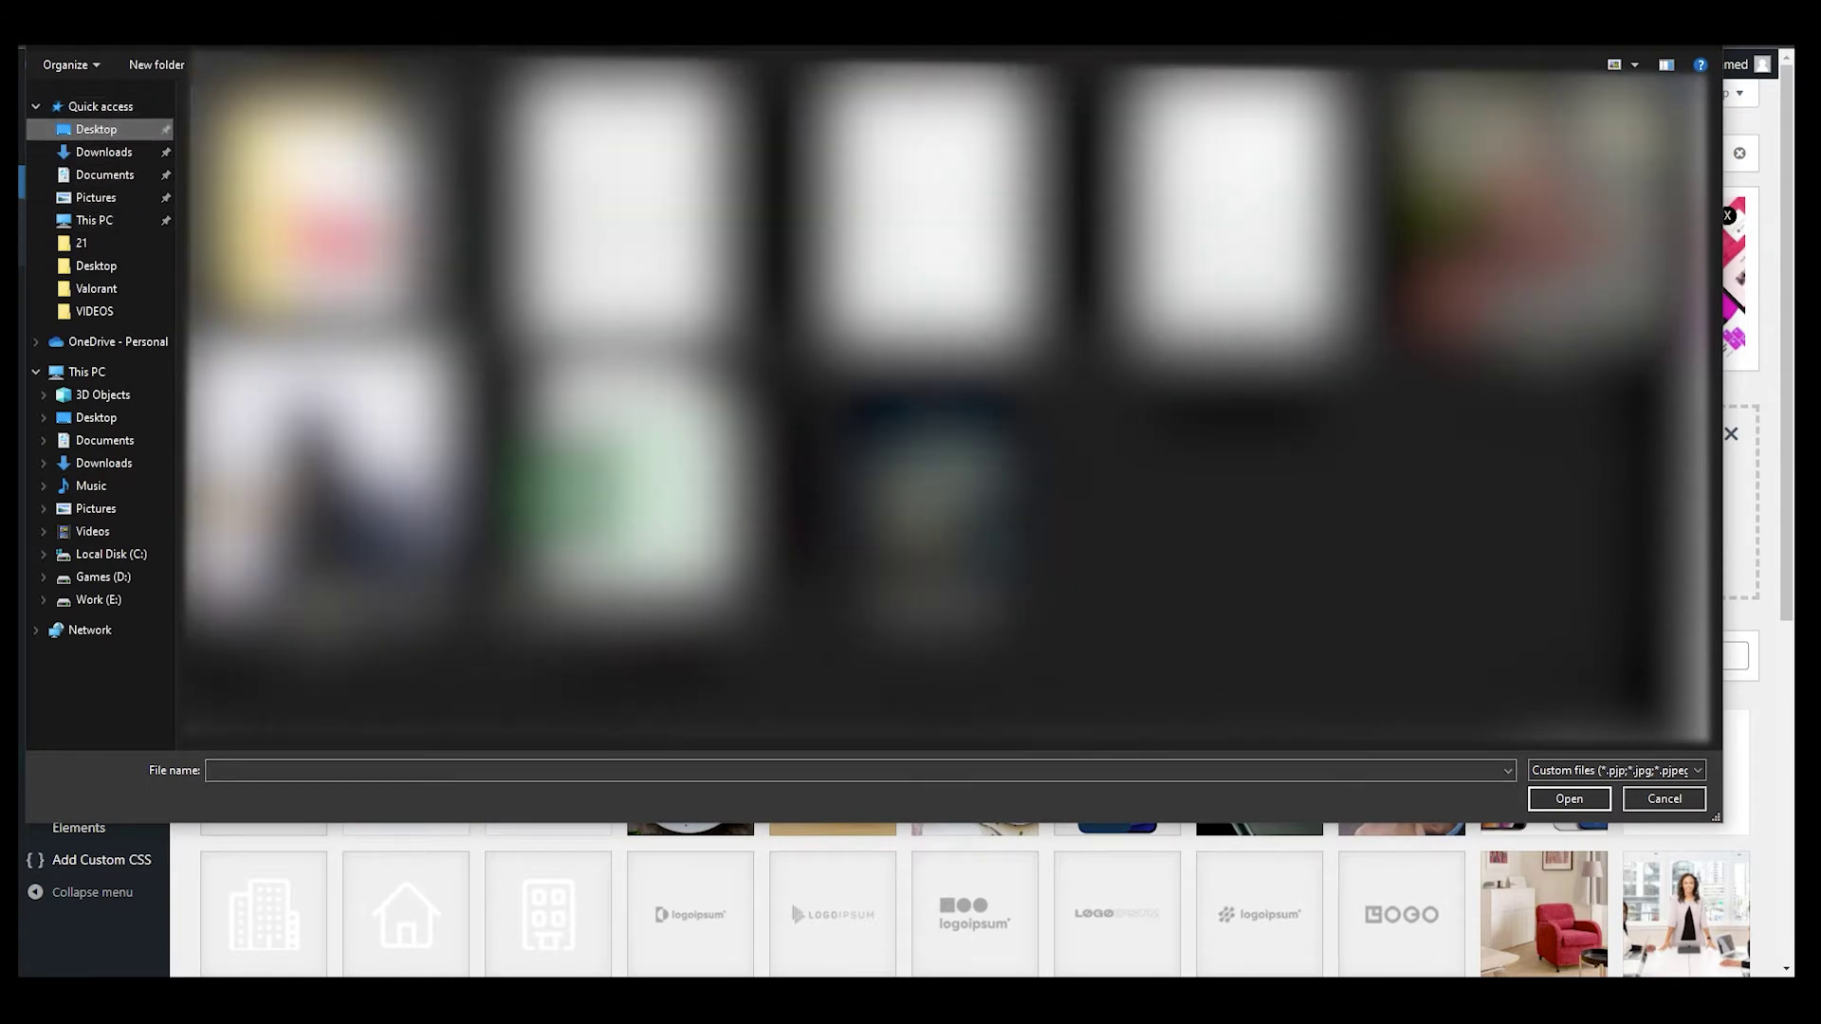
pyautogui.doubleClick(351, 173)
pyautogui.doubleClick(365, 120)
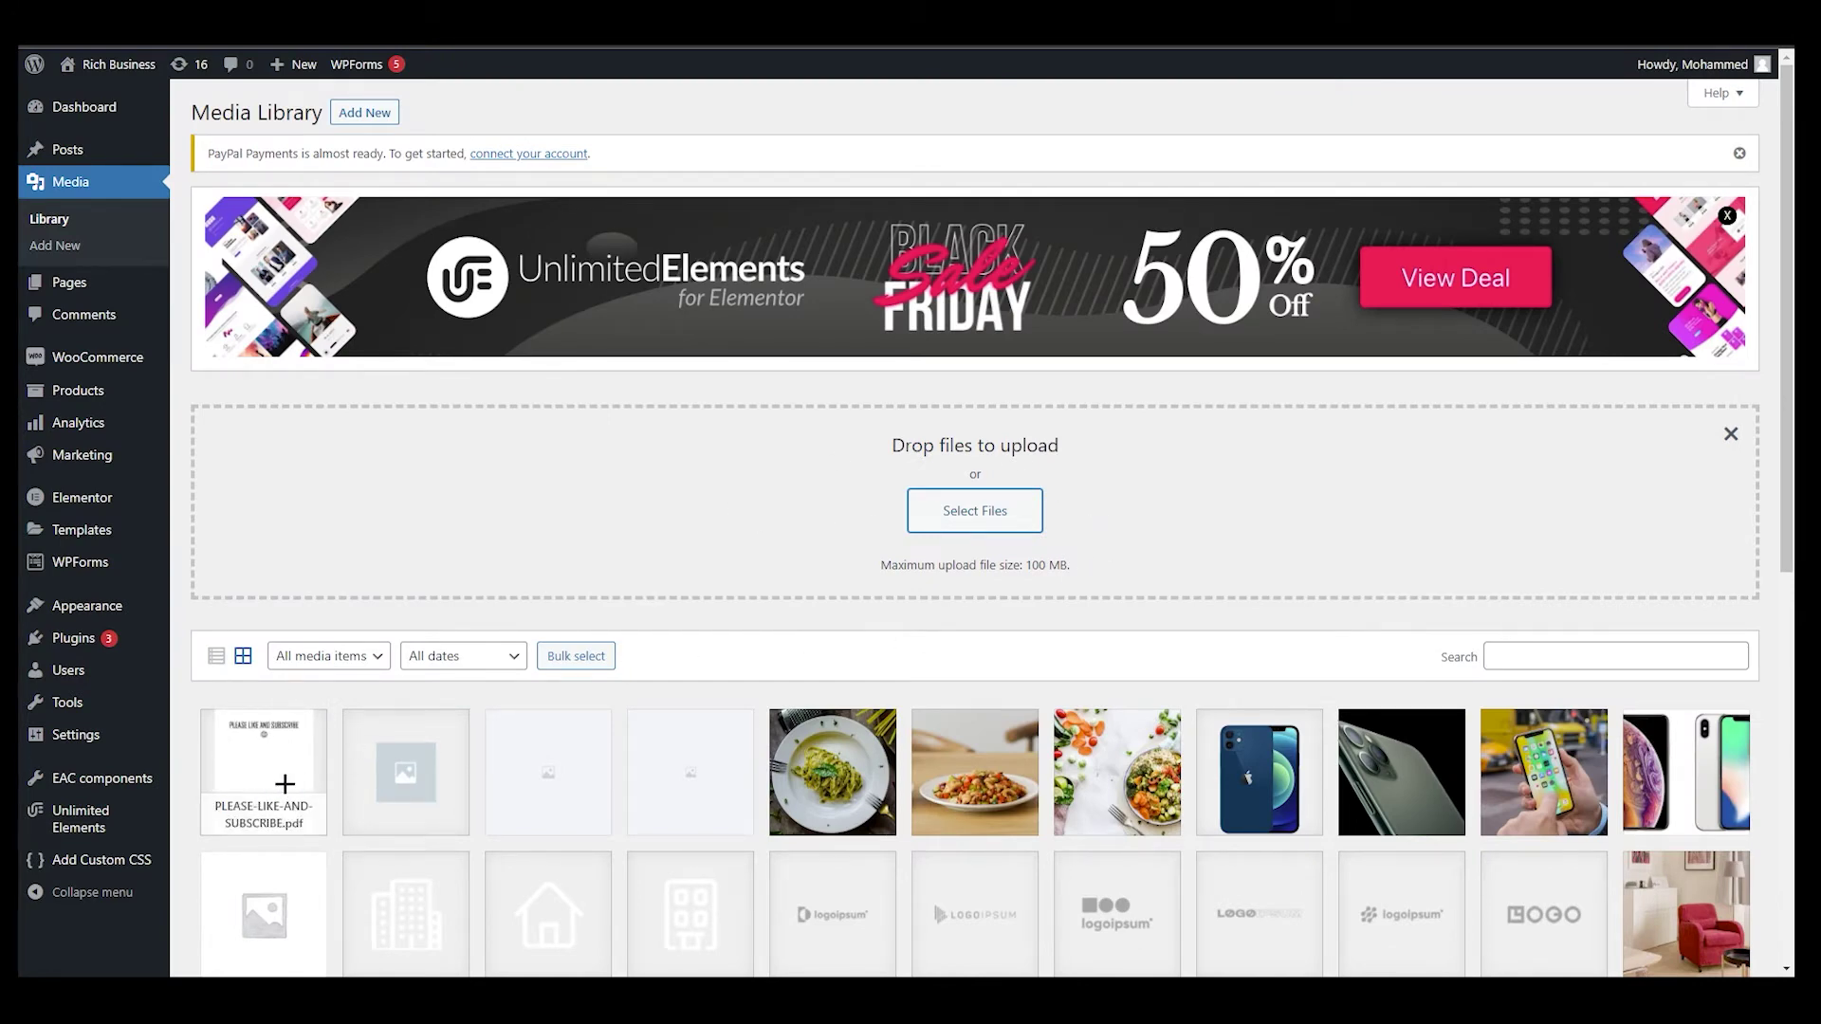
pyautogui.scroll(-2, 266, 748)
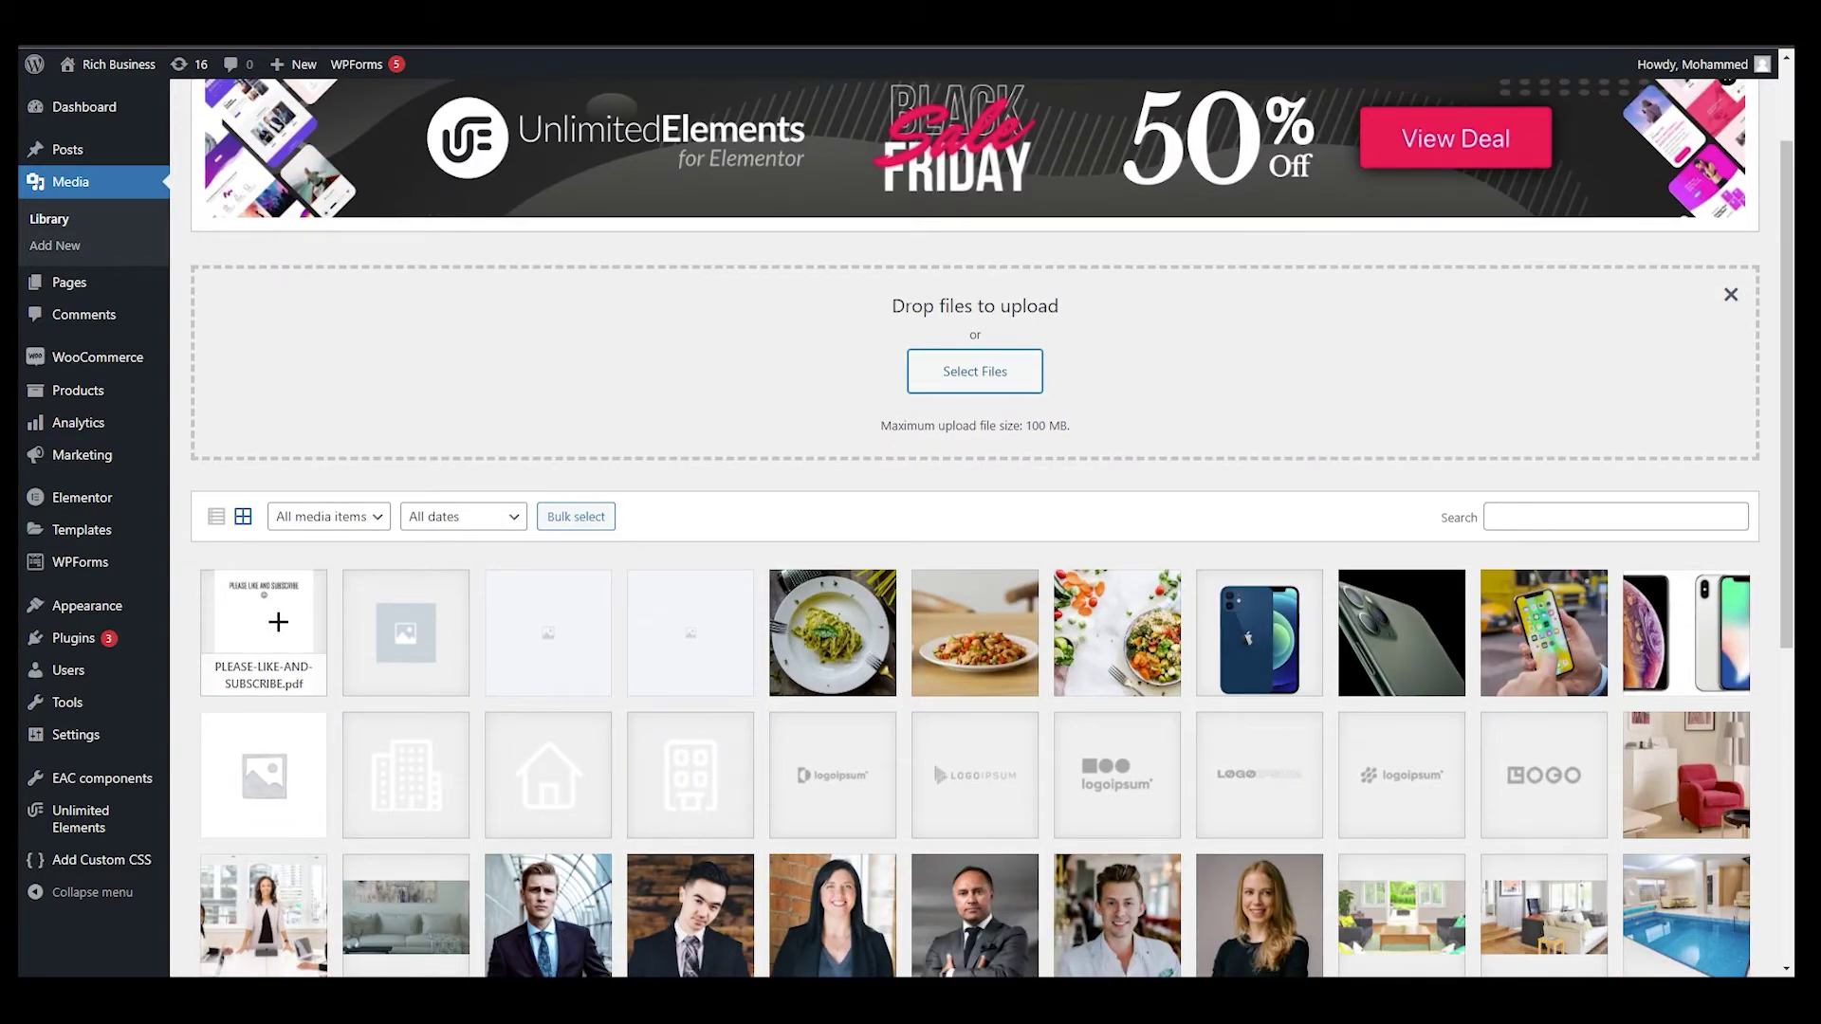
# Step: Open the uploaded PDF's attachment details and copy its file URL to the clipboard
pyautogui.click(275, 618)
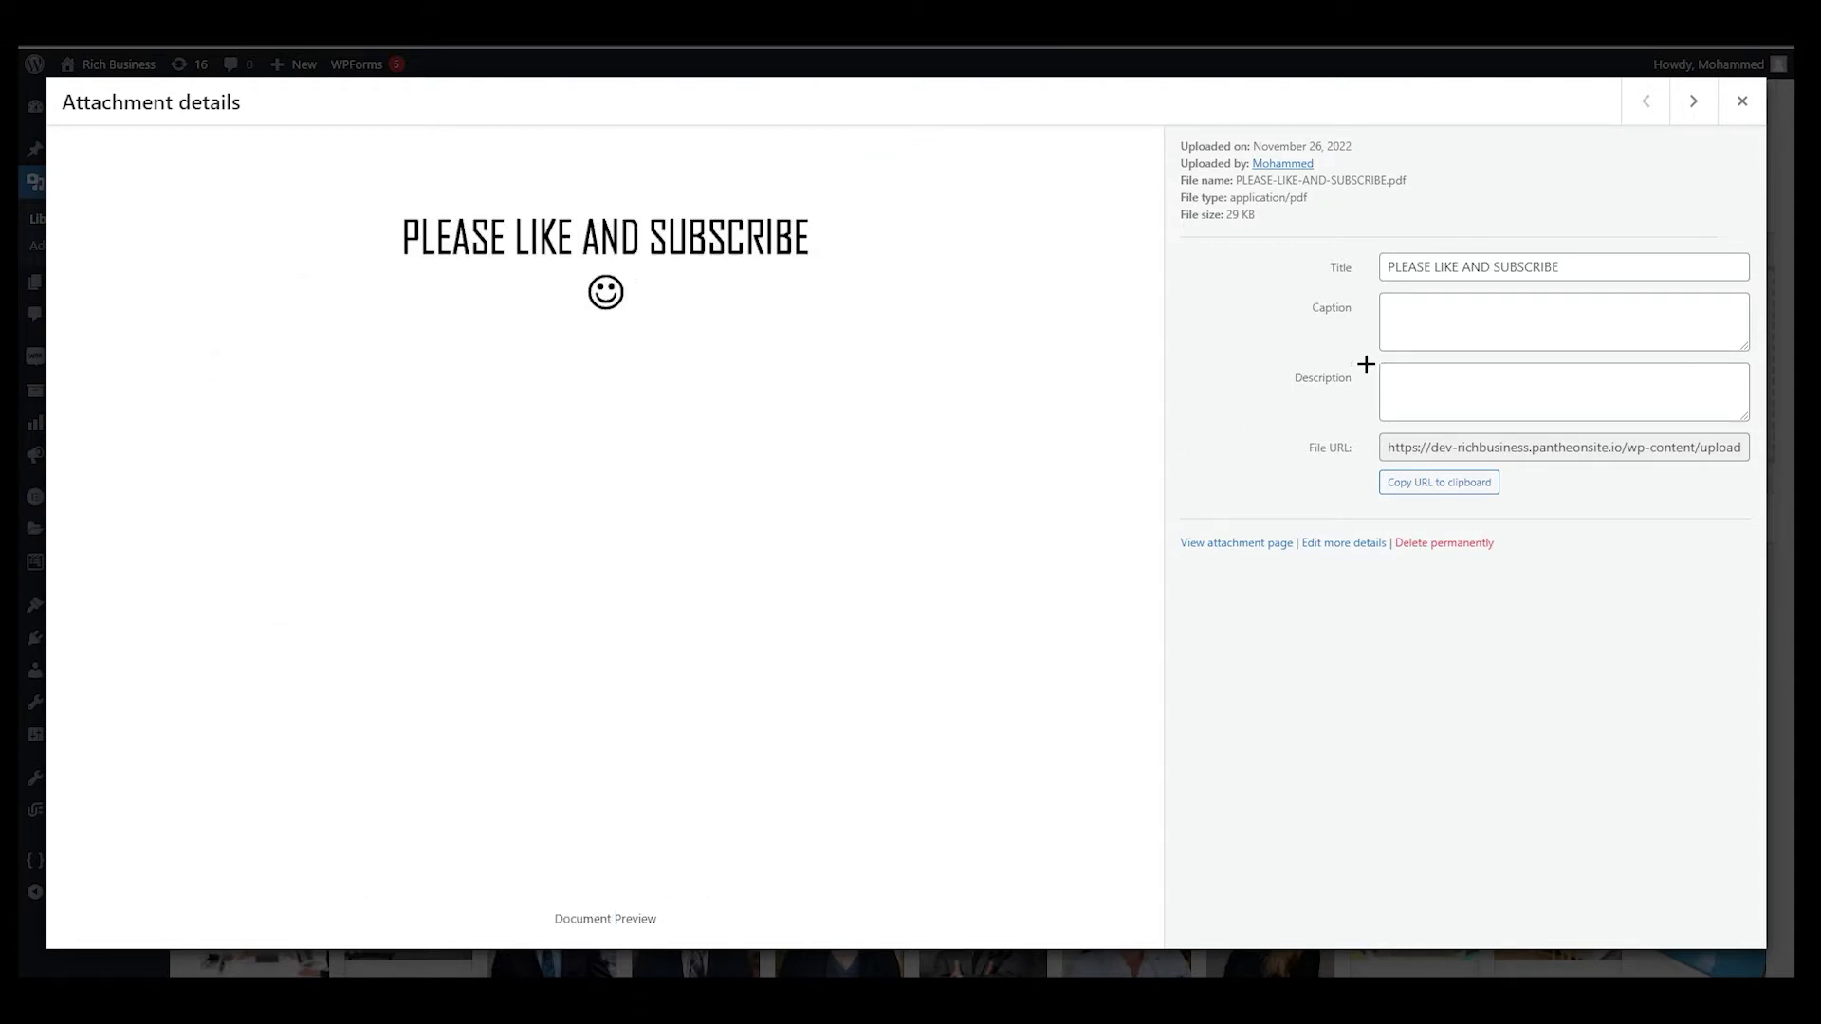
pyautogui.doubleClick(1331, 308)
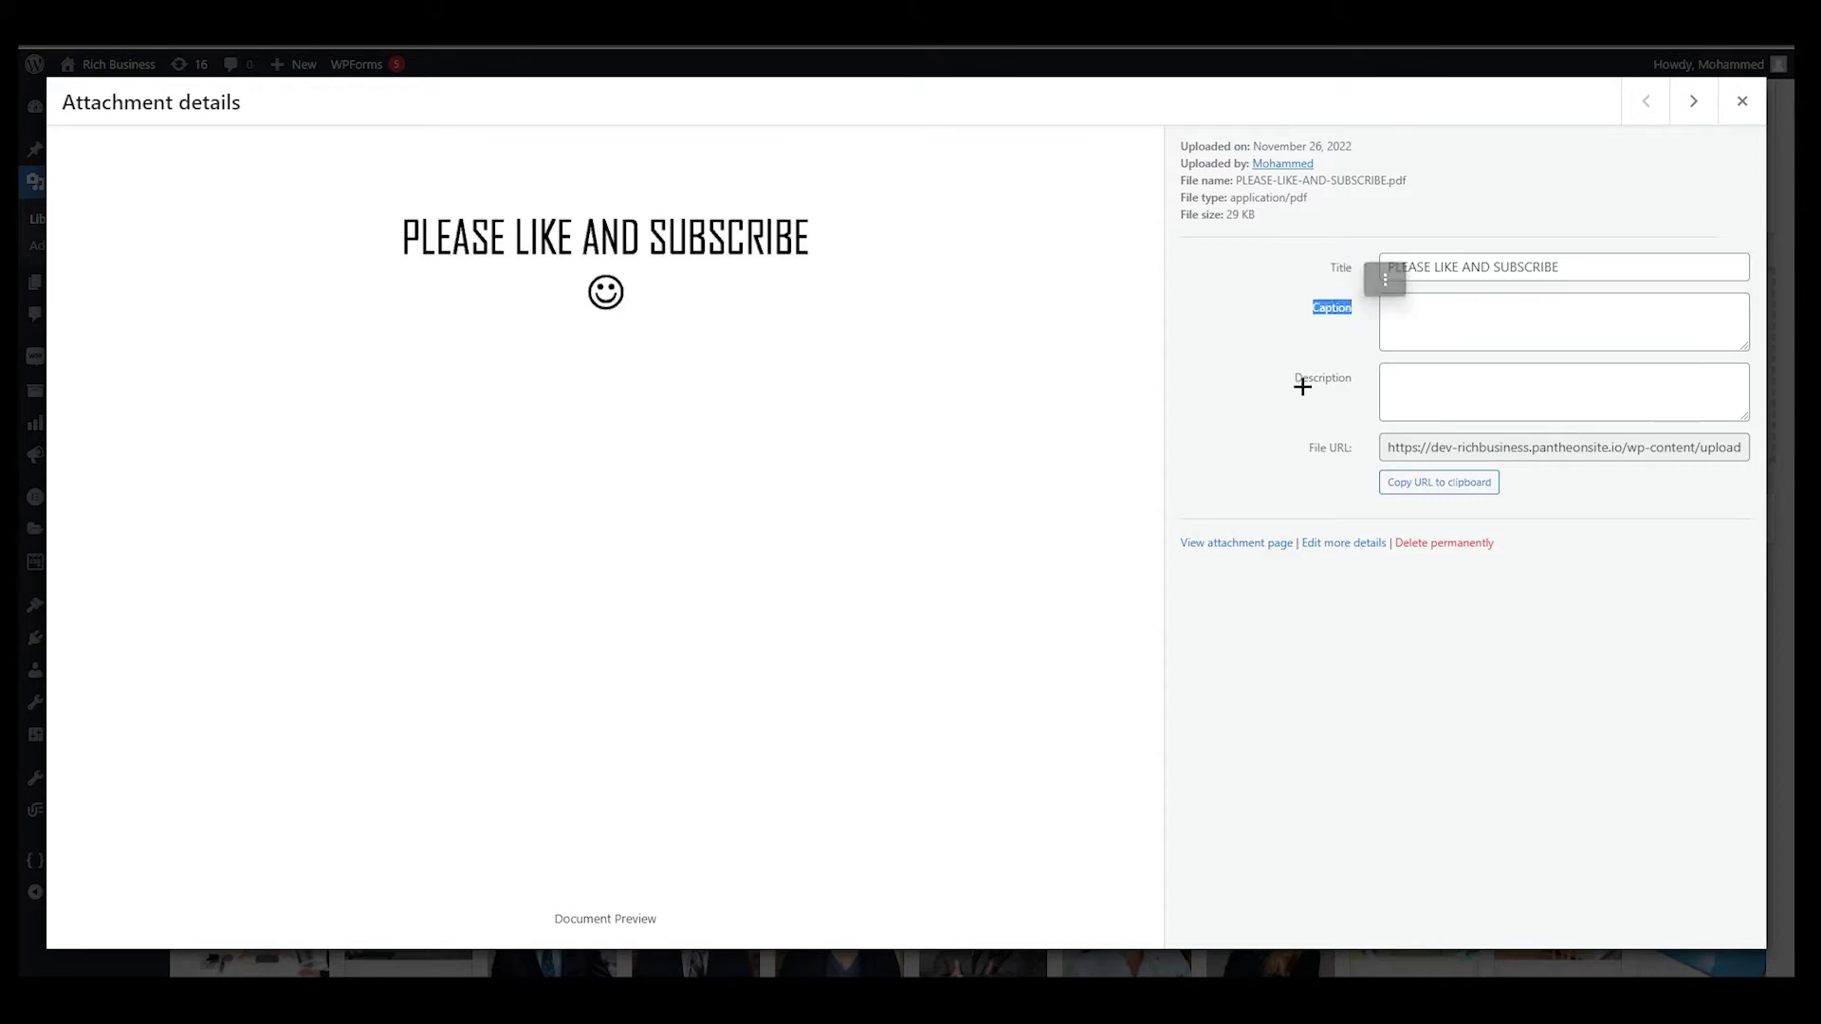
pyautogui.moveTo(1302, 381); pyautogui.dragTo(1296, 379)
pyautogui.click(1390, 359)
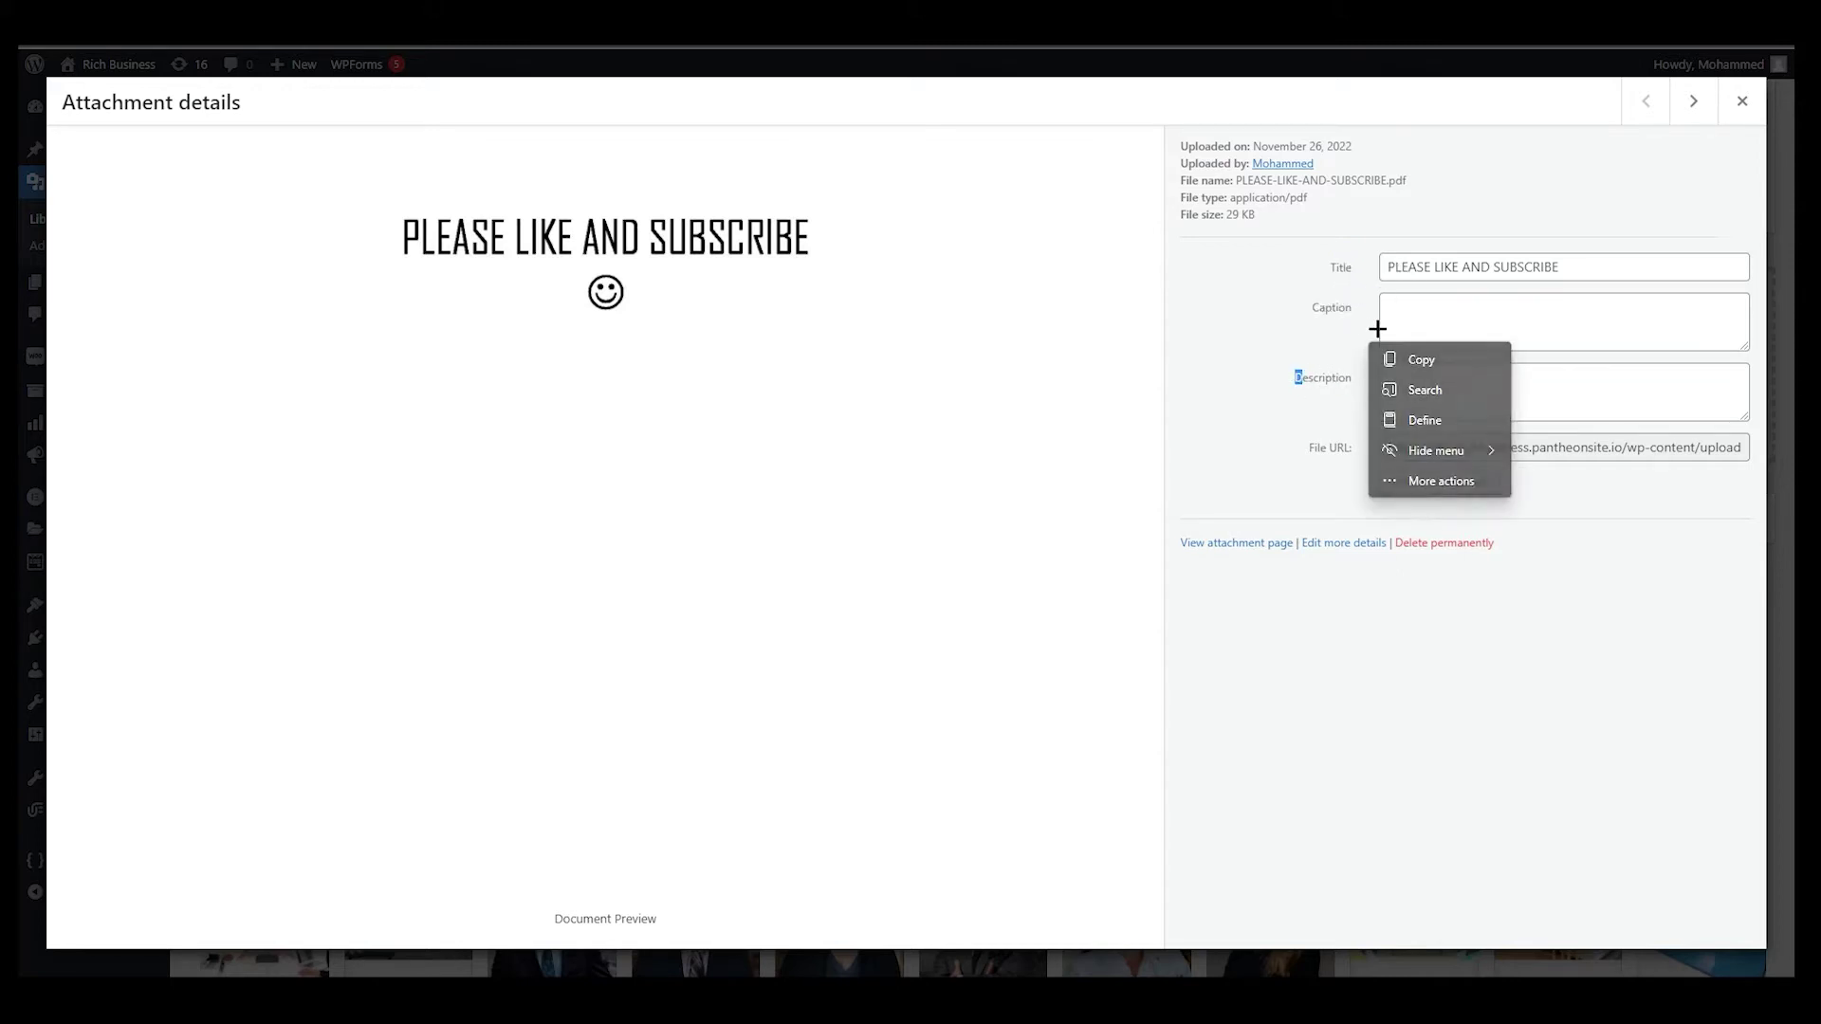
pyautogui.click(1545, 504)
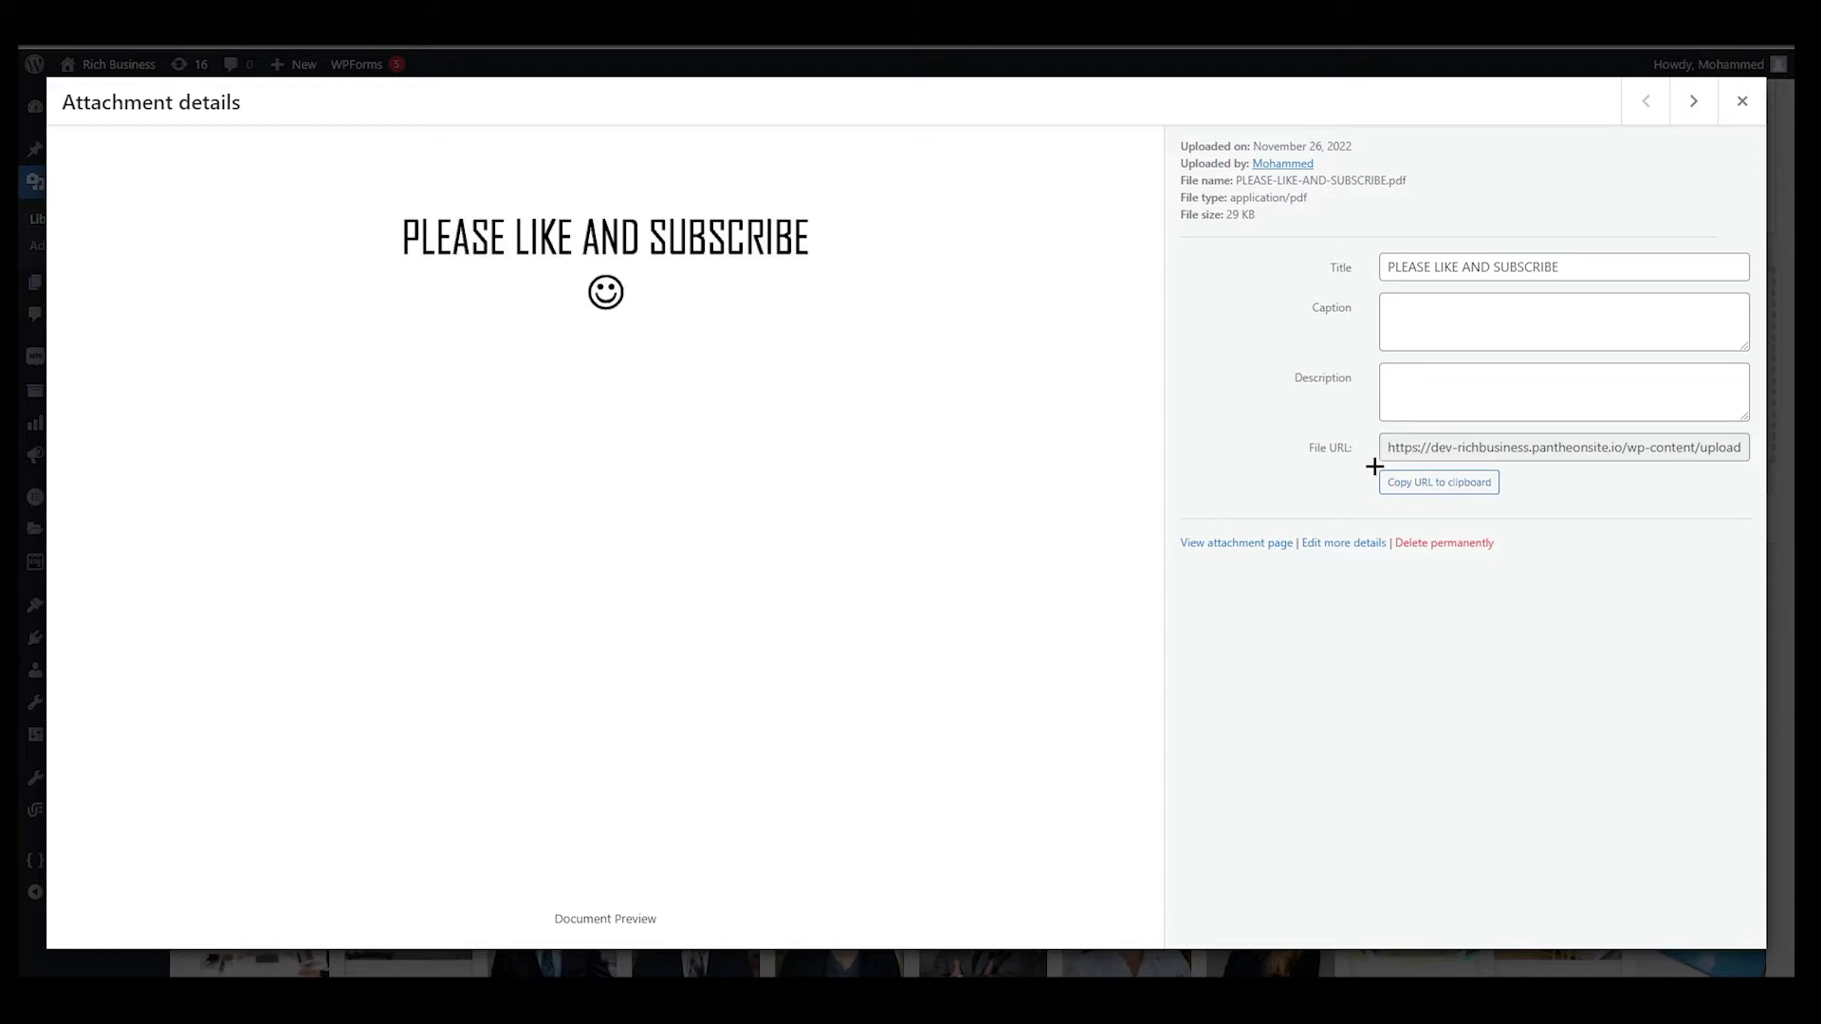
pyautogui.moveTo(1384, 447); pyautogui.dragTo(1738, 444)
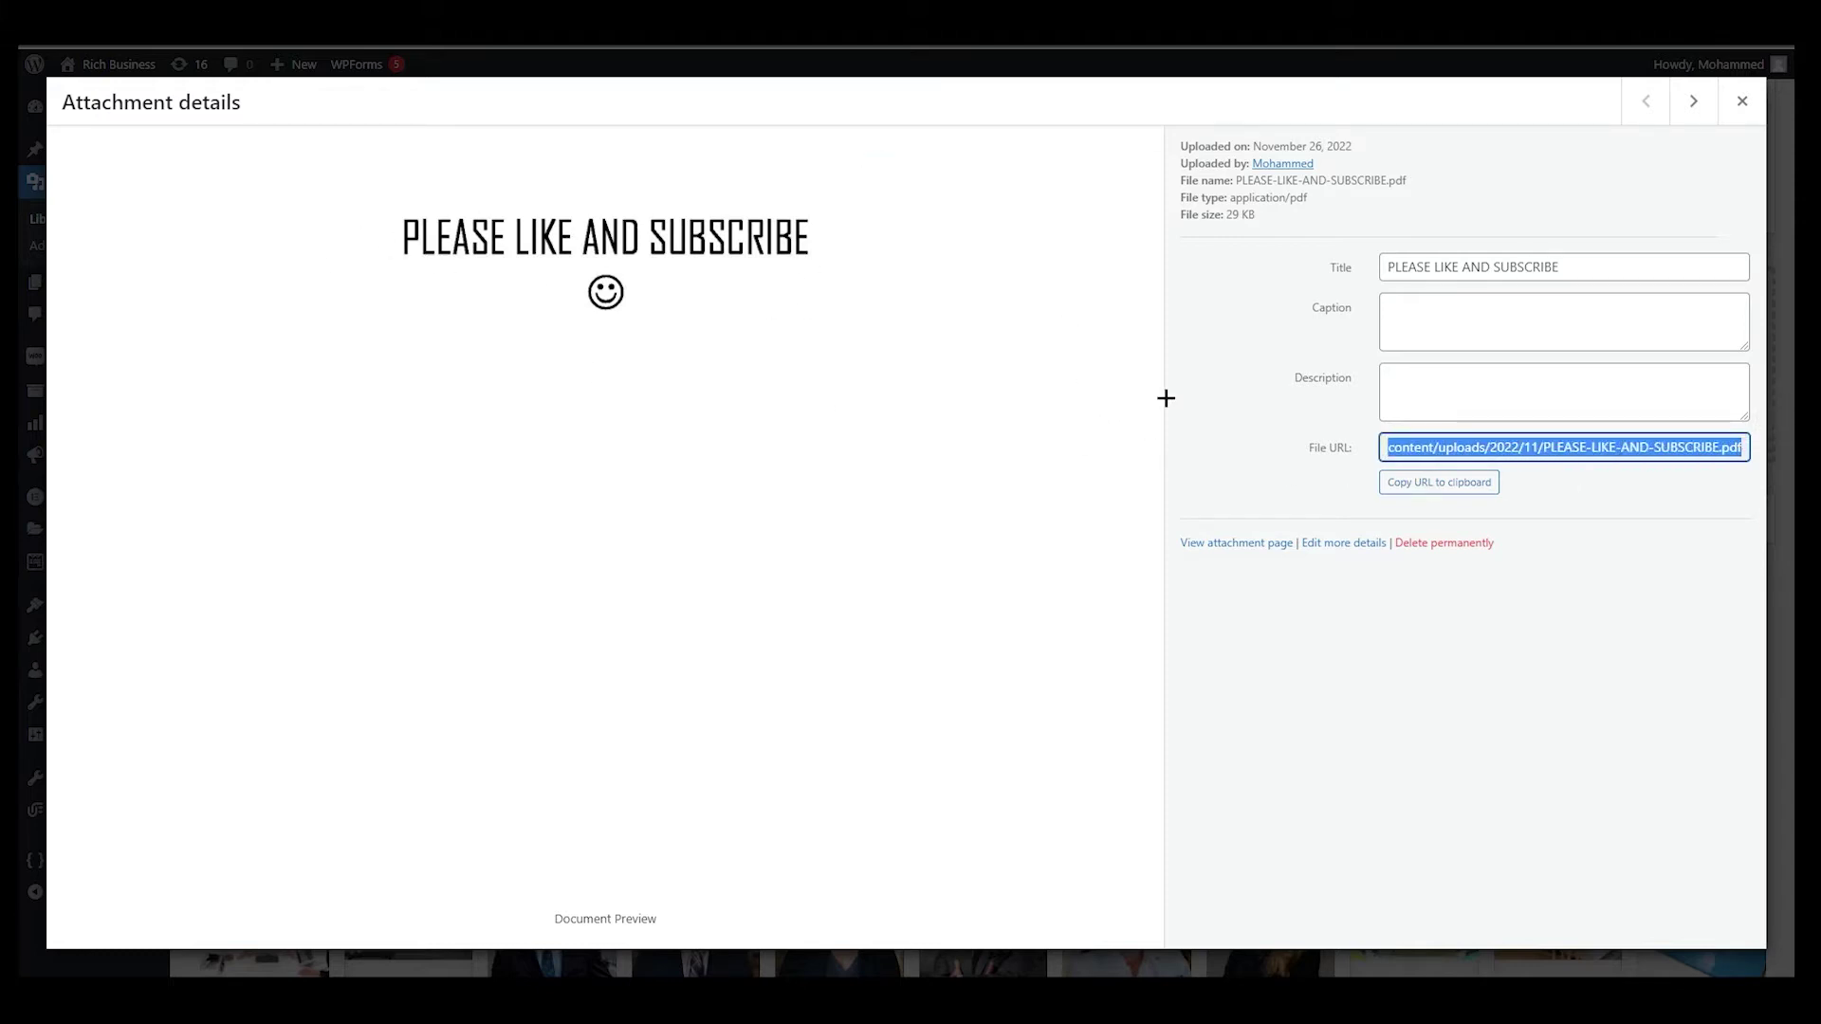
pyautogui.click(1212, 419)
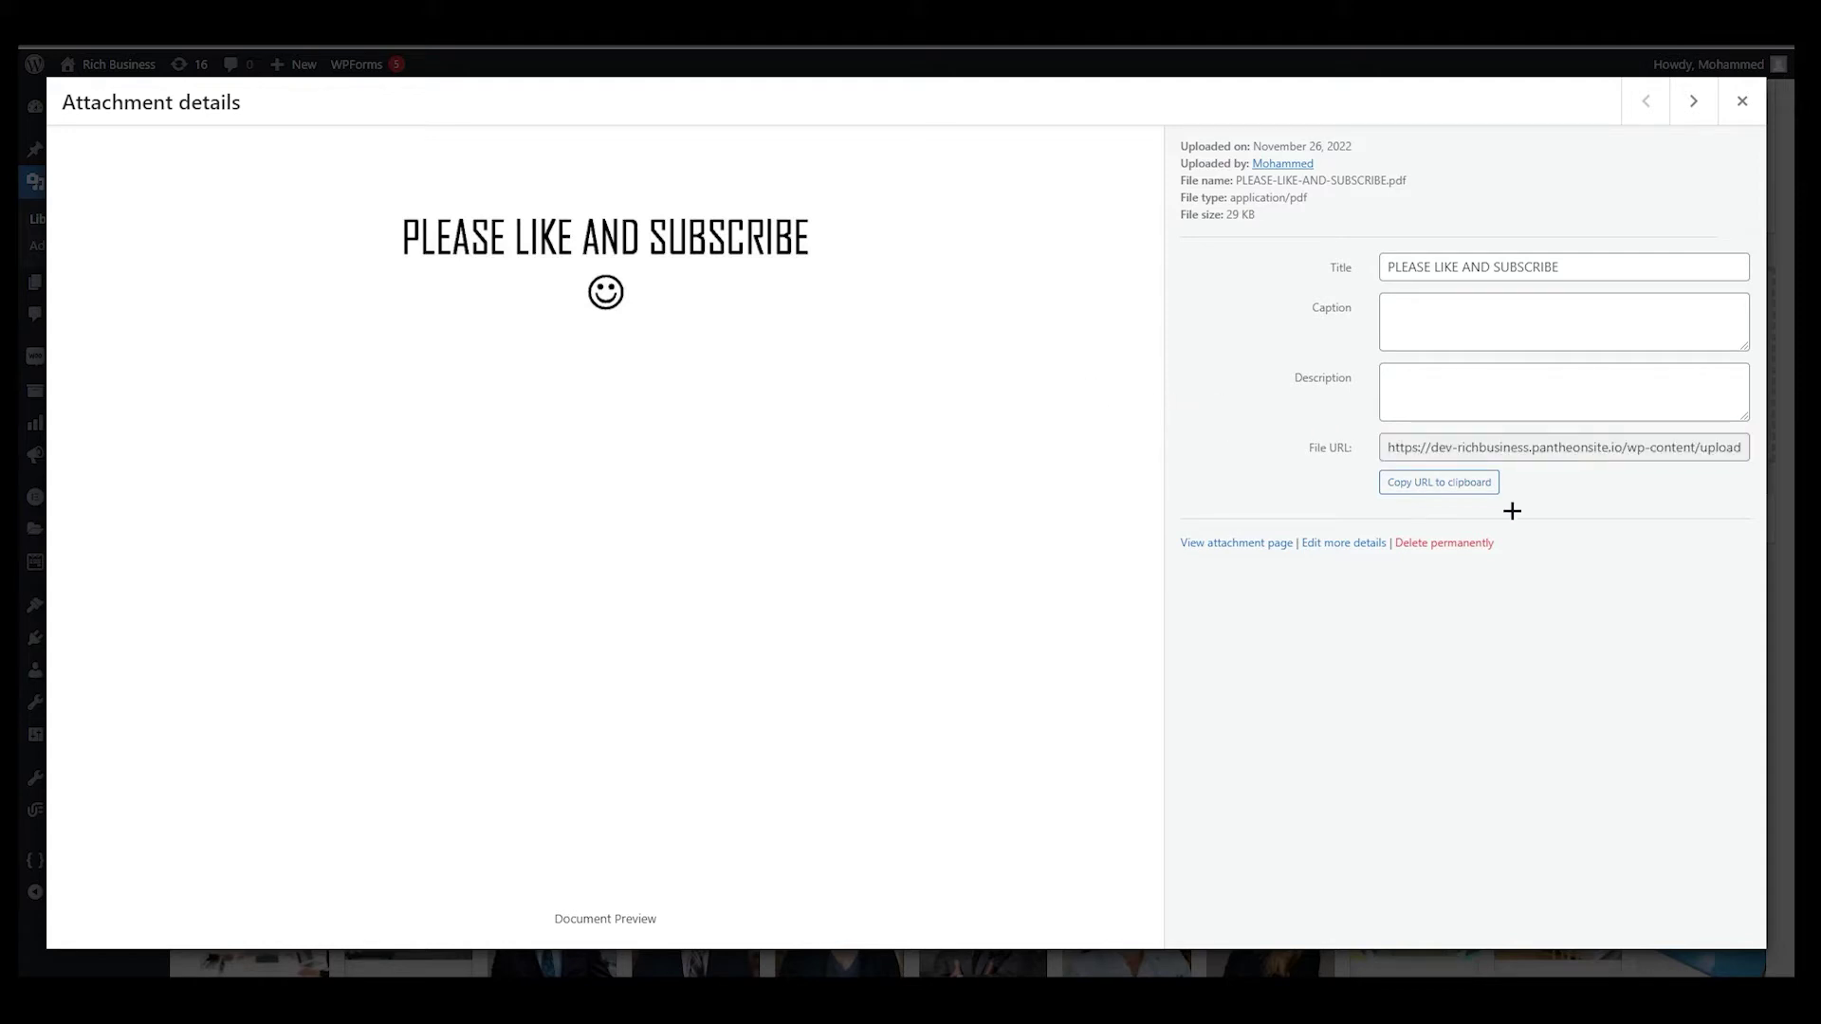
pyautogui.click(1421, 485)
# Step: Paste the URL into a new browser tab to open the PDF, then copy the URL again
pyautogui.hotkey('ctrl', 't')
pyautogui.rightClick(360, 38)
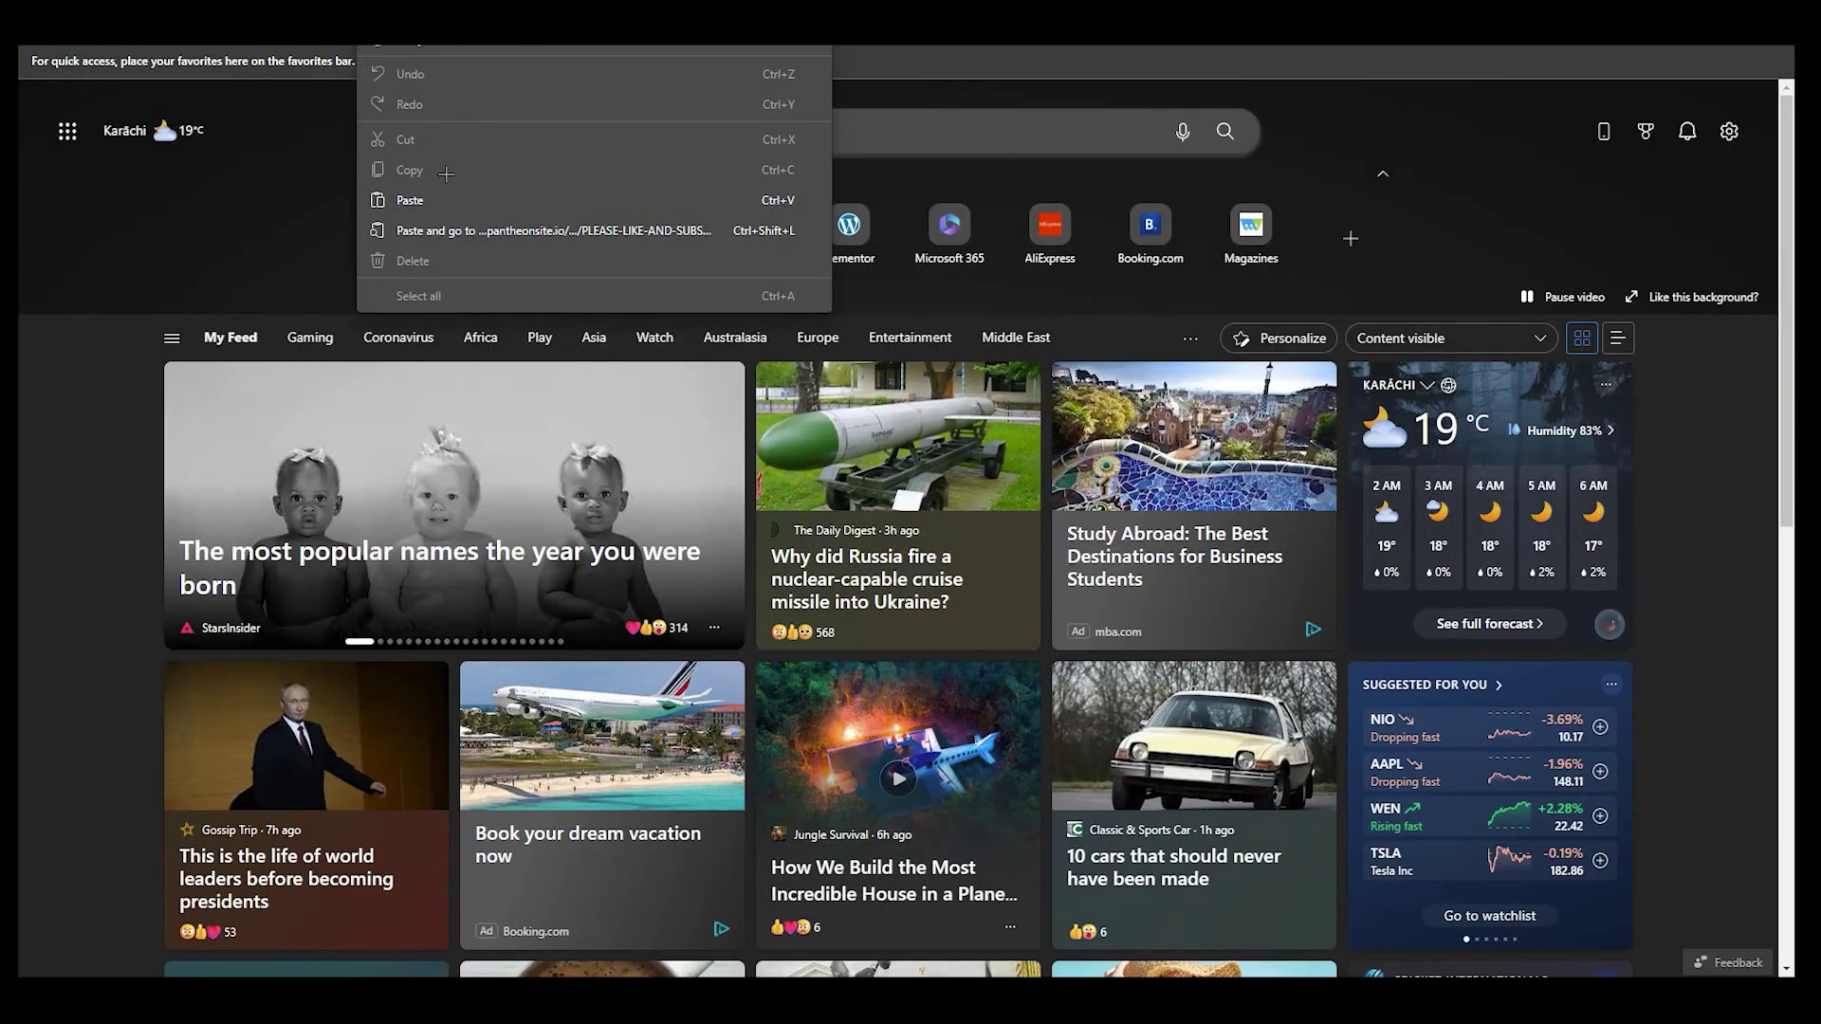
pyautogui.click(456, 229)
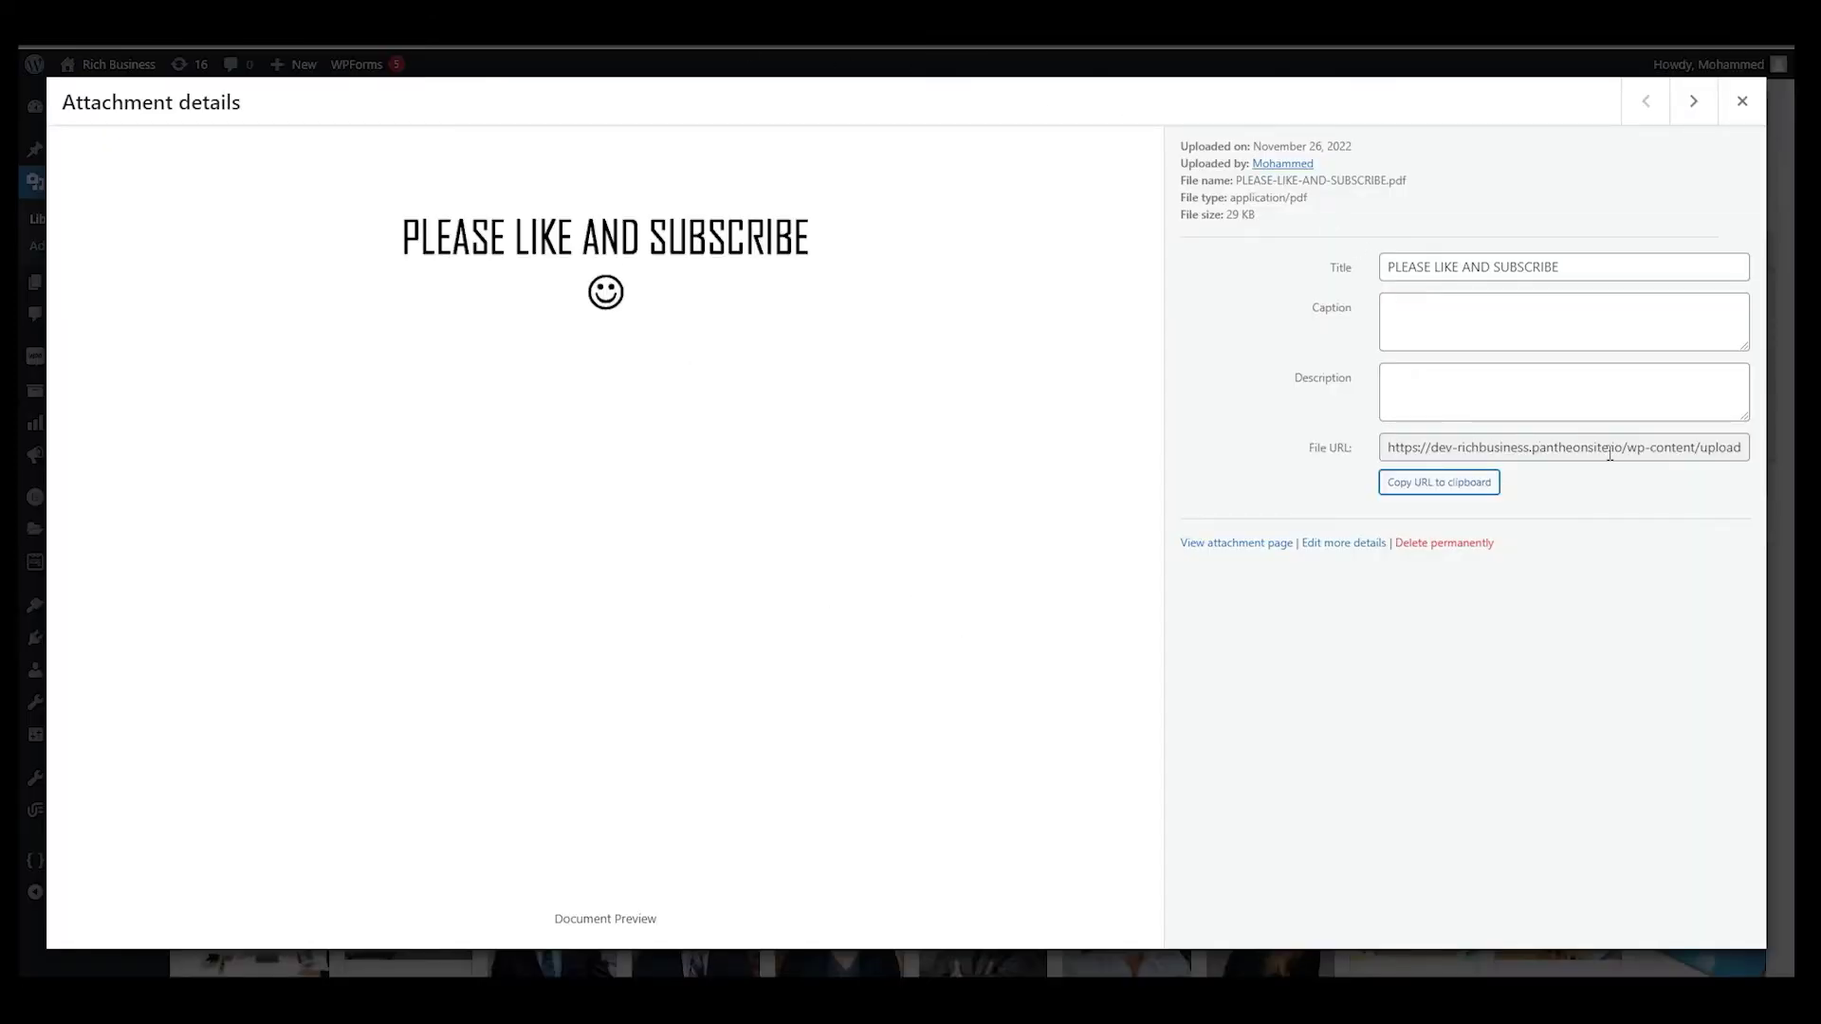
pyautogui.click(1439, 481)
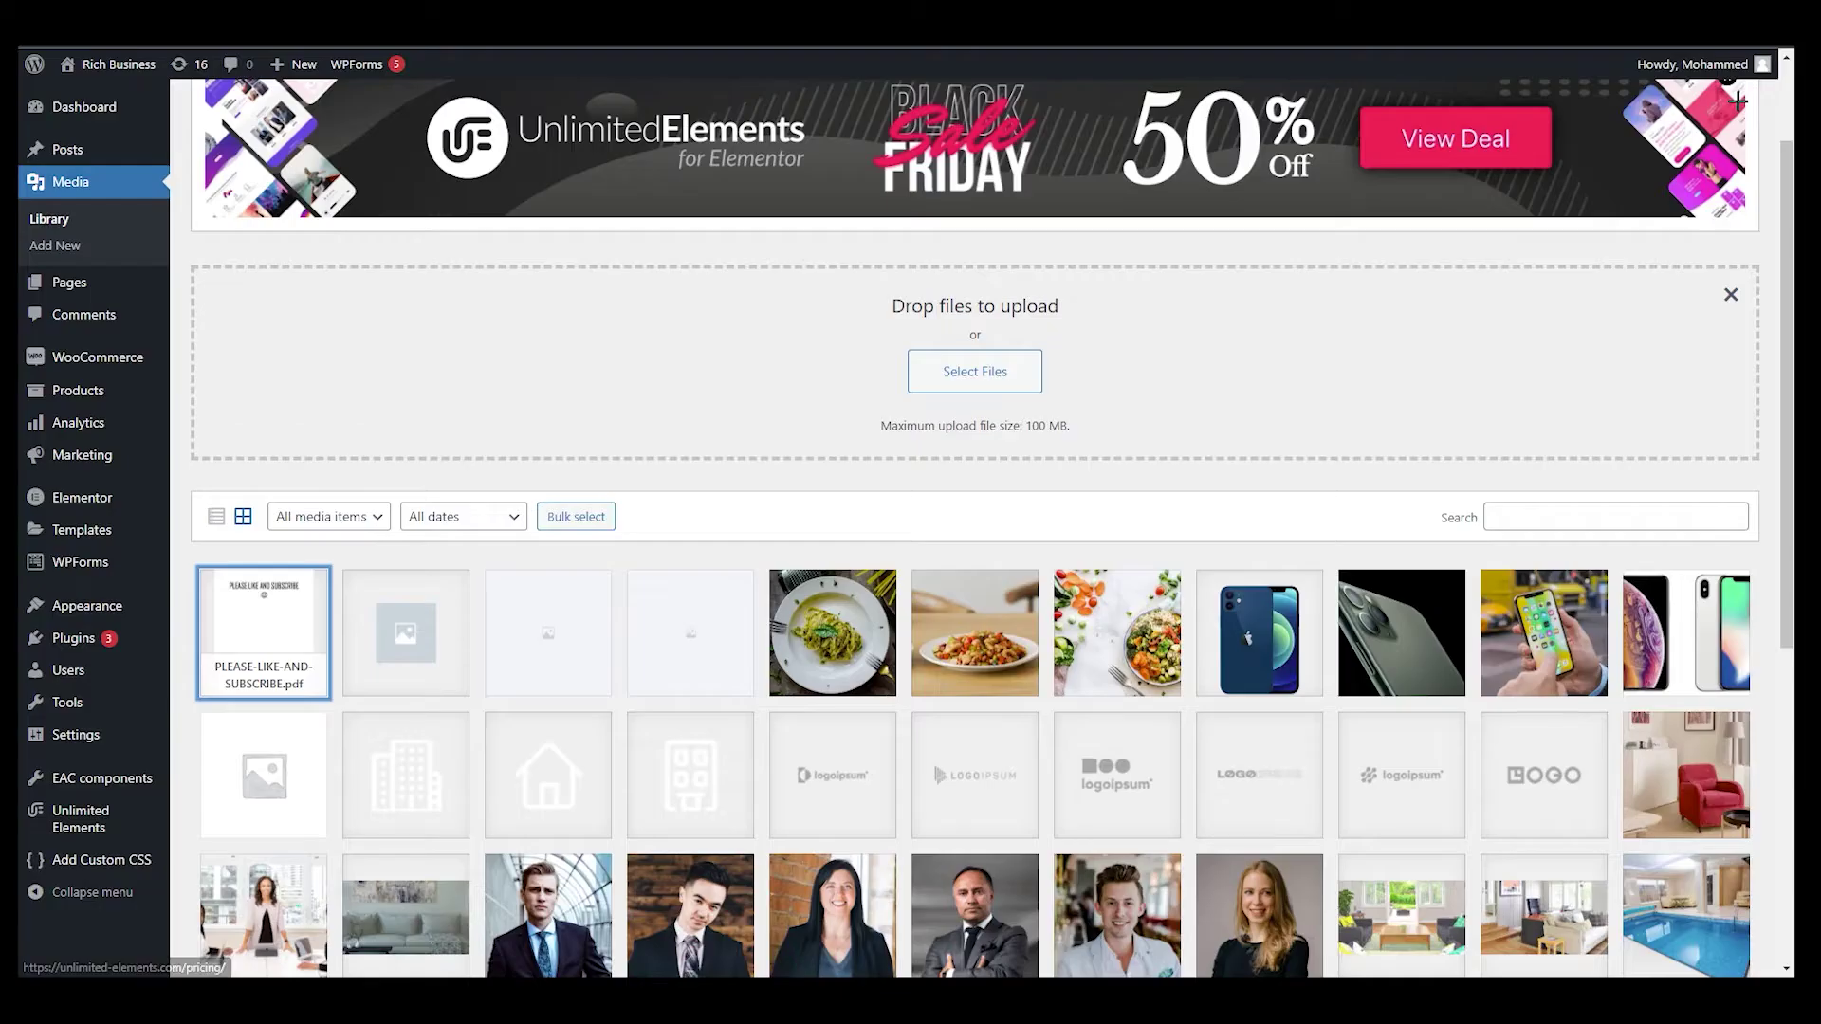
# Step: Close the PDF's attachment details and go to the live 'Open or download' page
pyautogui.click(1741, 101)
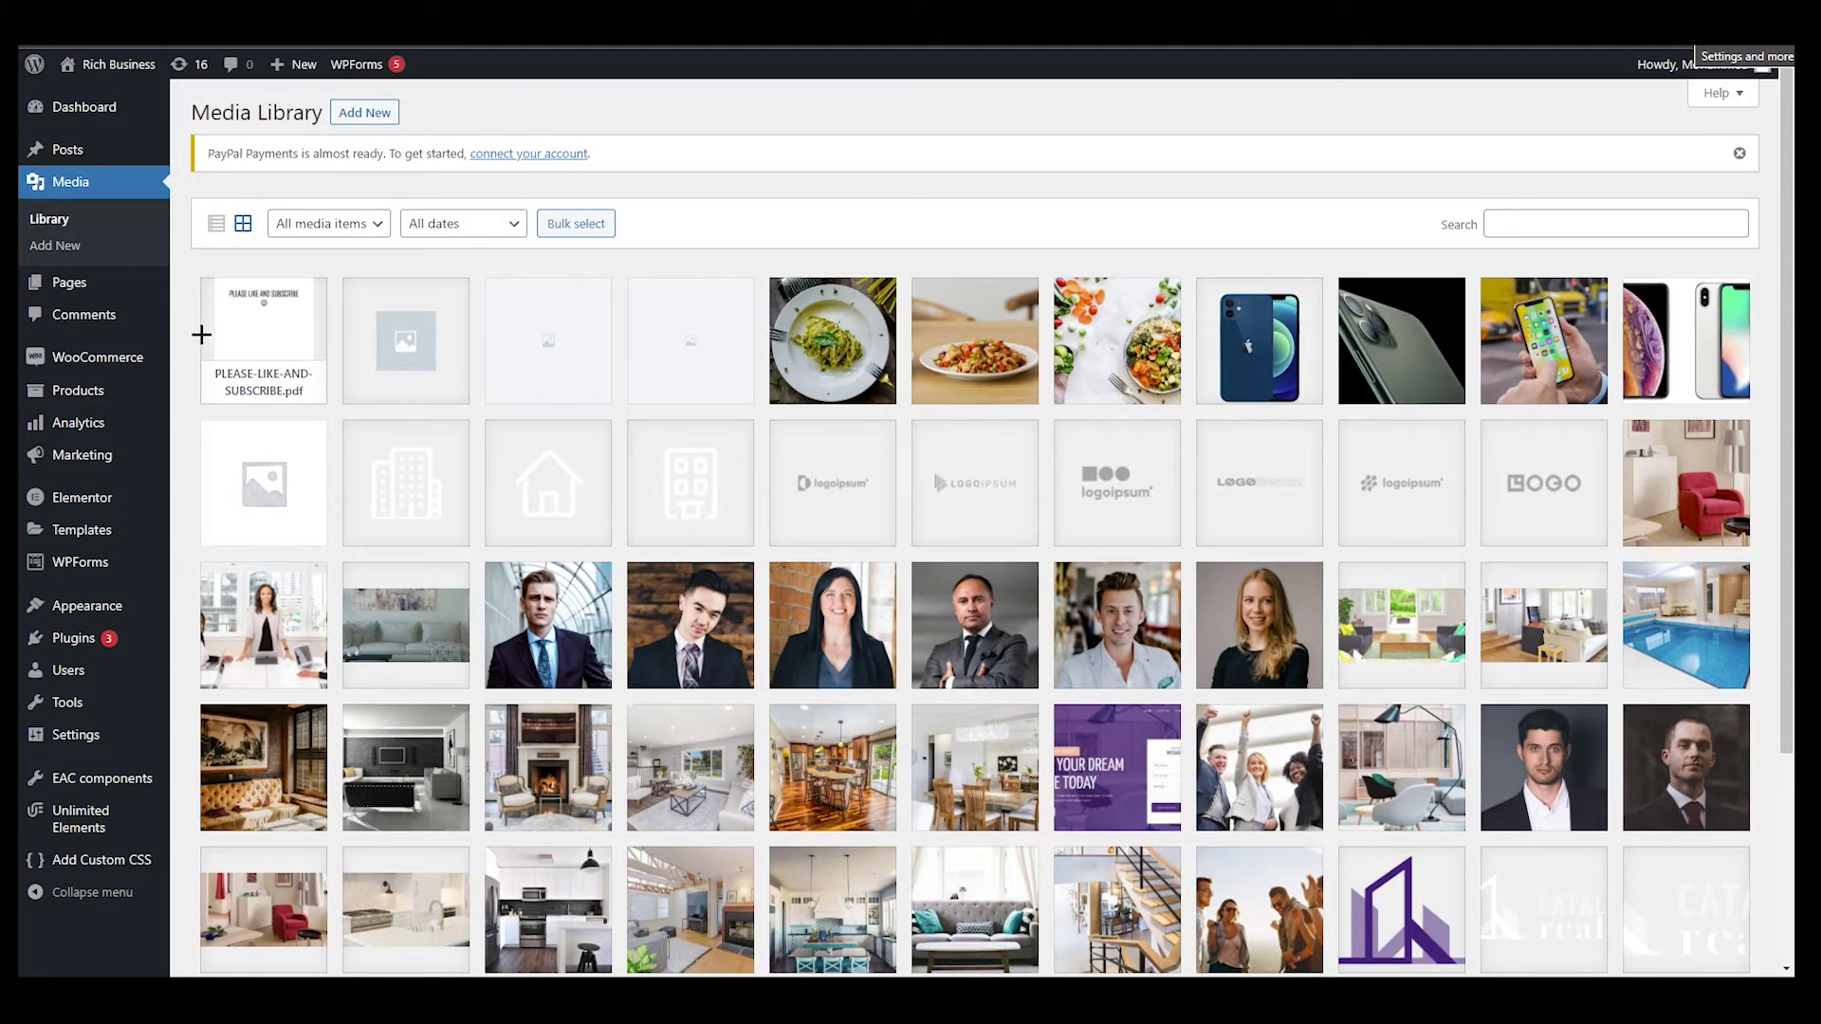
pyautogui.moveTo(91, 289)
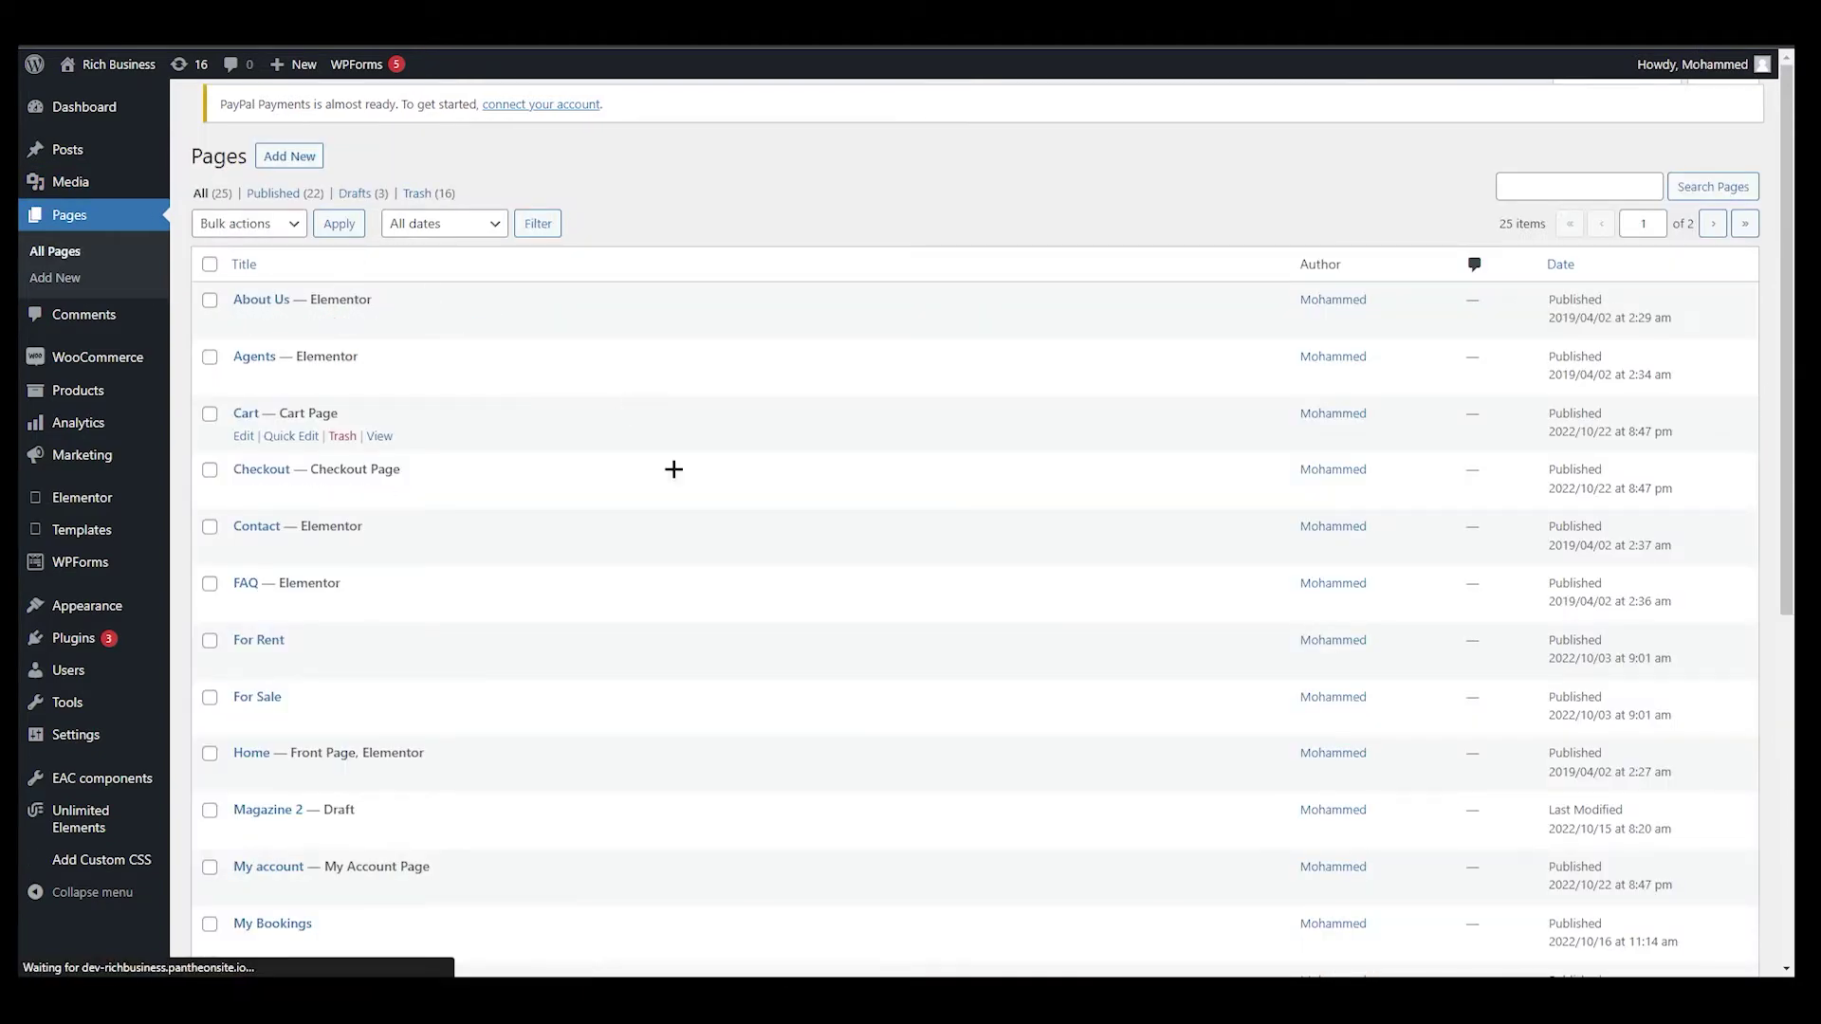
pyautogui.scroll(-6, 670, 468)
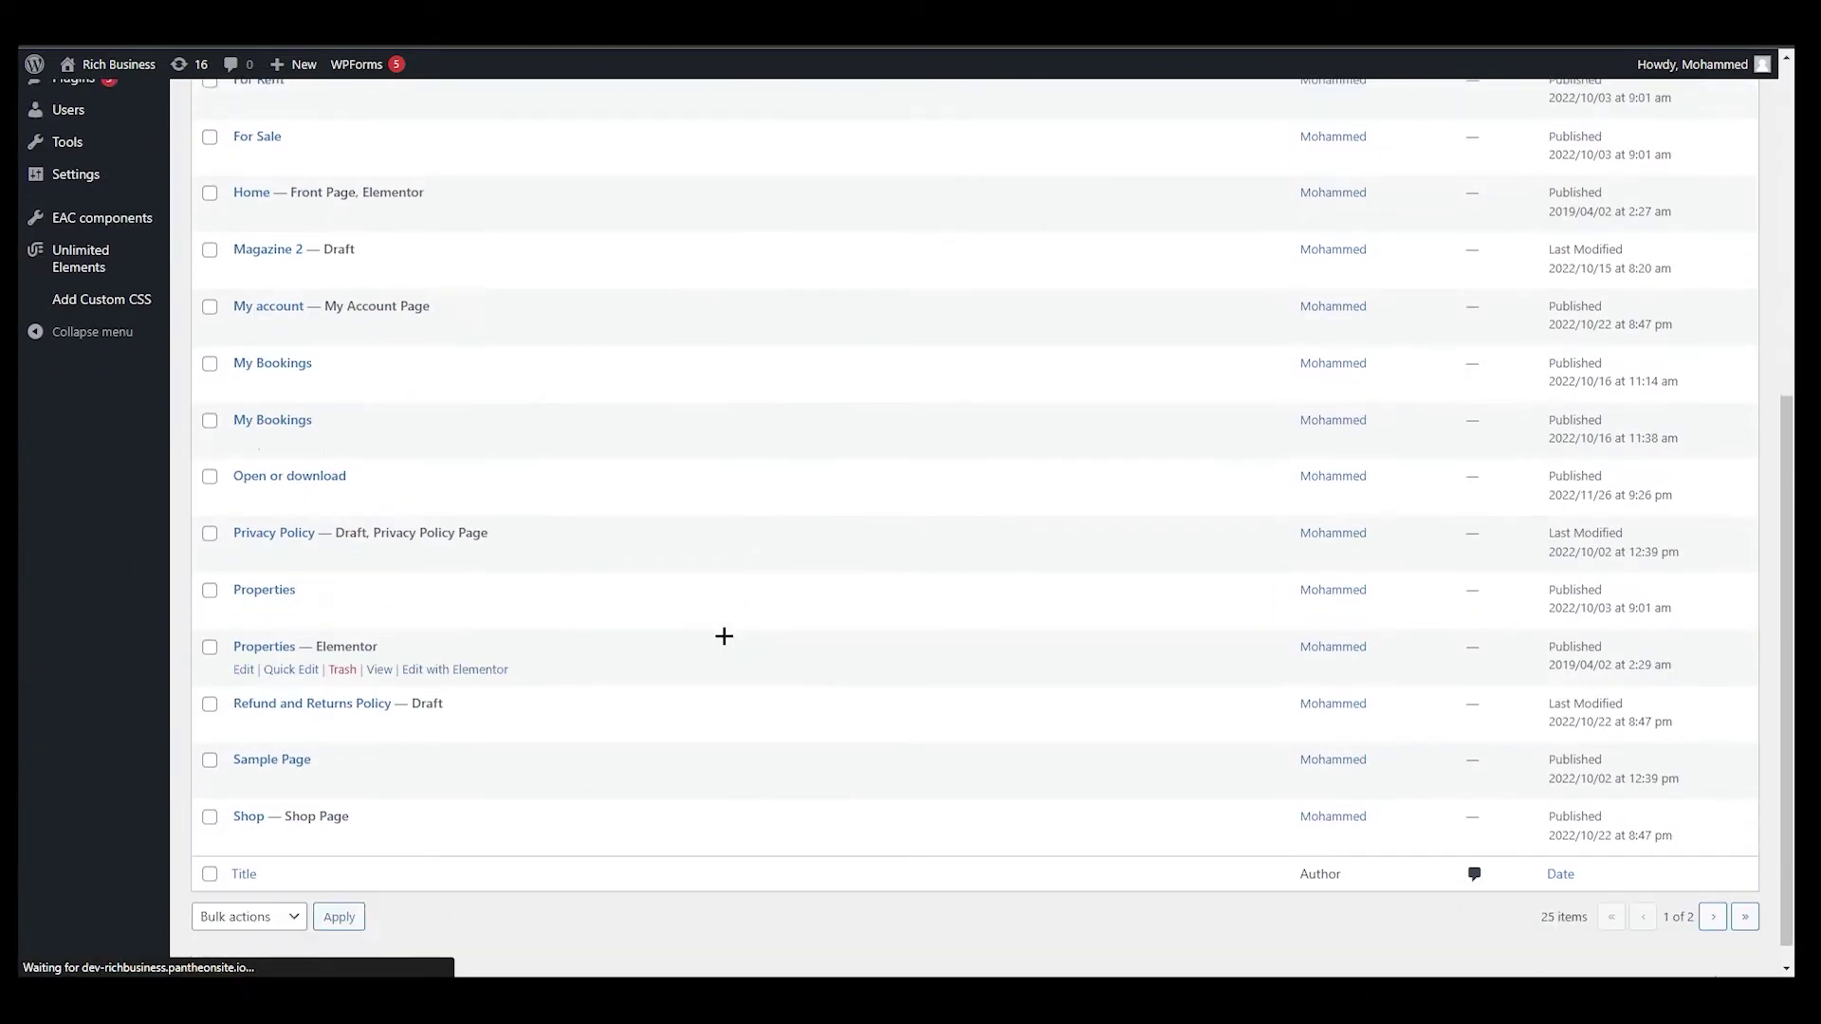
pyautogui.scroll(7, 723, 636)
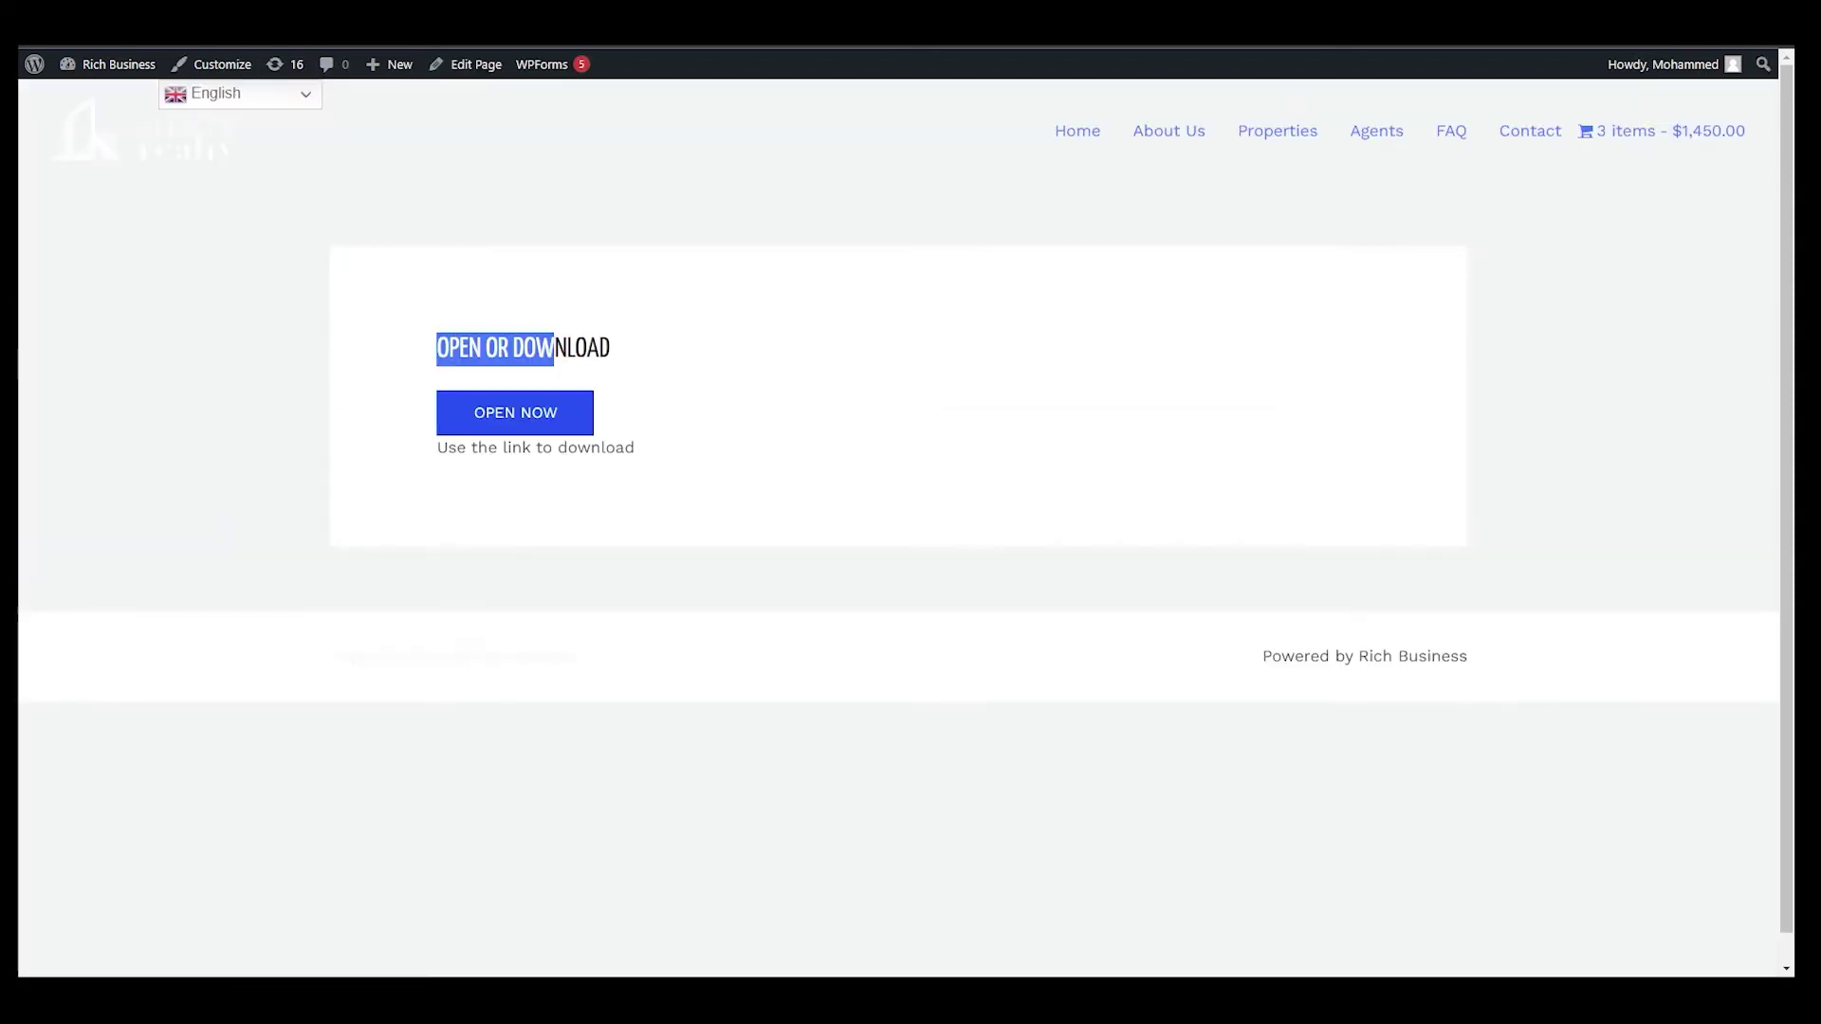
# Step: Check the live page's 'Use the link to download' text and OPEN NOW button, then go to All Pages
pyautogui.click(809, 535)
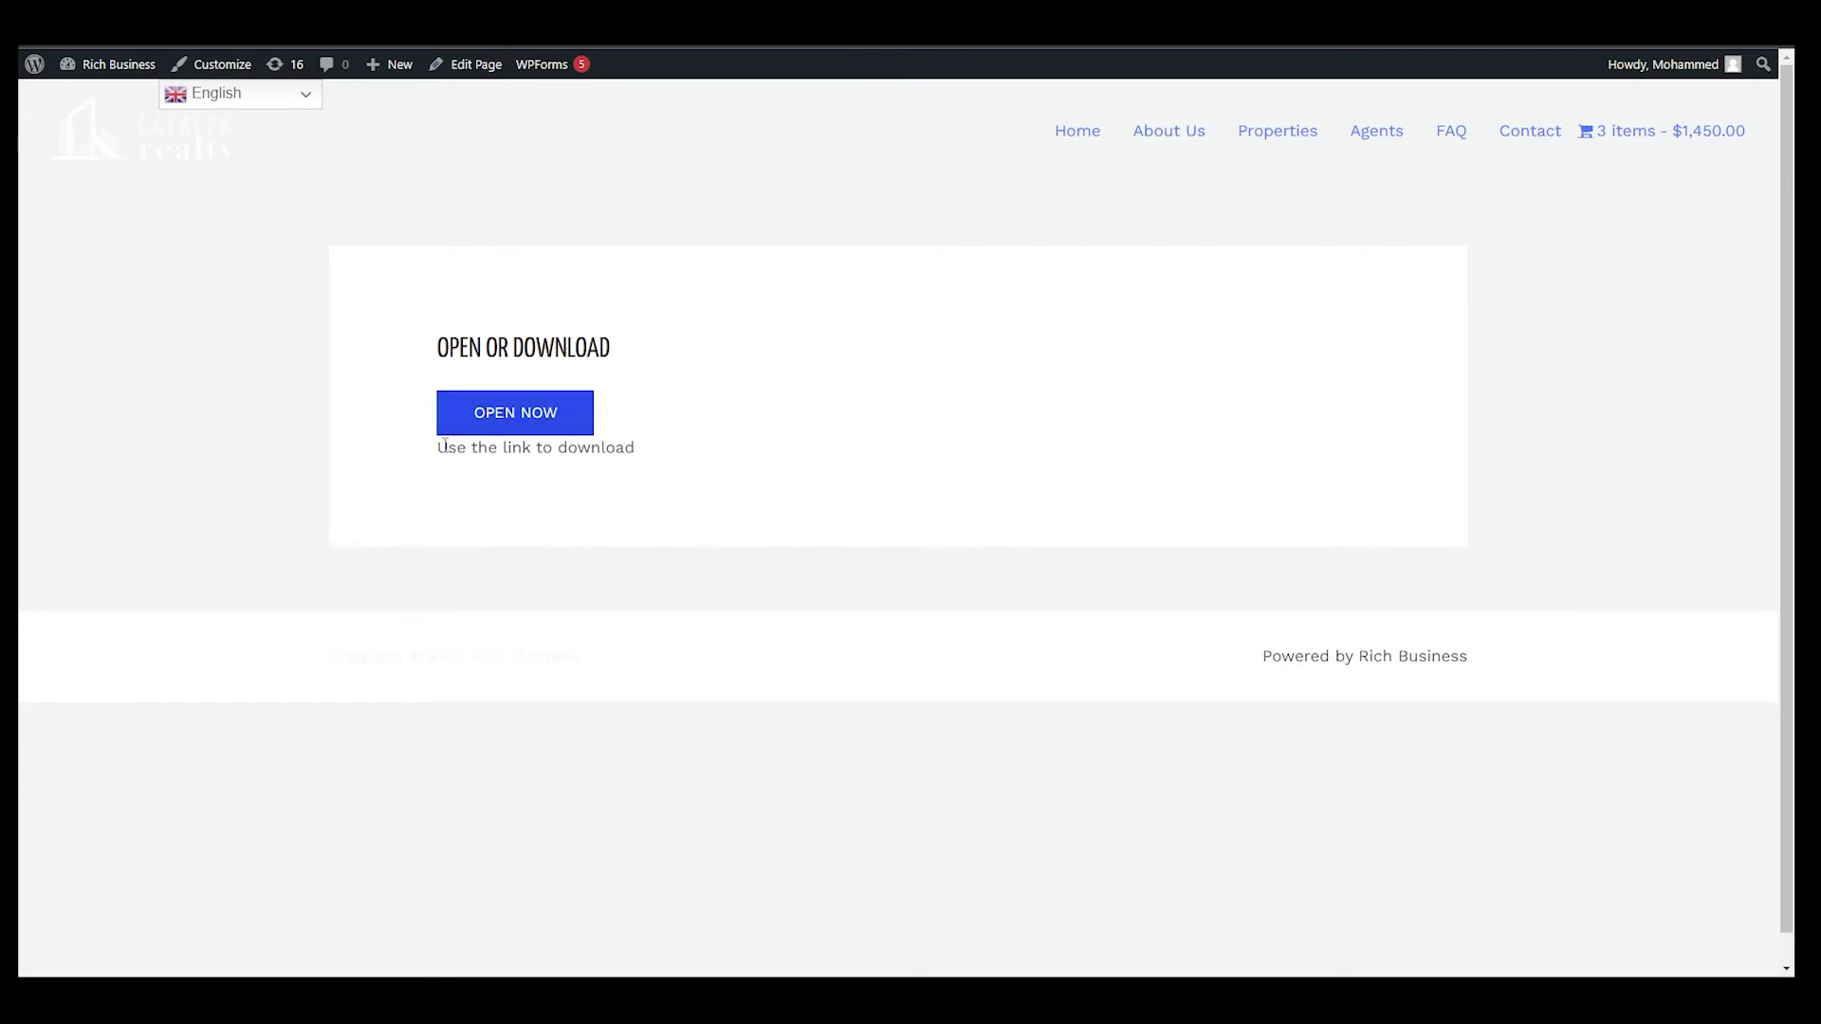
pyautogui.moveTo(443, 448); pyautogui.dragTo(642, 471)
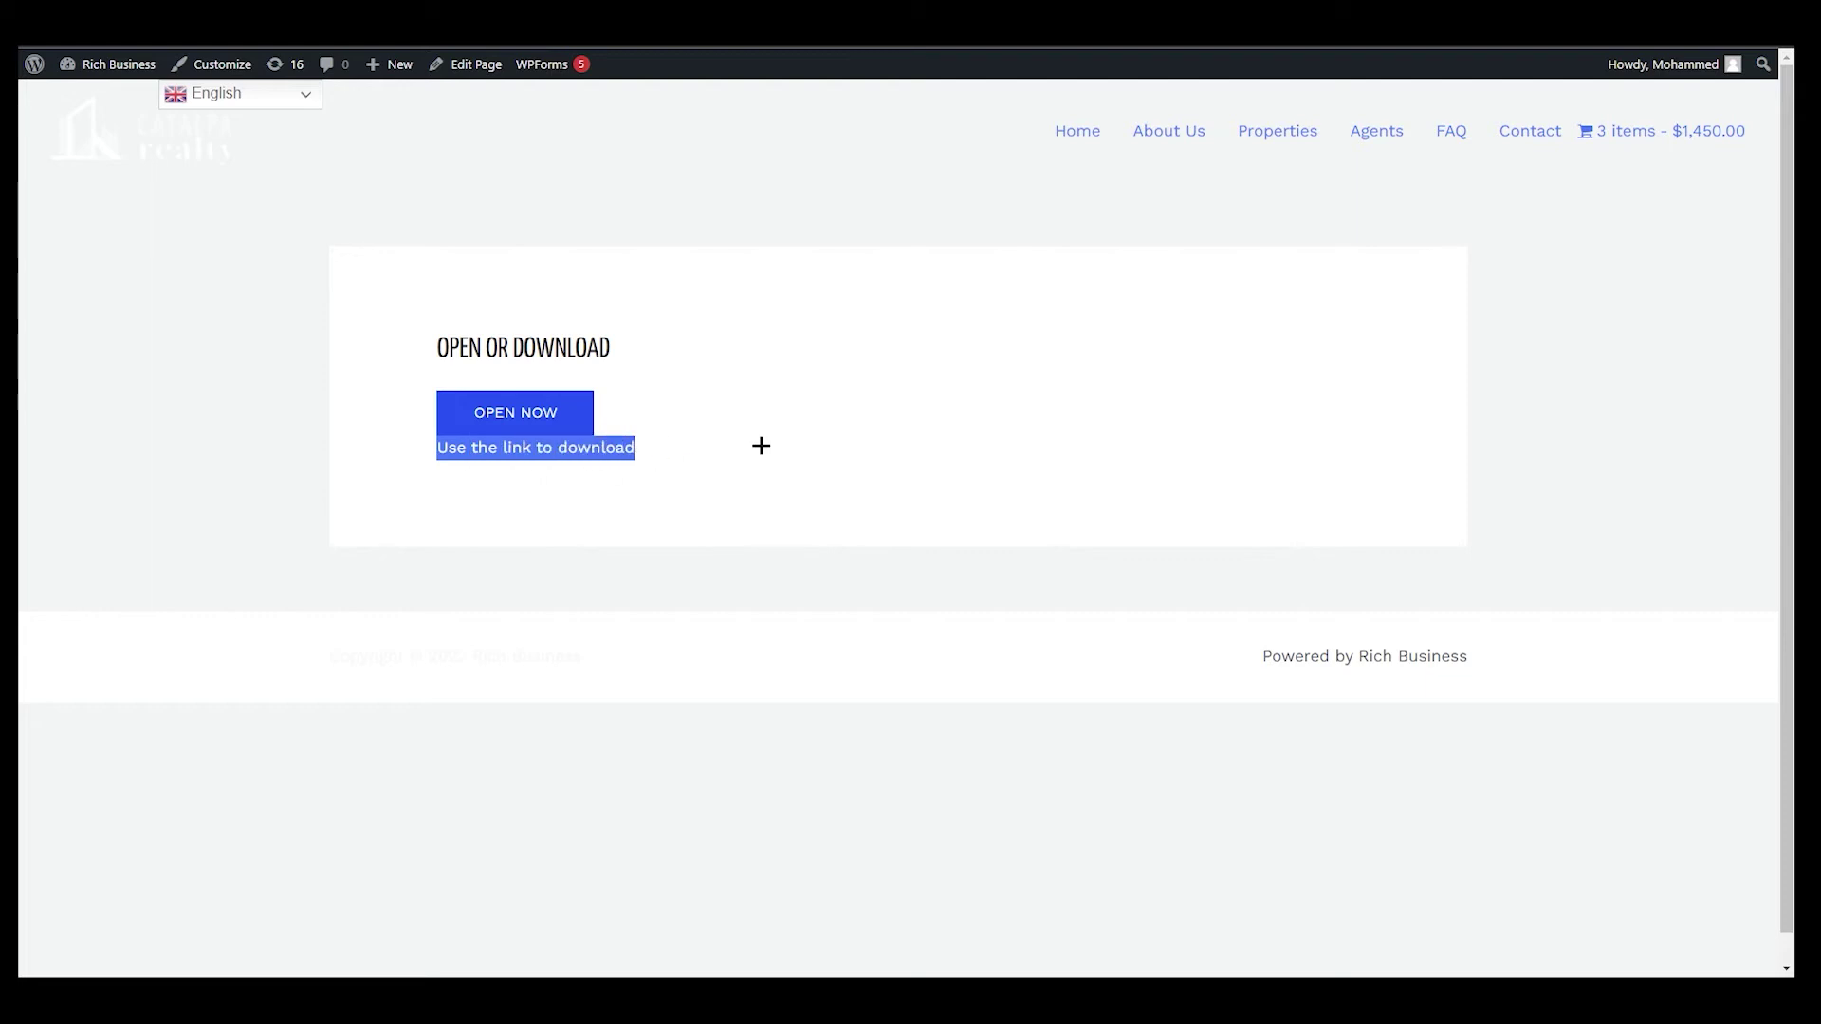
pyautogui.click(794, 461)
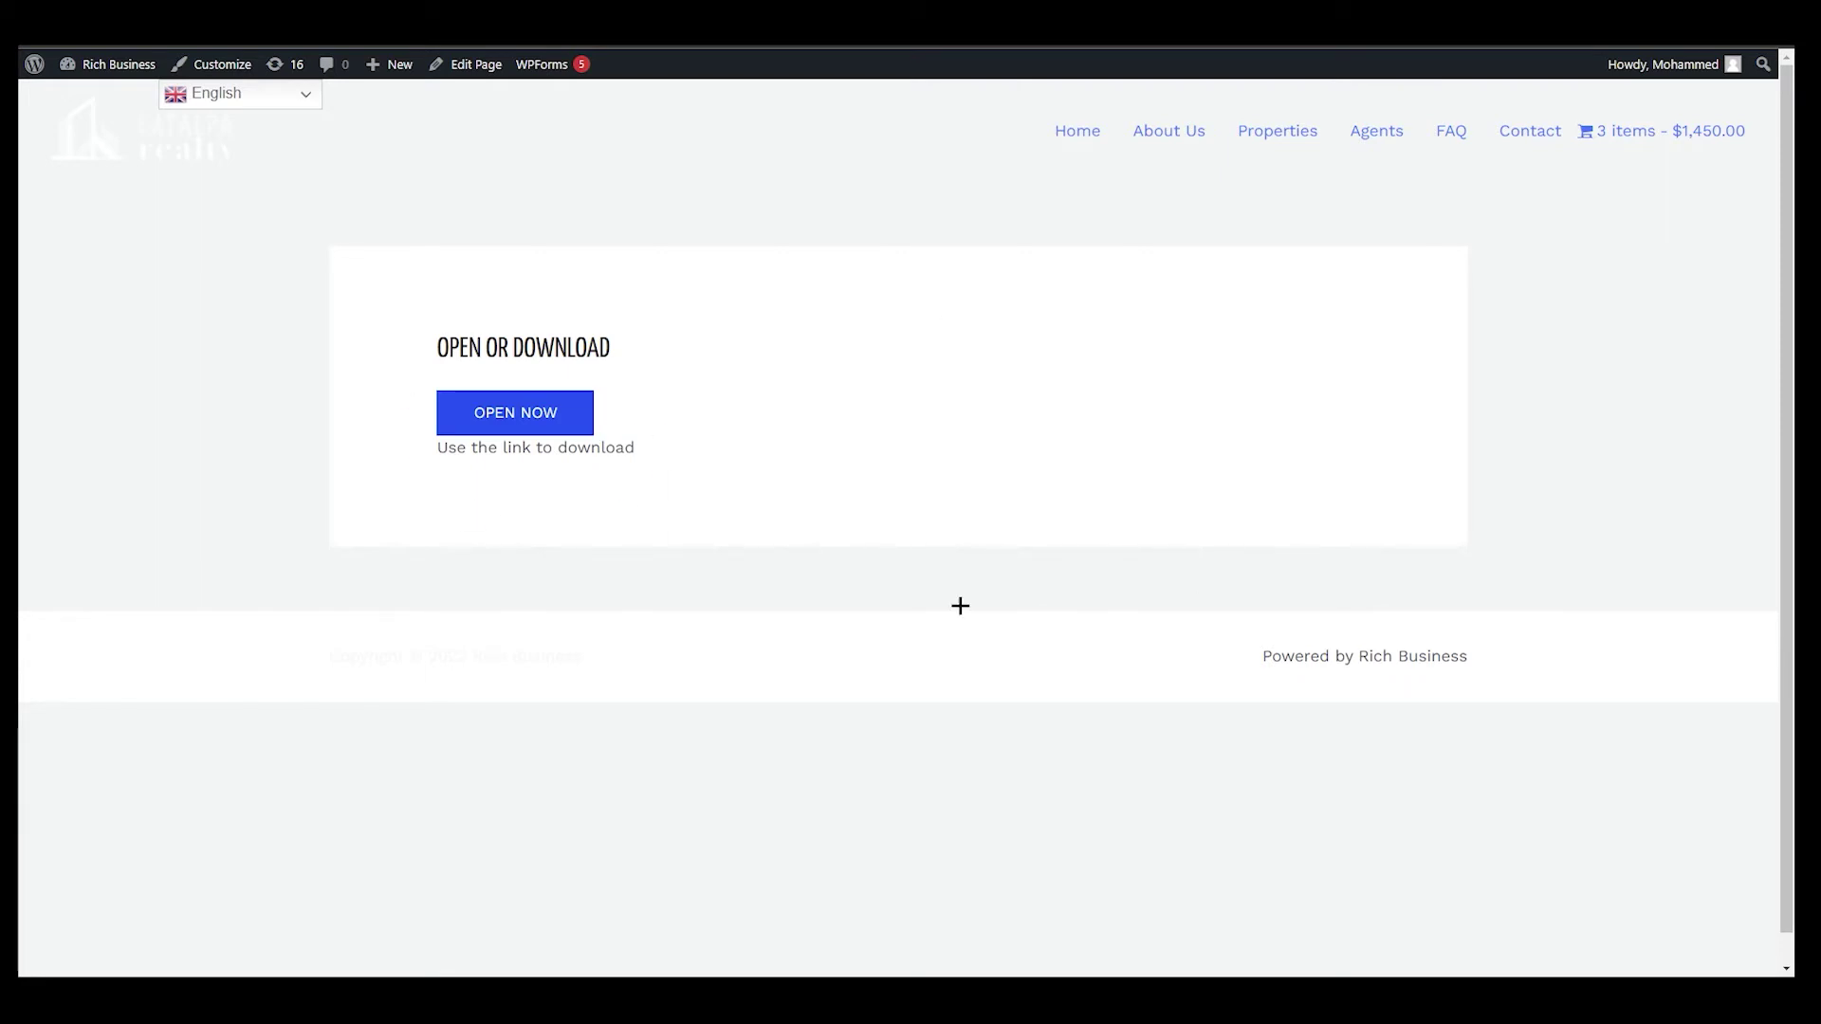
pyautogui.moveTo(474, 412); pyautogui.dragTo(559, 415)
pyautogui.click(657, 427)
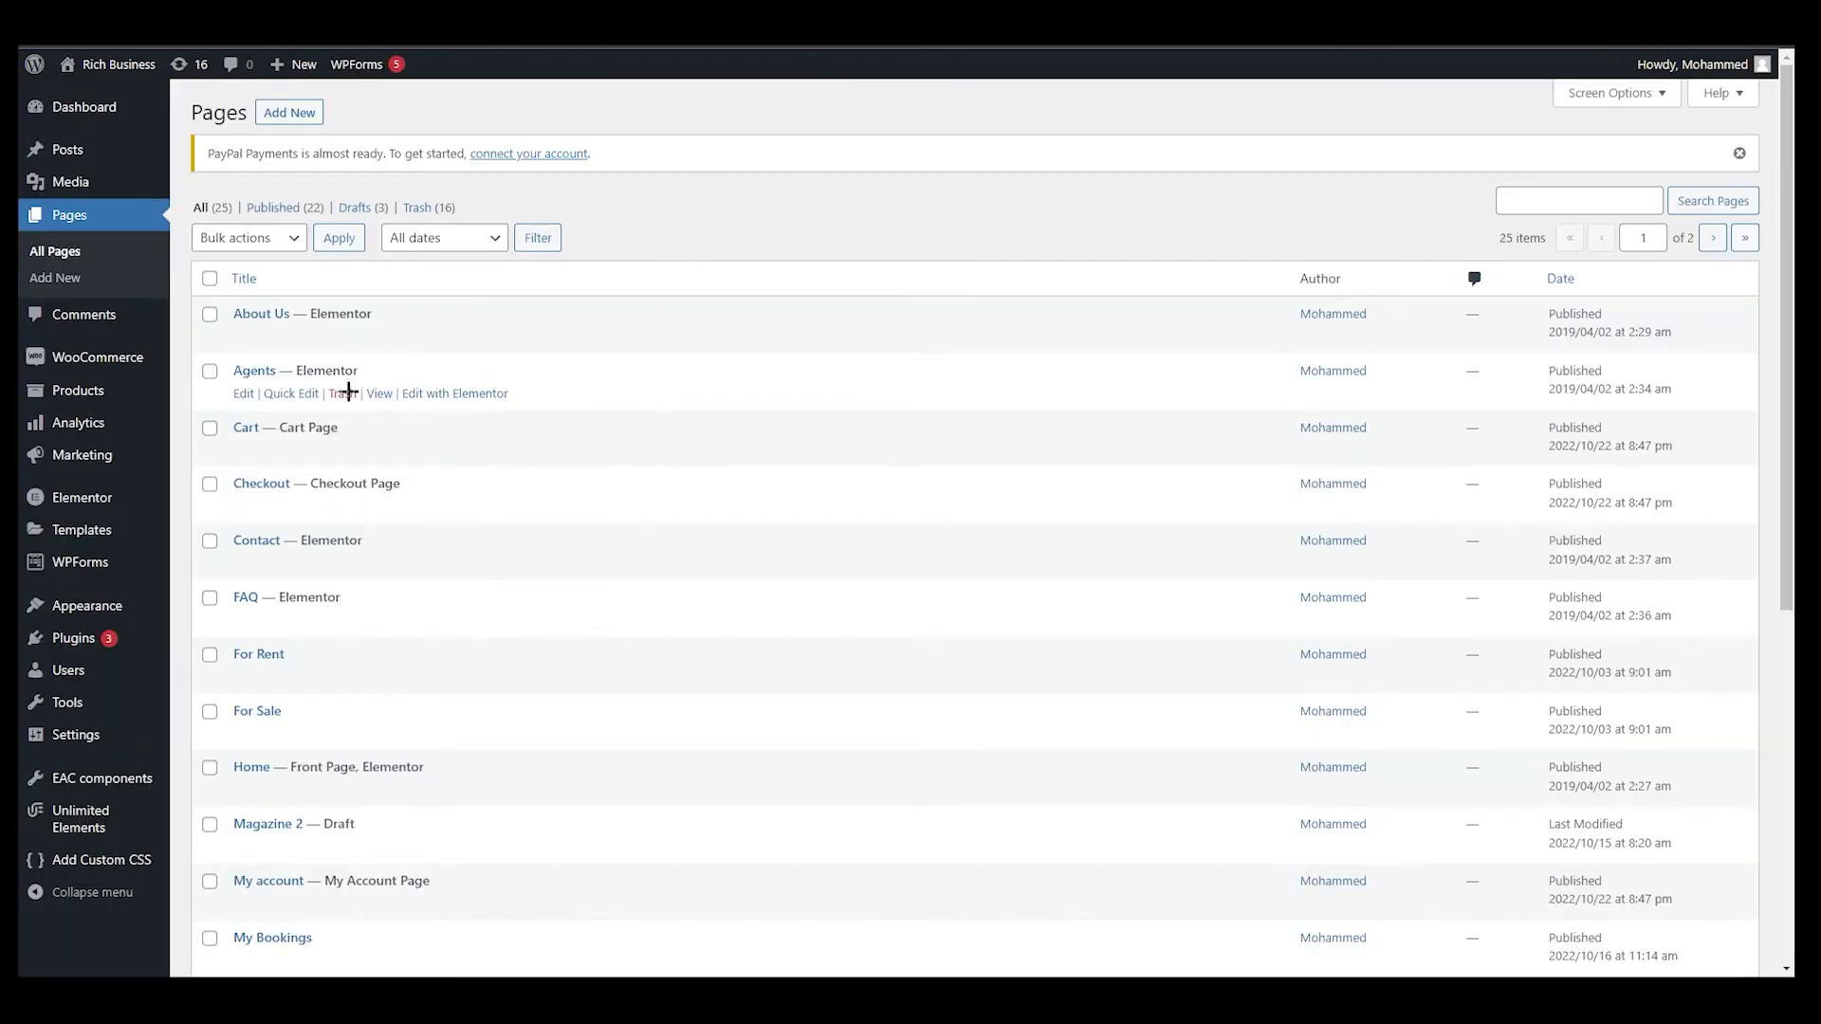
# Step: Edit the 'Open or download' page from the Pages list
pyautogui.scroll(-6, 348, 392)
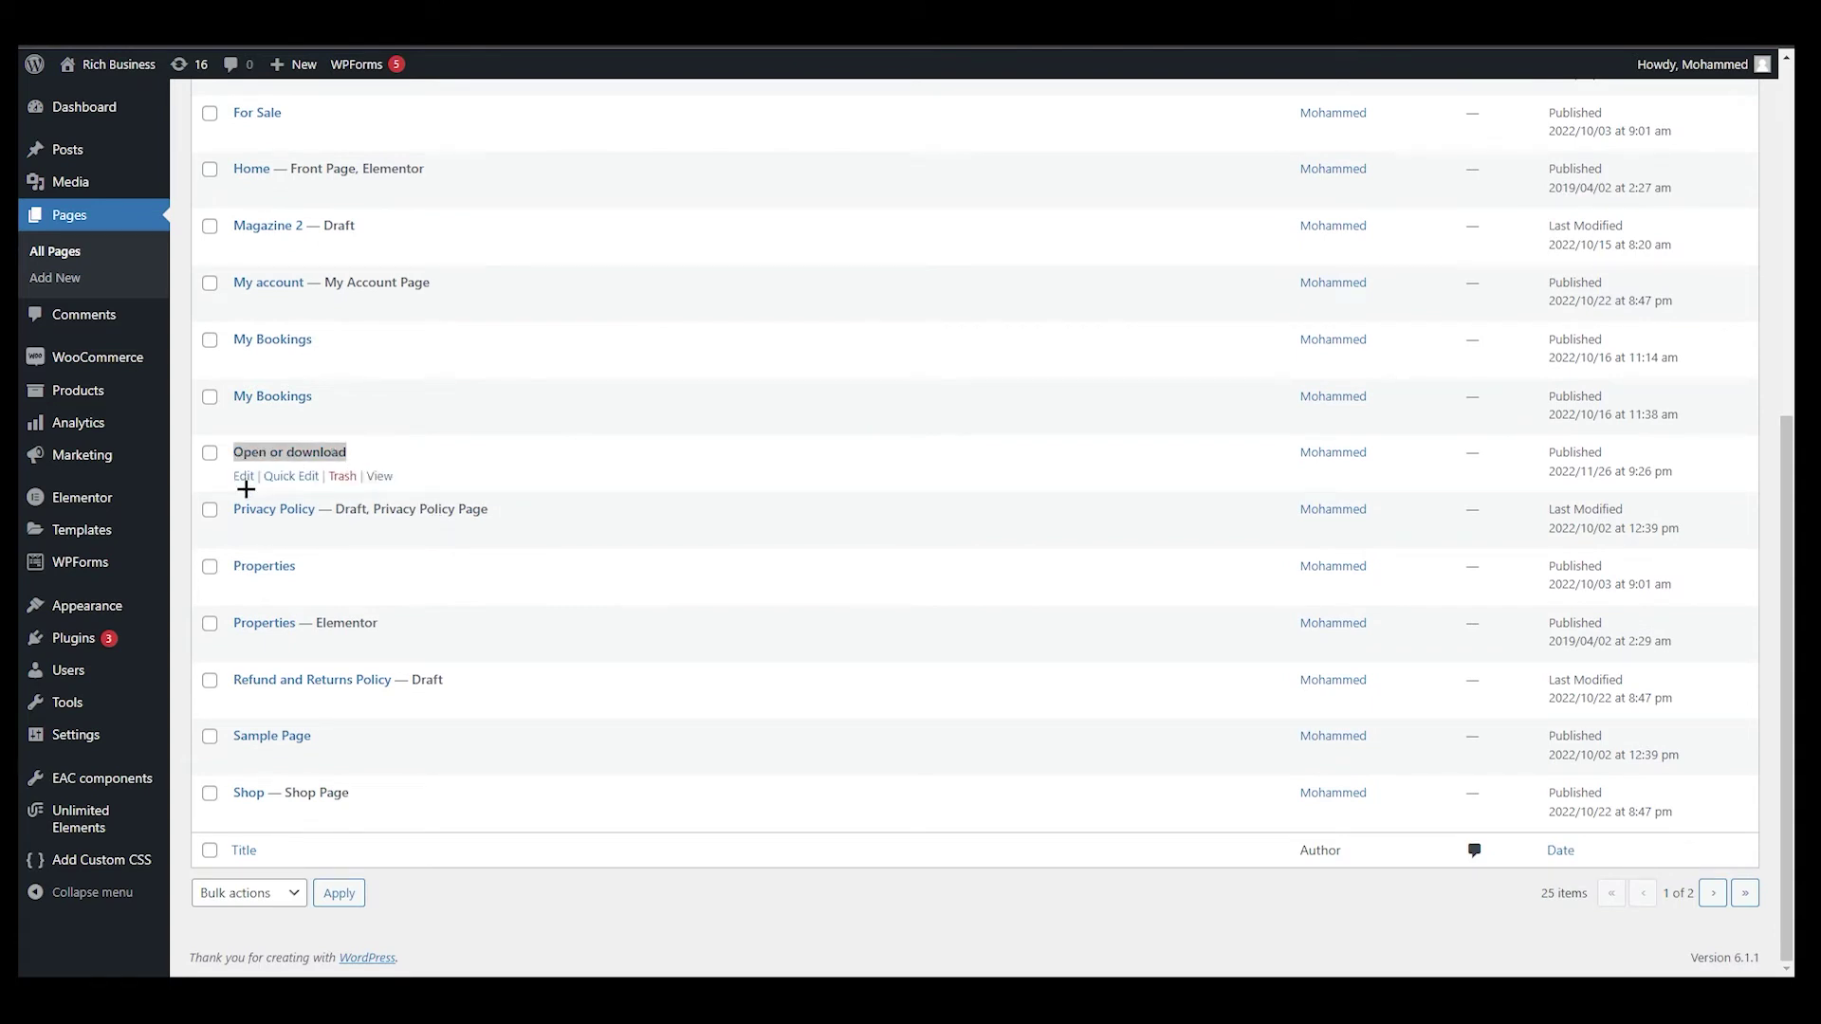
pyautogui.click(244, 475)
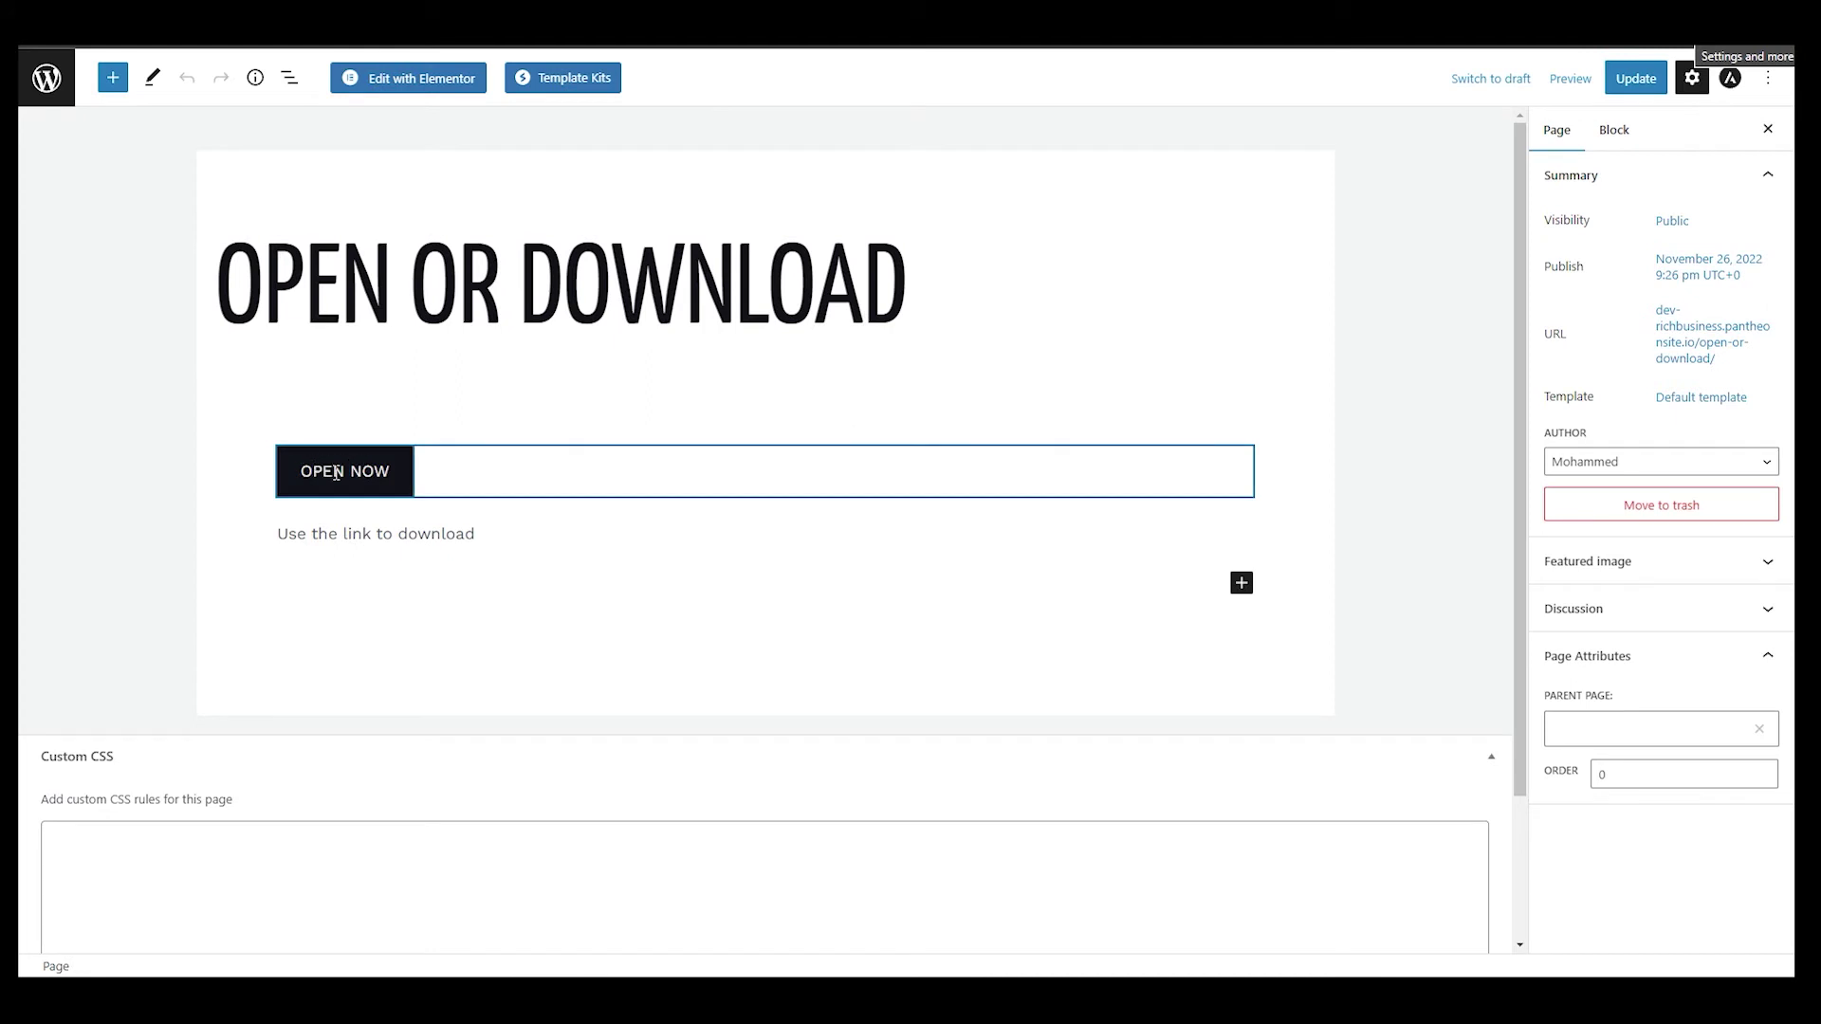
# Step: Set the OPEN NOW button's link to the pasted PDF URL and enable 'Open in new tab'
pyautogui.click(398, 472)
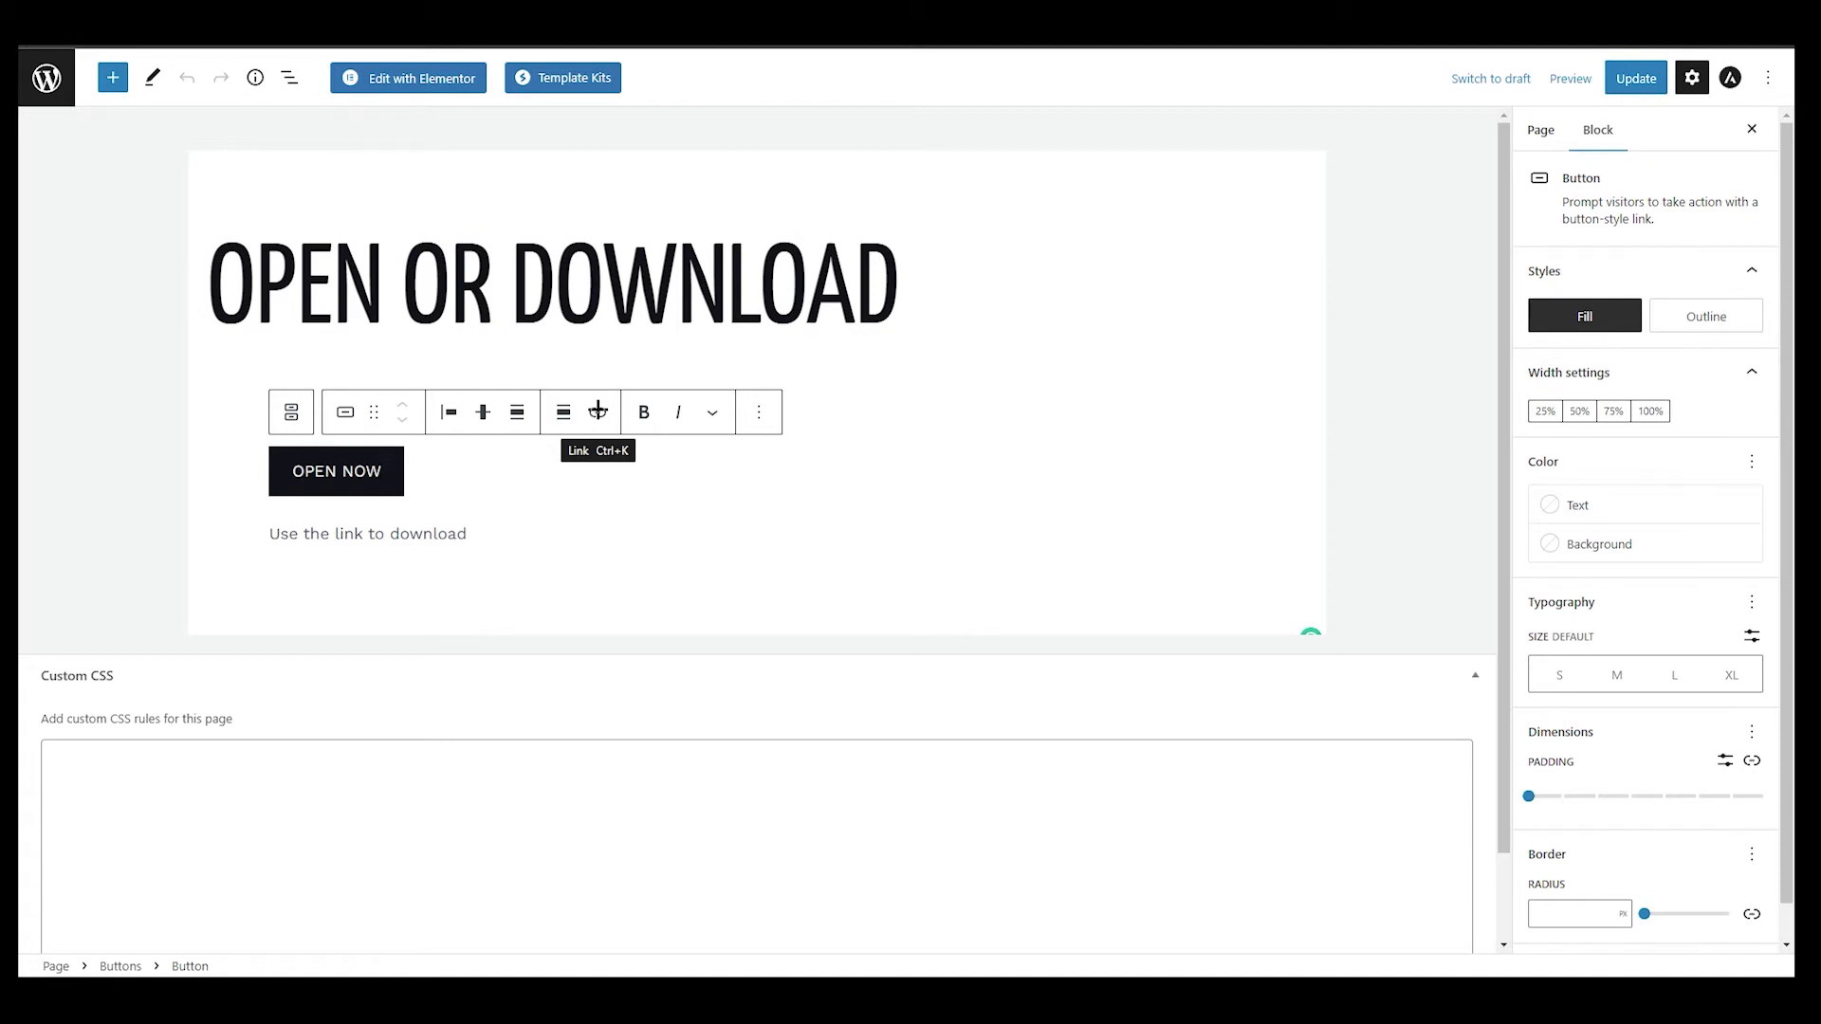
pyautogui.click(597, 411)
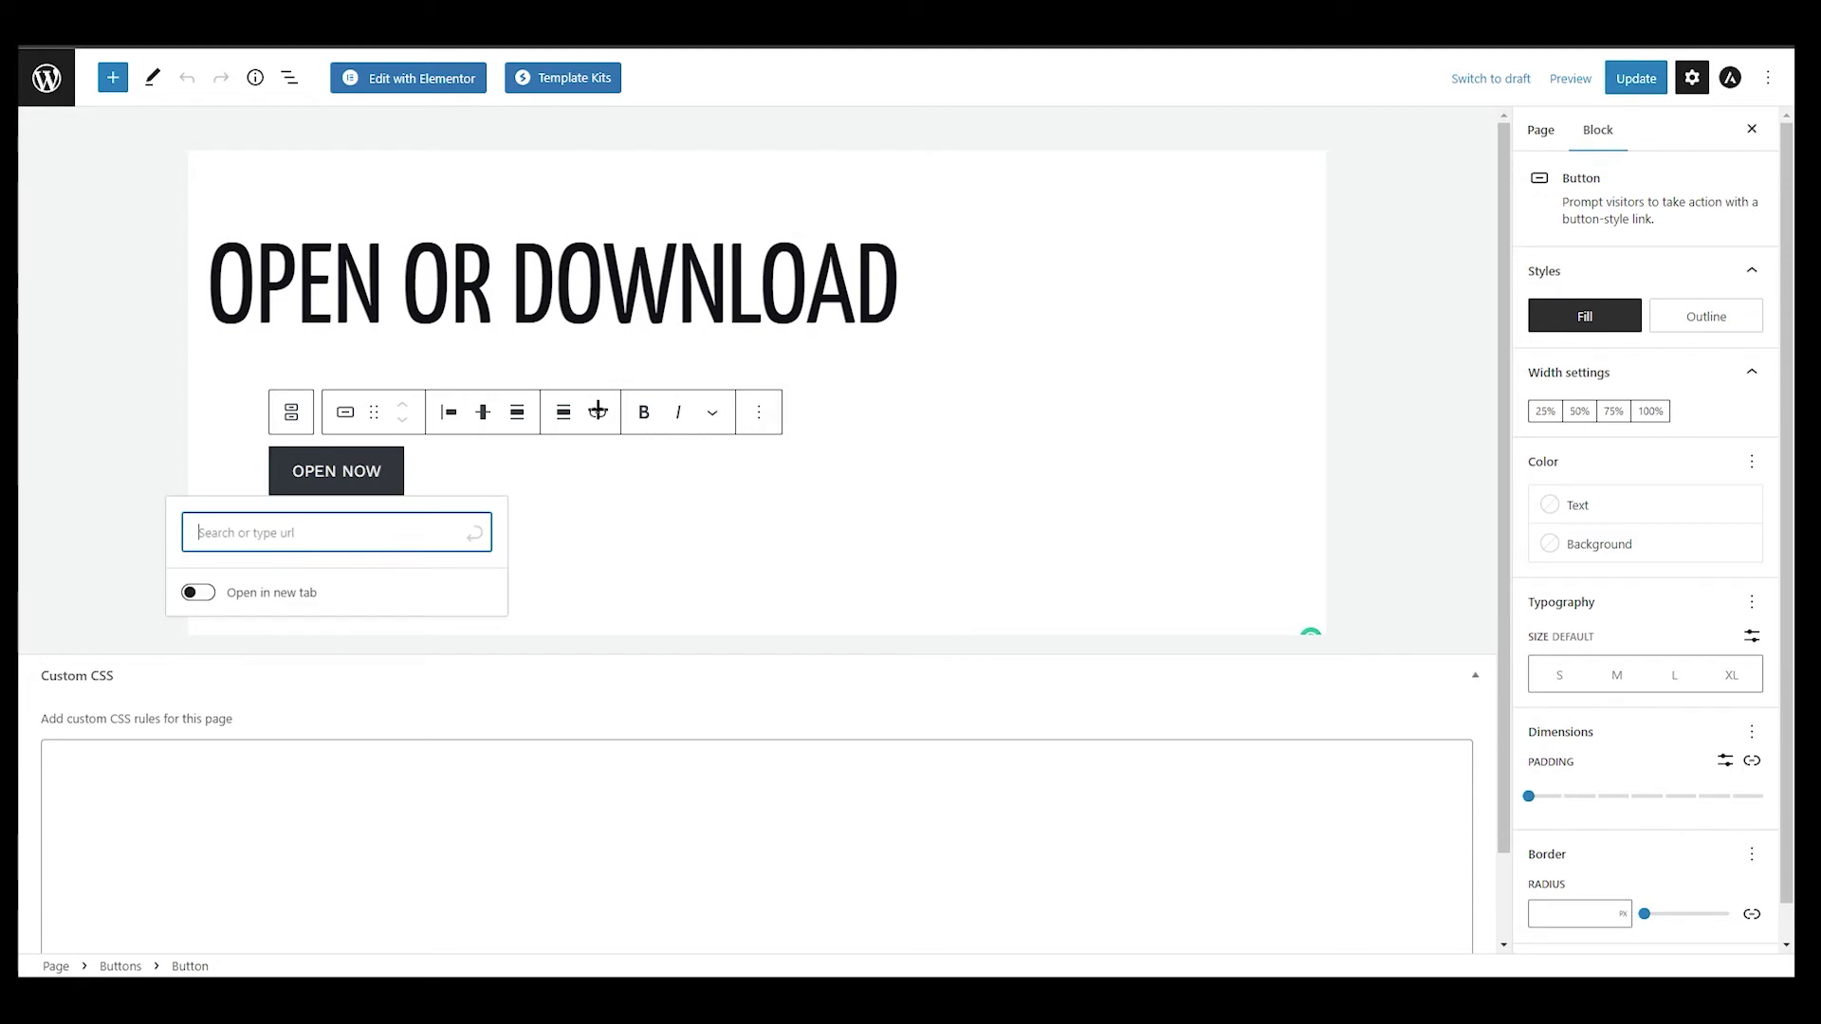
pyautogui.rightClick(261, 533)
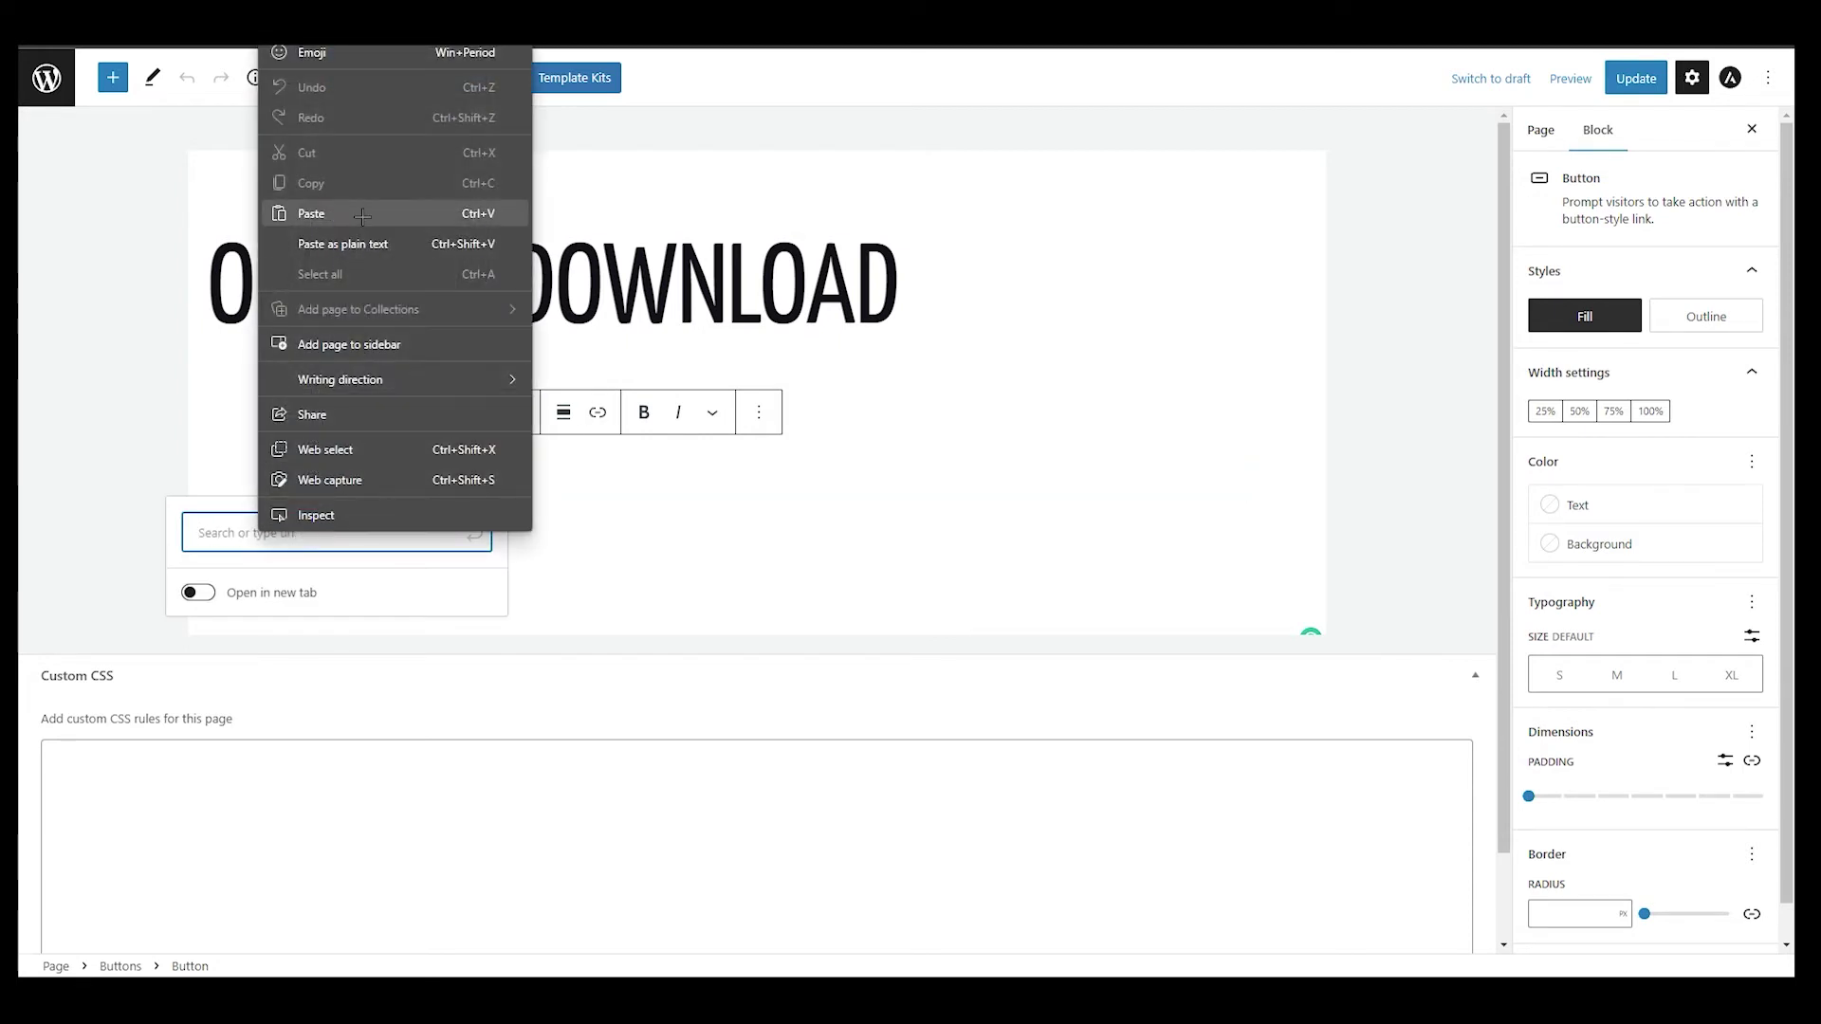
pyautogui.click(323, 212)
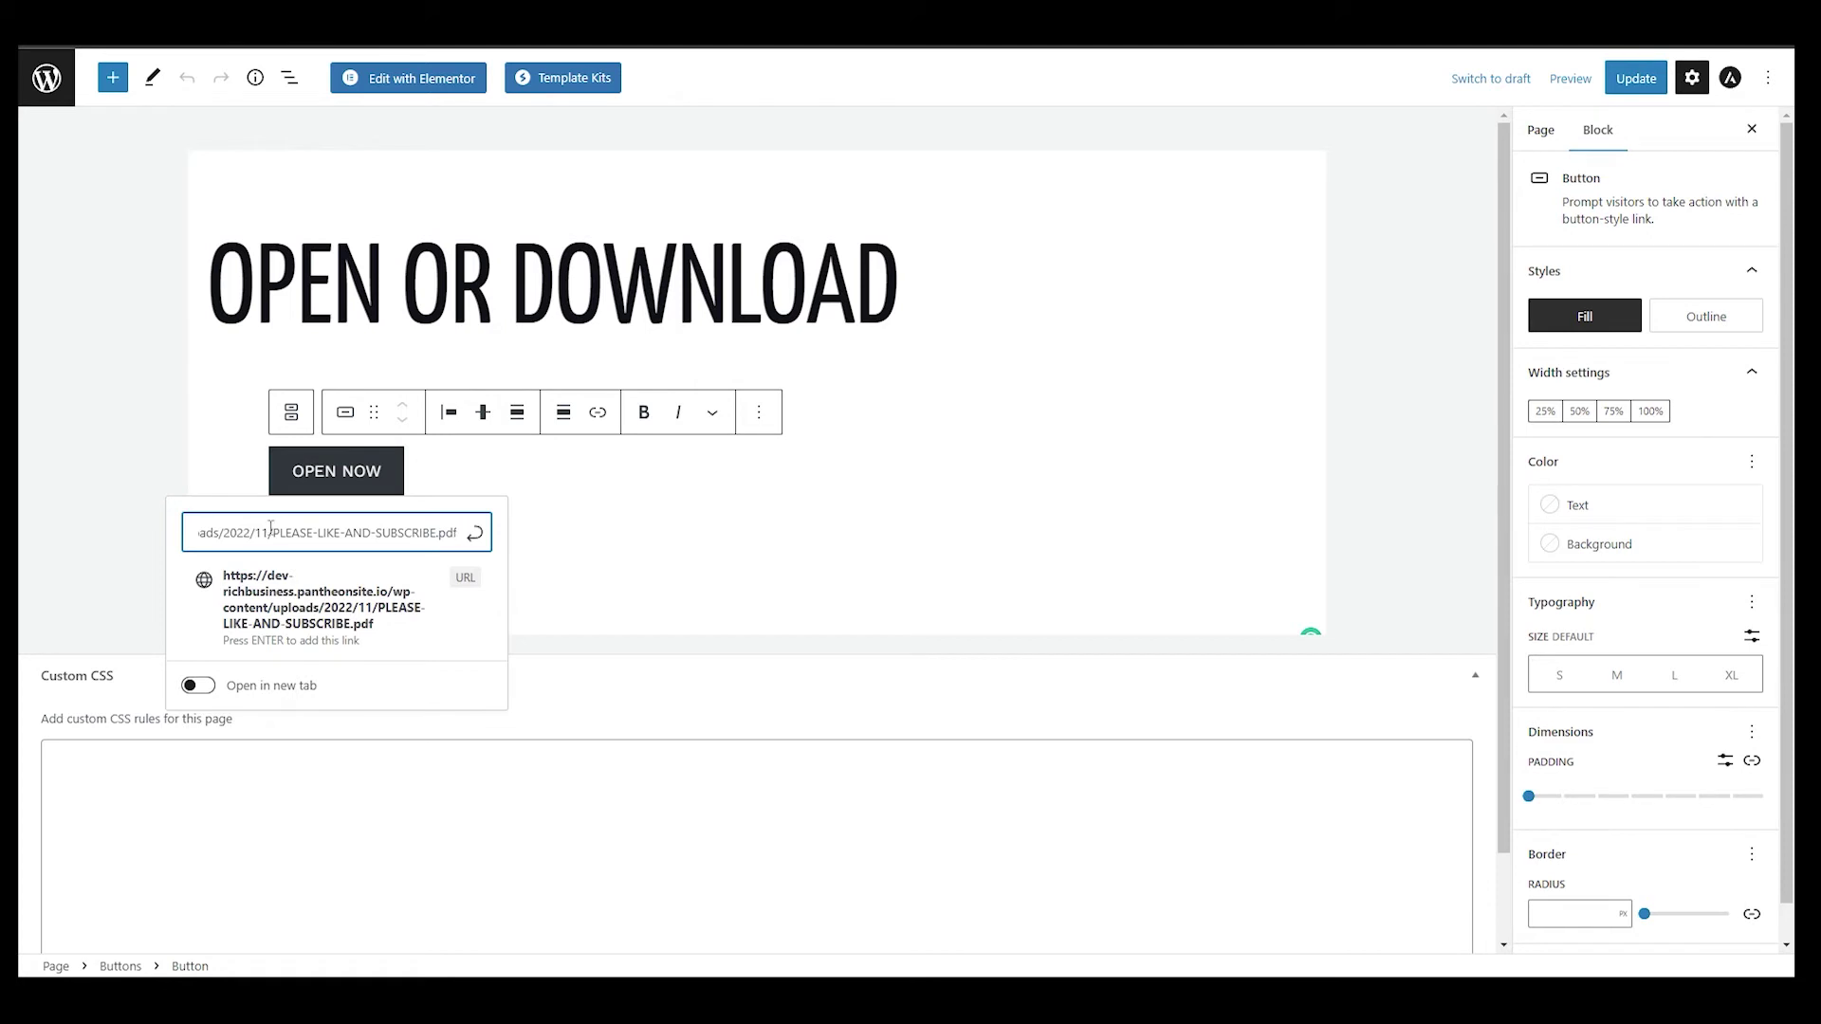
pyautogui.click(477, 536)
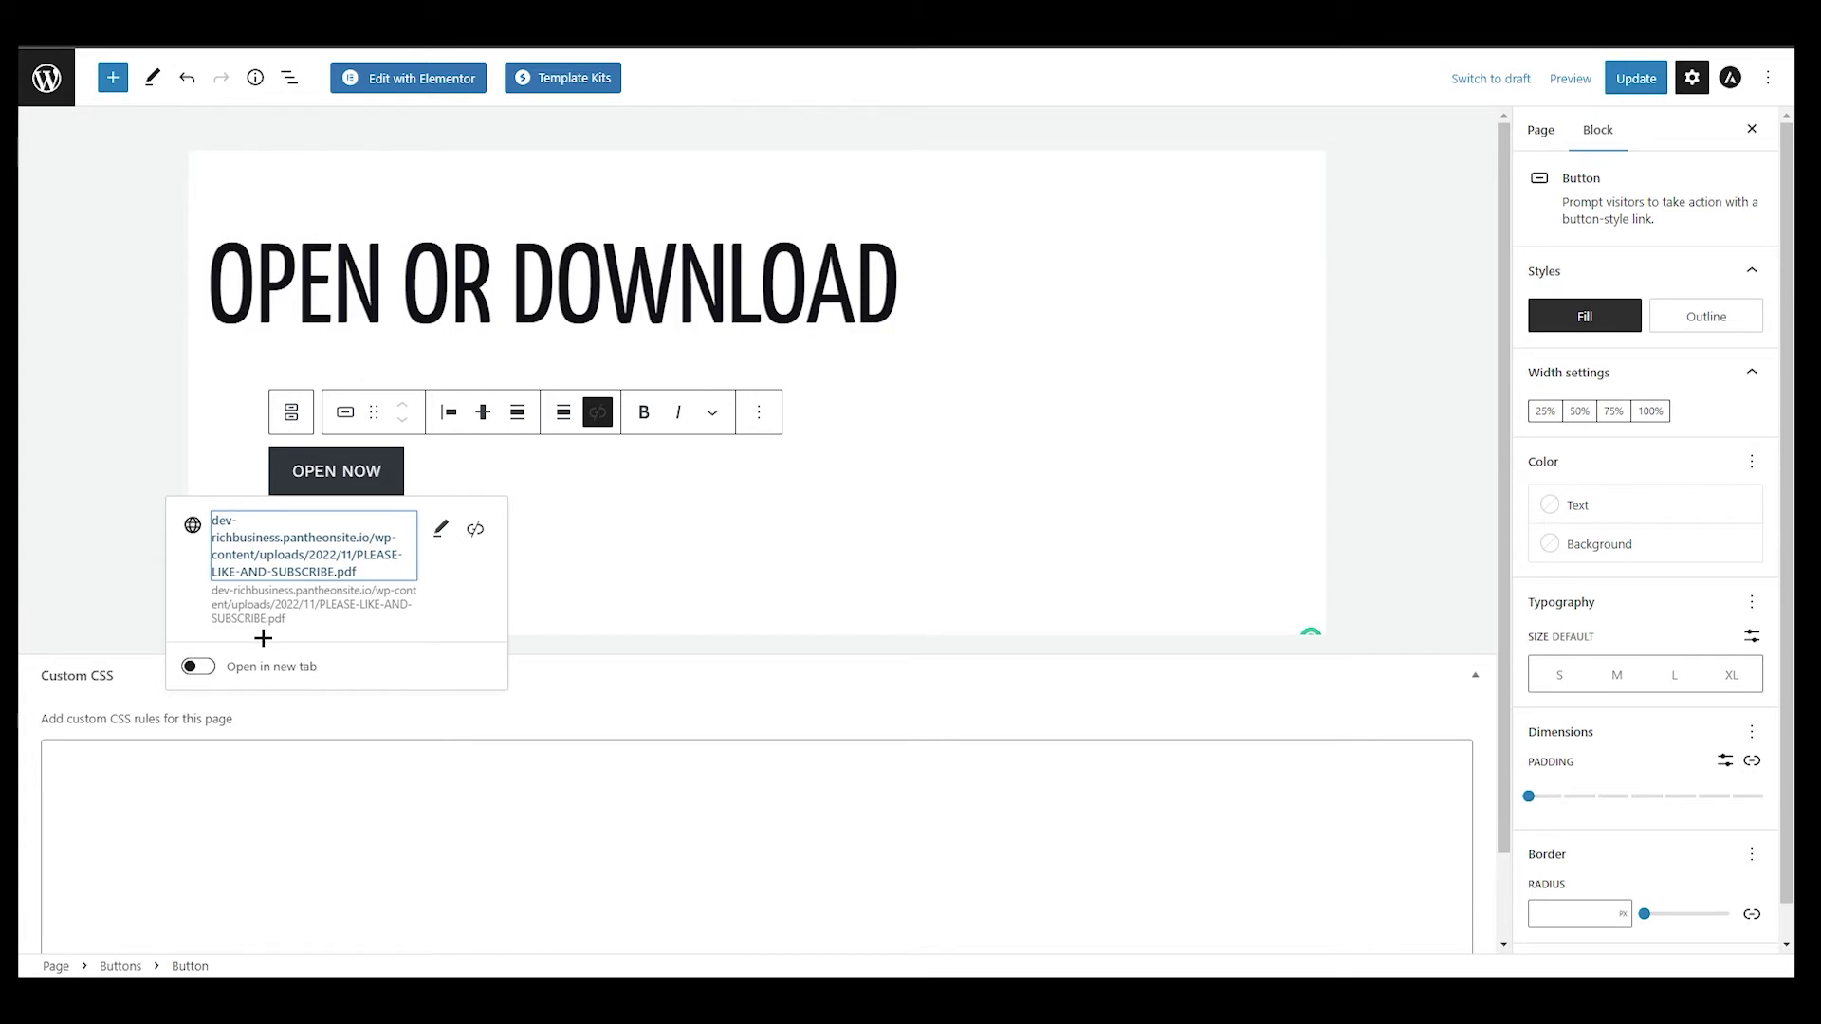
pyautogui.click(200, 669)
pyautogui.click(202, 669)
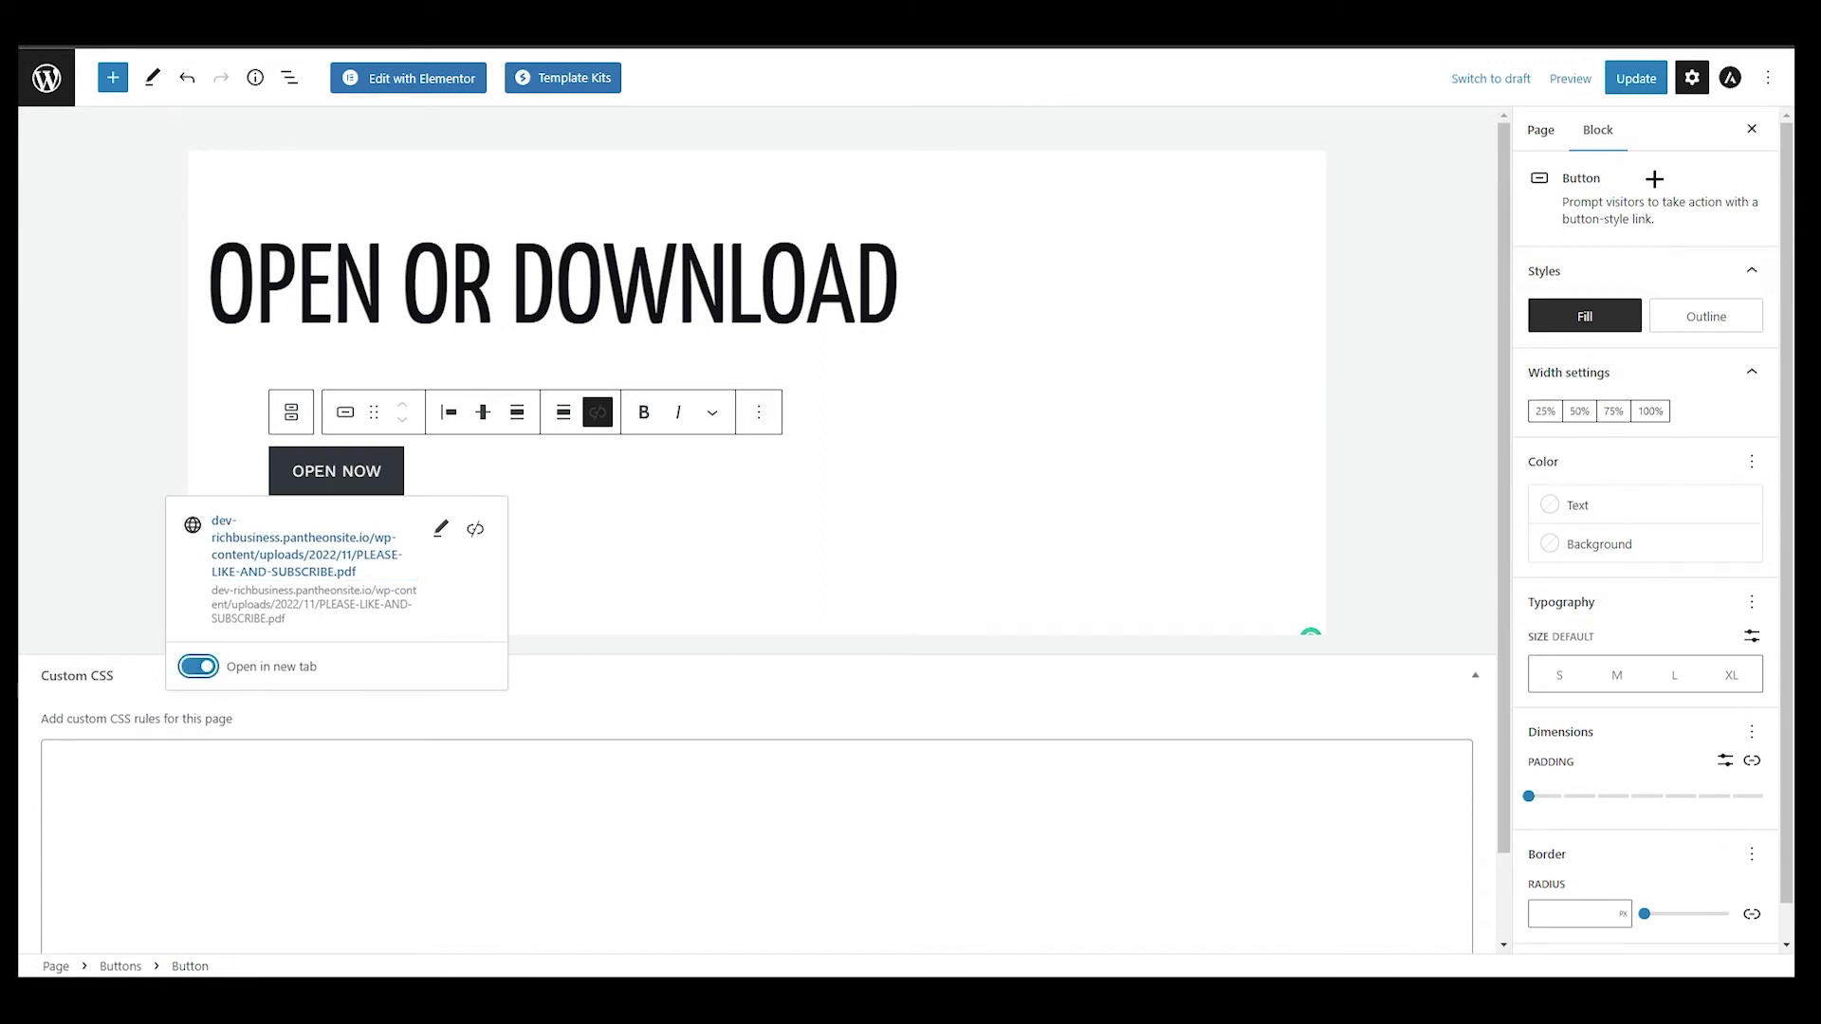
# Step: Update the page and view it live with its OPEN NOW button
pyautogui.click(1636, 79)
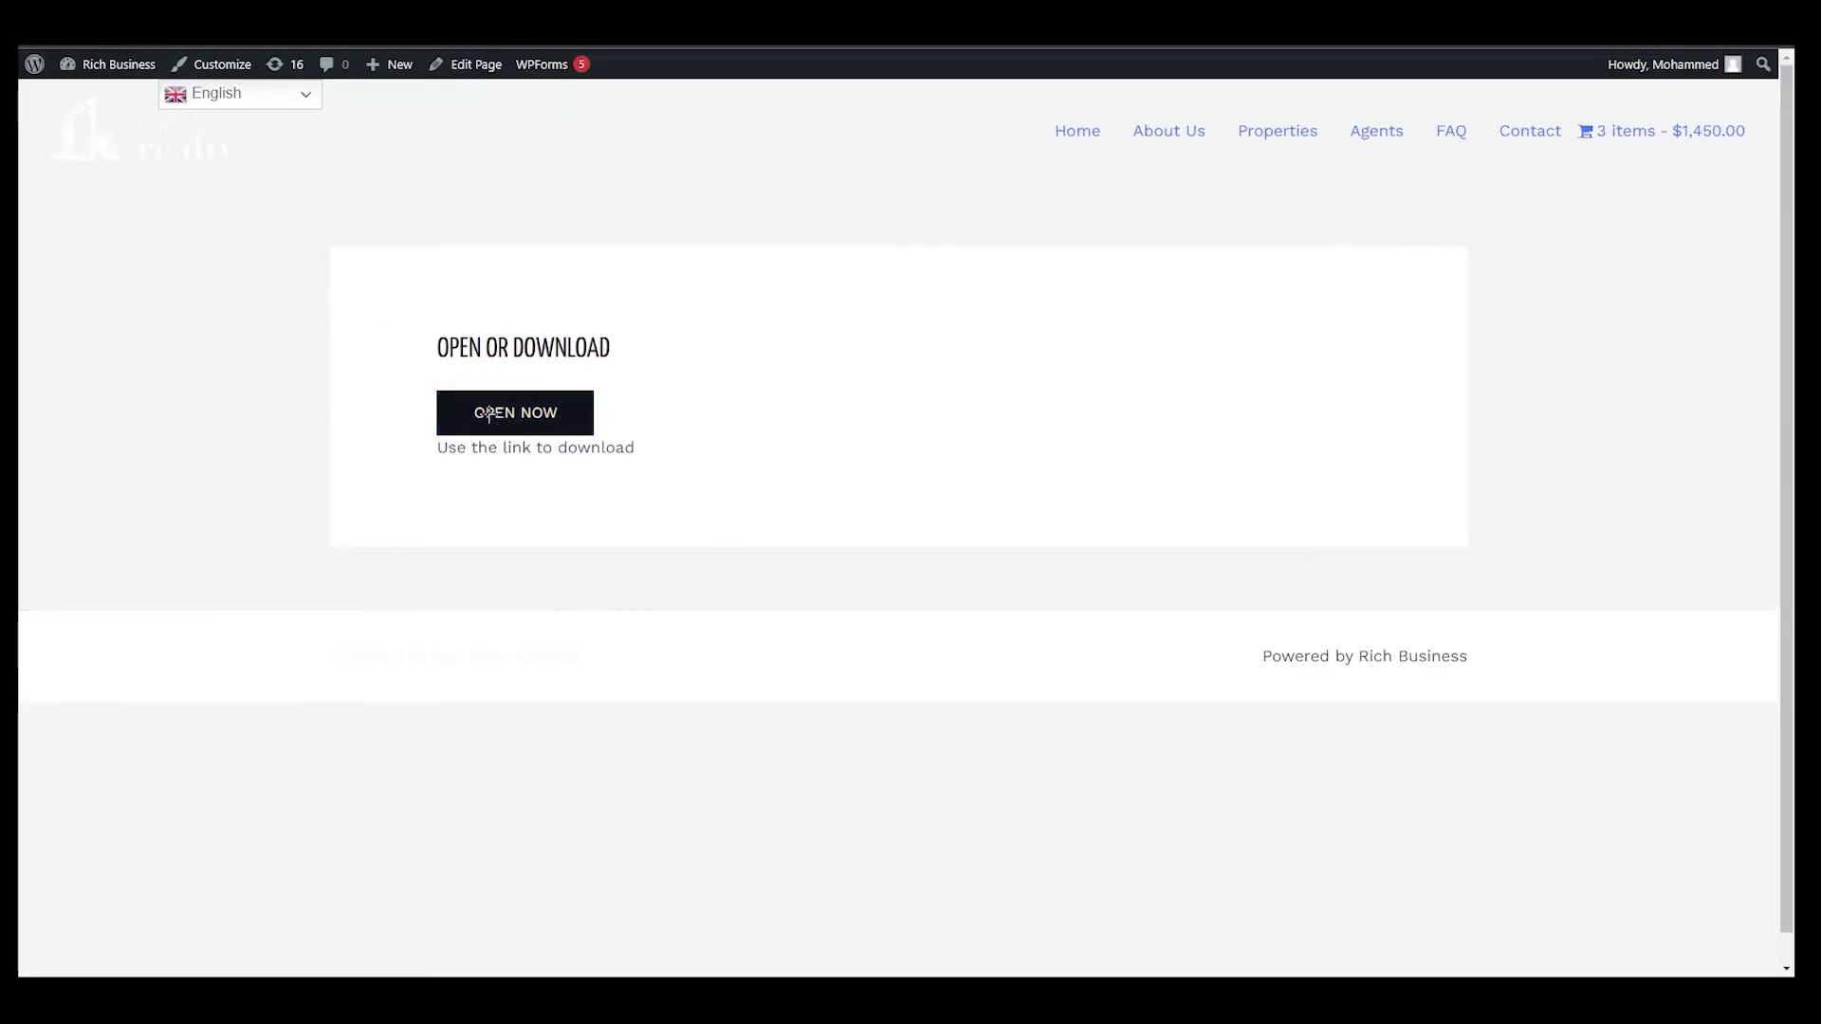
pyautogui.moveTo(489, 412); pyautogui.dragTo(569, 410)
pyautogui.click(764, 398)
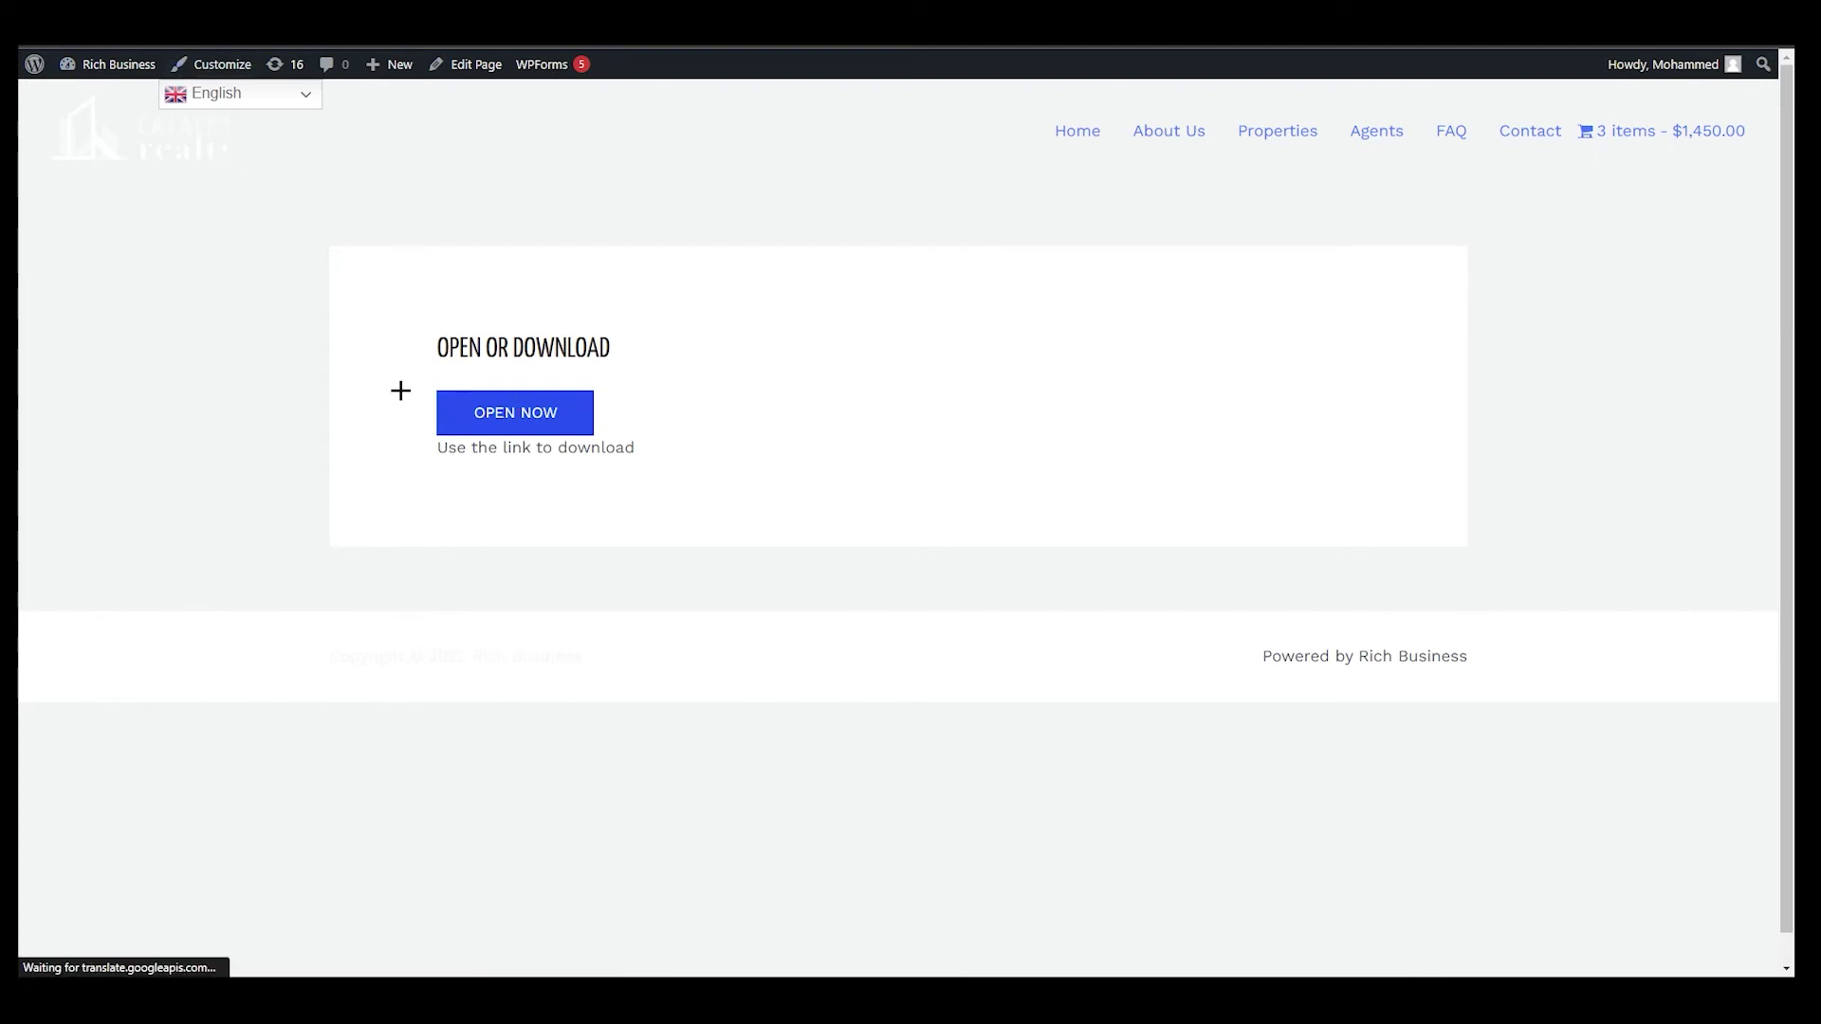
# Step: Confirm OPEN NOW opens the PDF, then go back to the Open or Download page
pyautogui.click(512, 415)
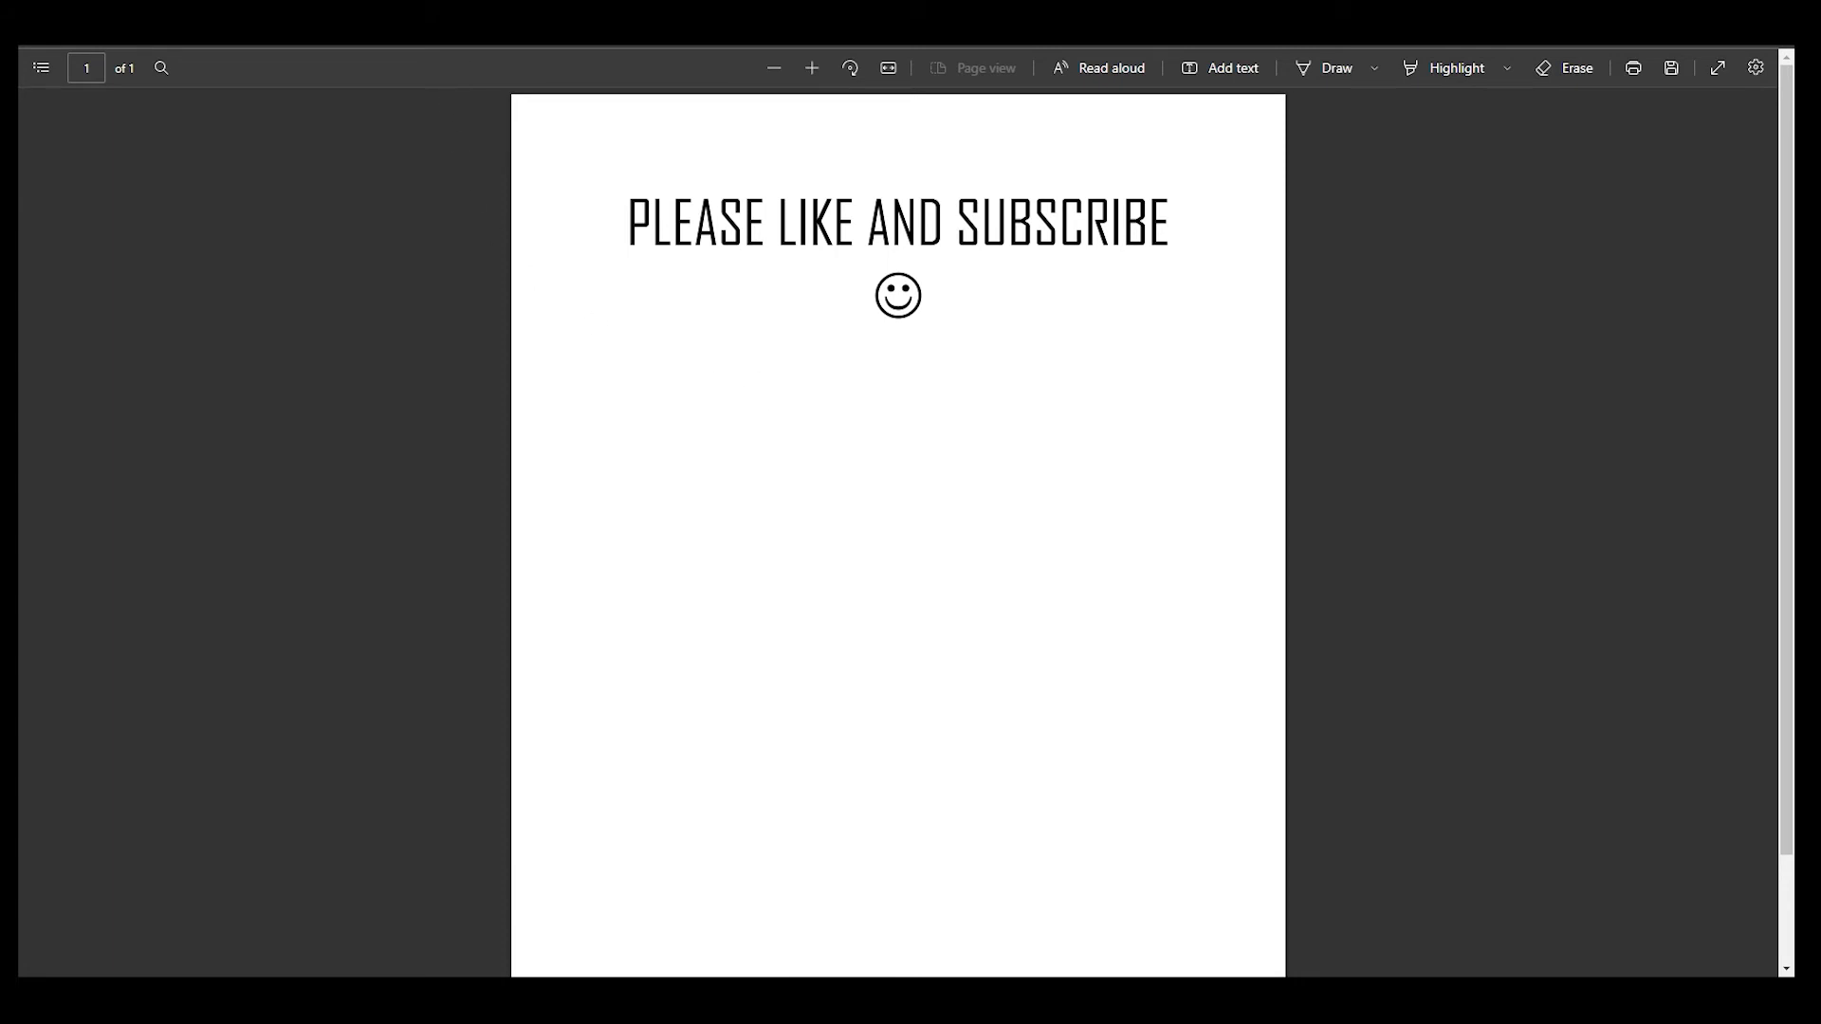
pyautogui.hotkey('alt', 'Left')
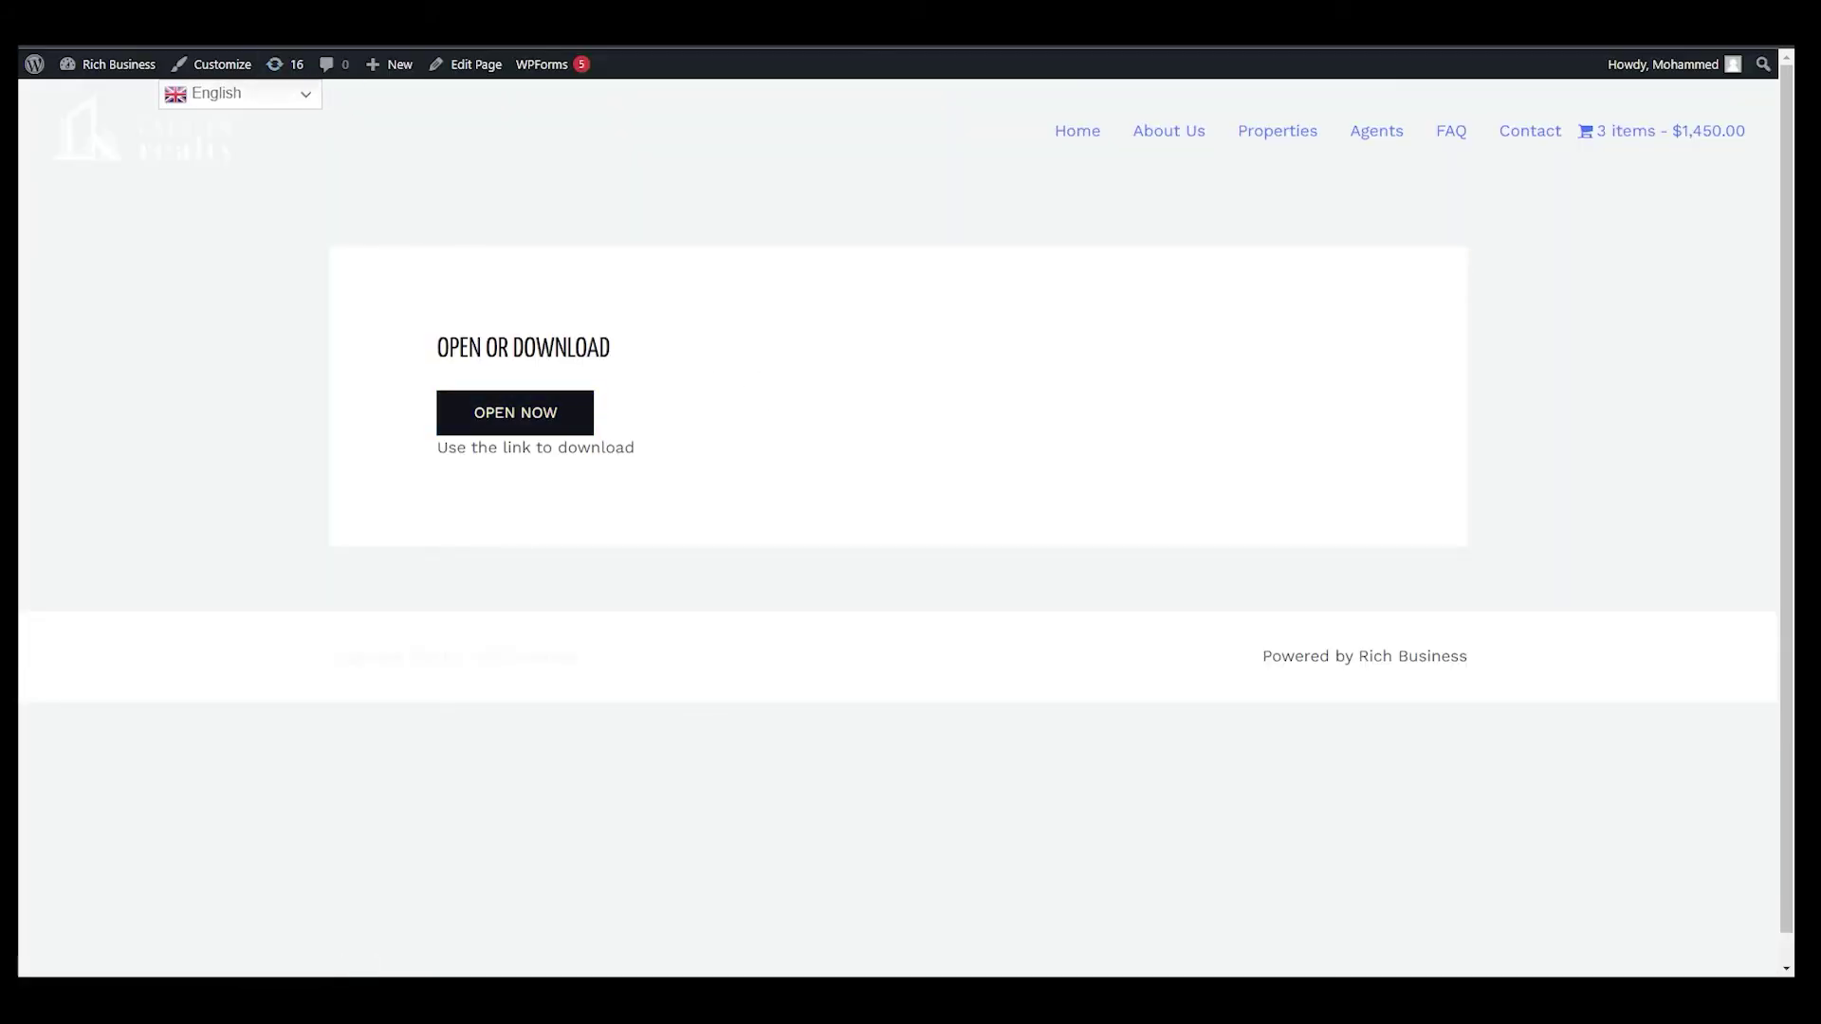
pyautogui.moveTo(434, 451); pyautogui.dragTo(636, 448)
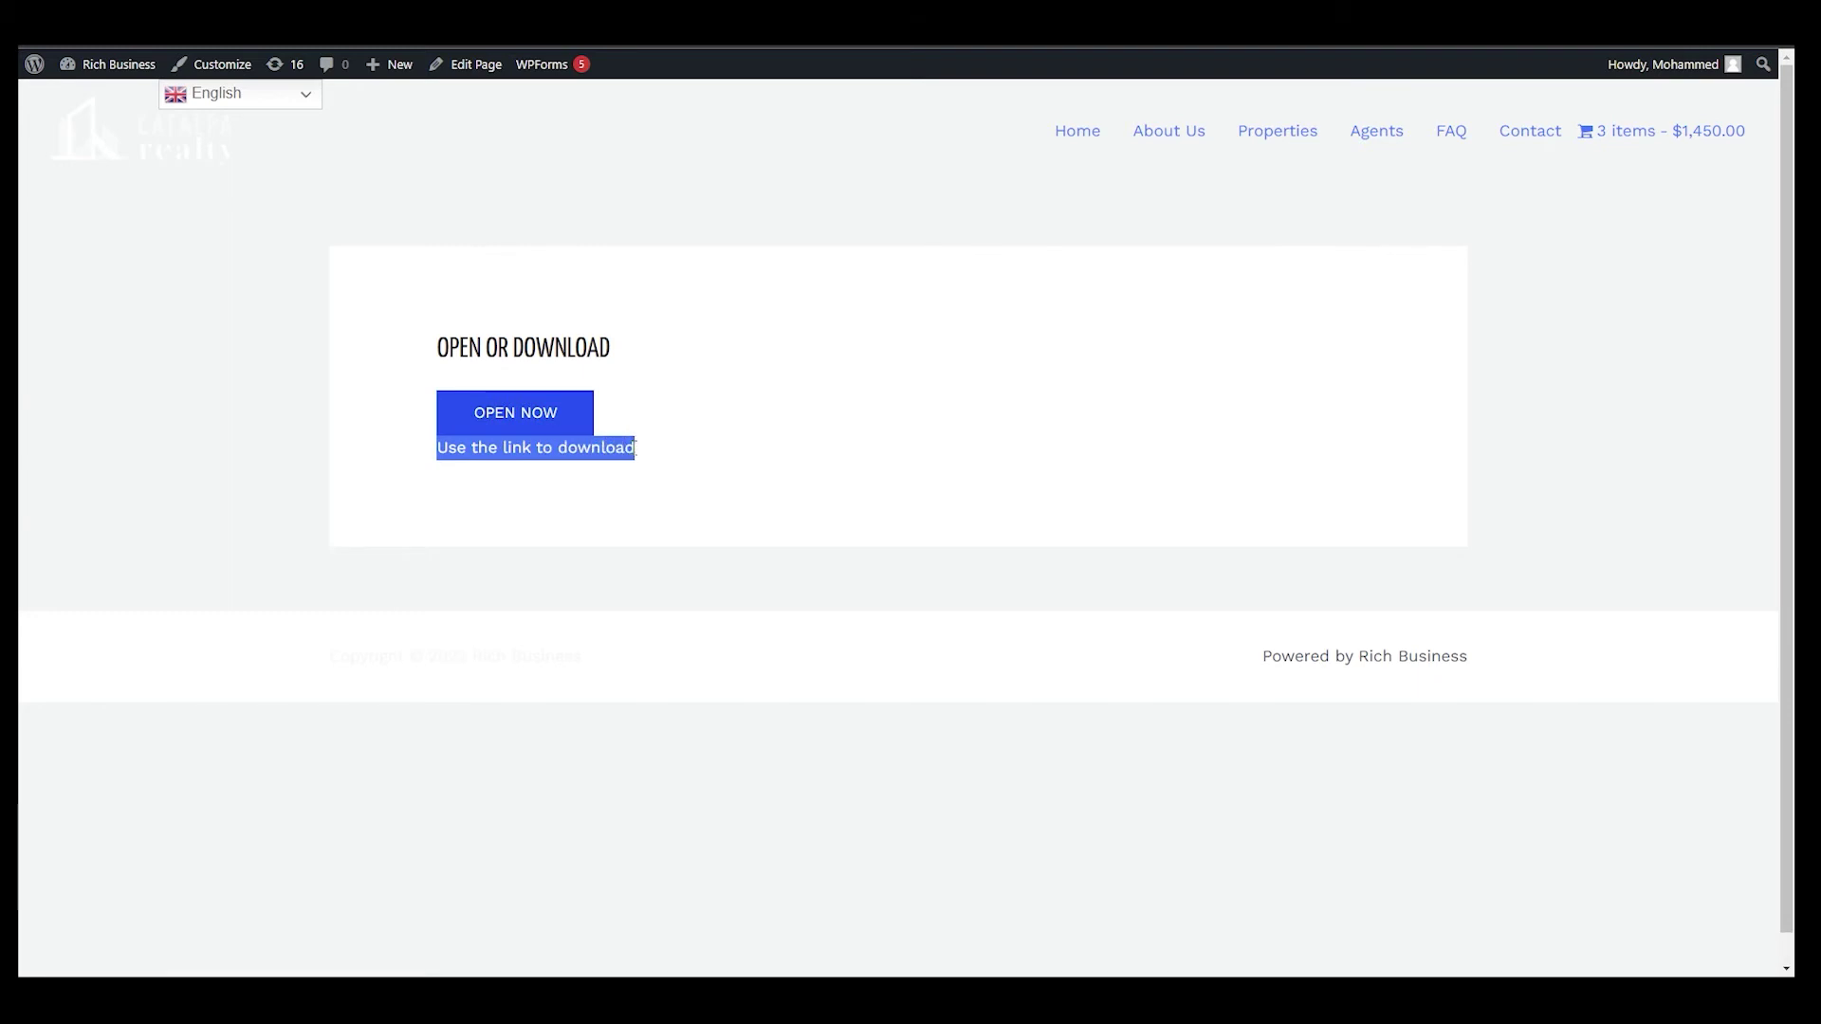
pyautogui.click(389, 467)
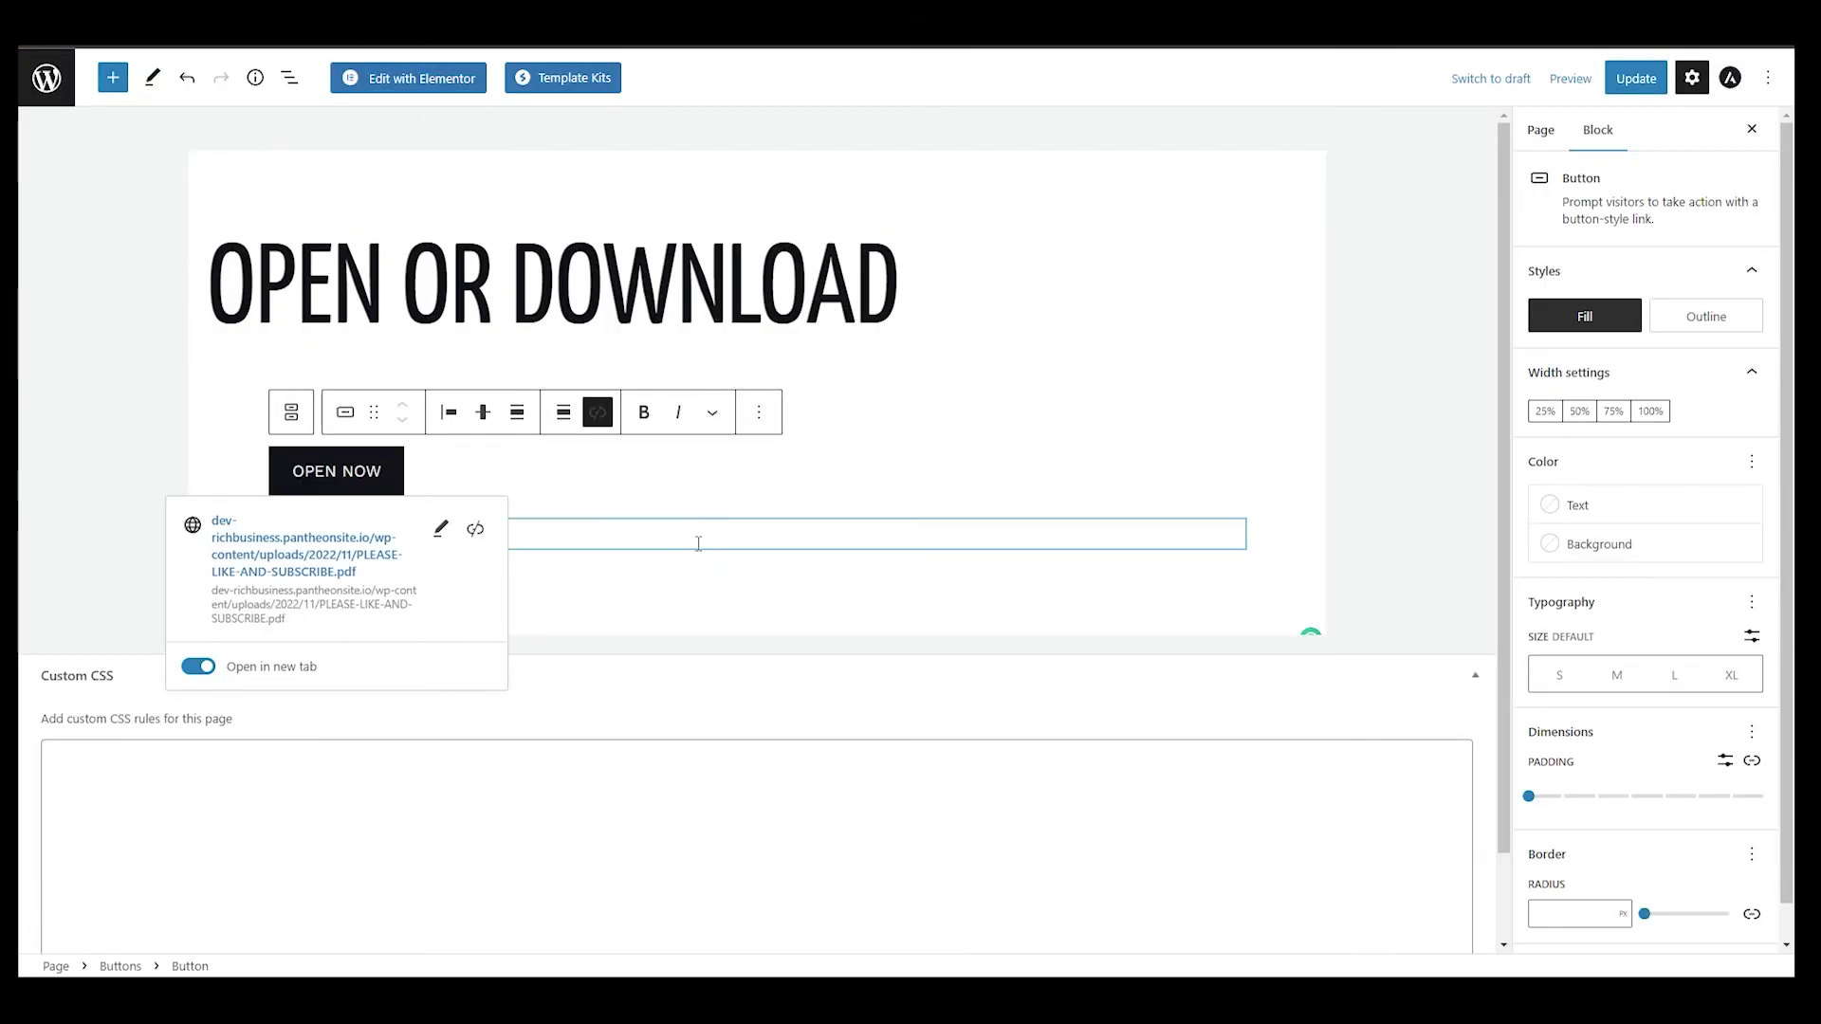
# Step: Link the 'Use the link to download' paragraph text to the pasted PDF URL
pyautogui.click(469, 537)
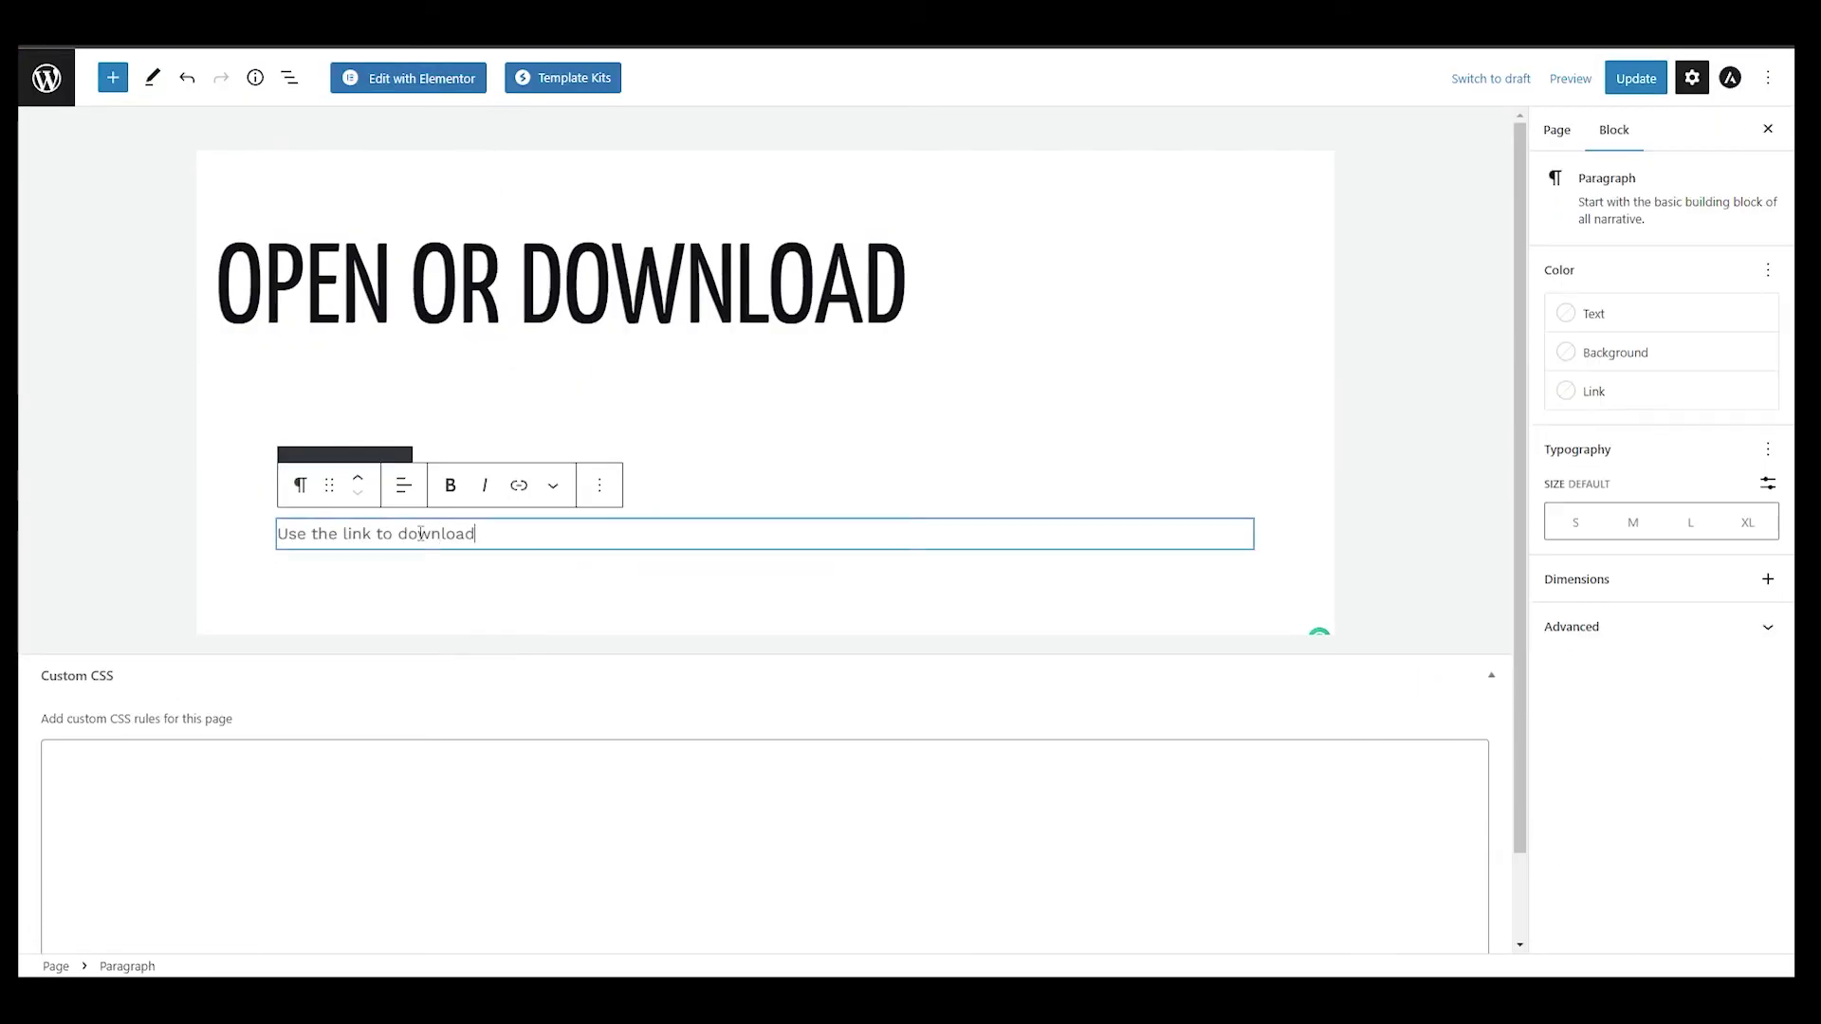
pyautogui.moveTo(488, 536); pyautogui.dragTo(276, 537)
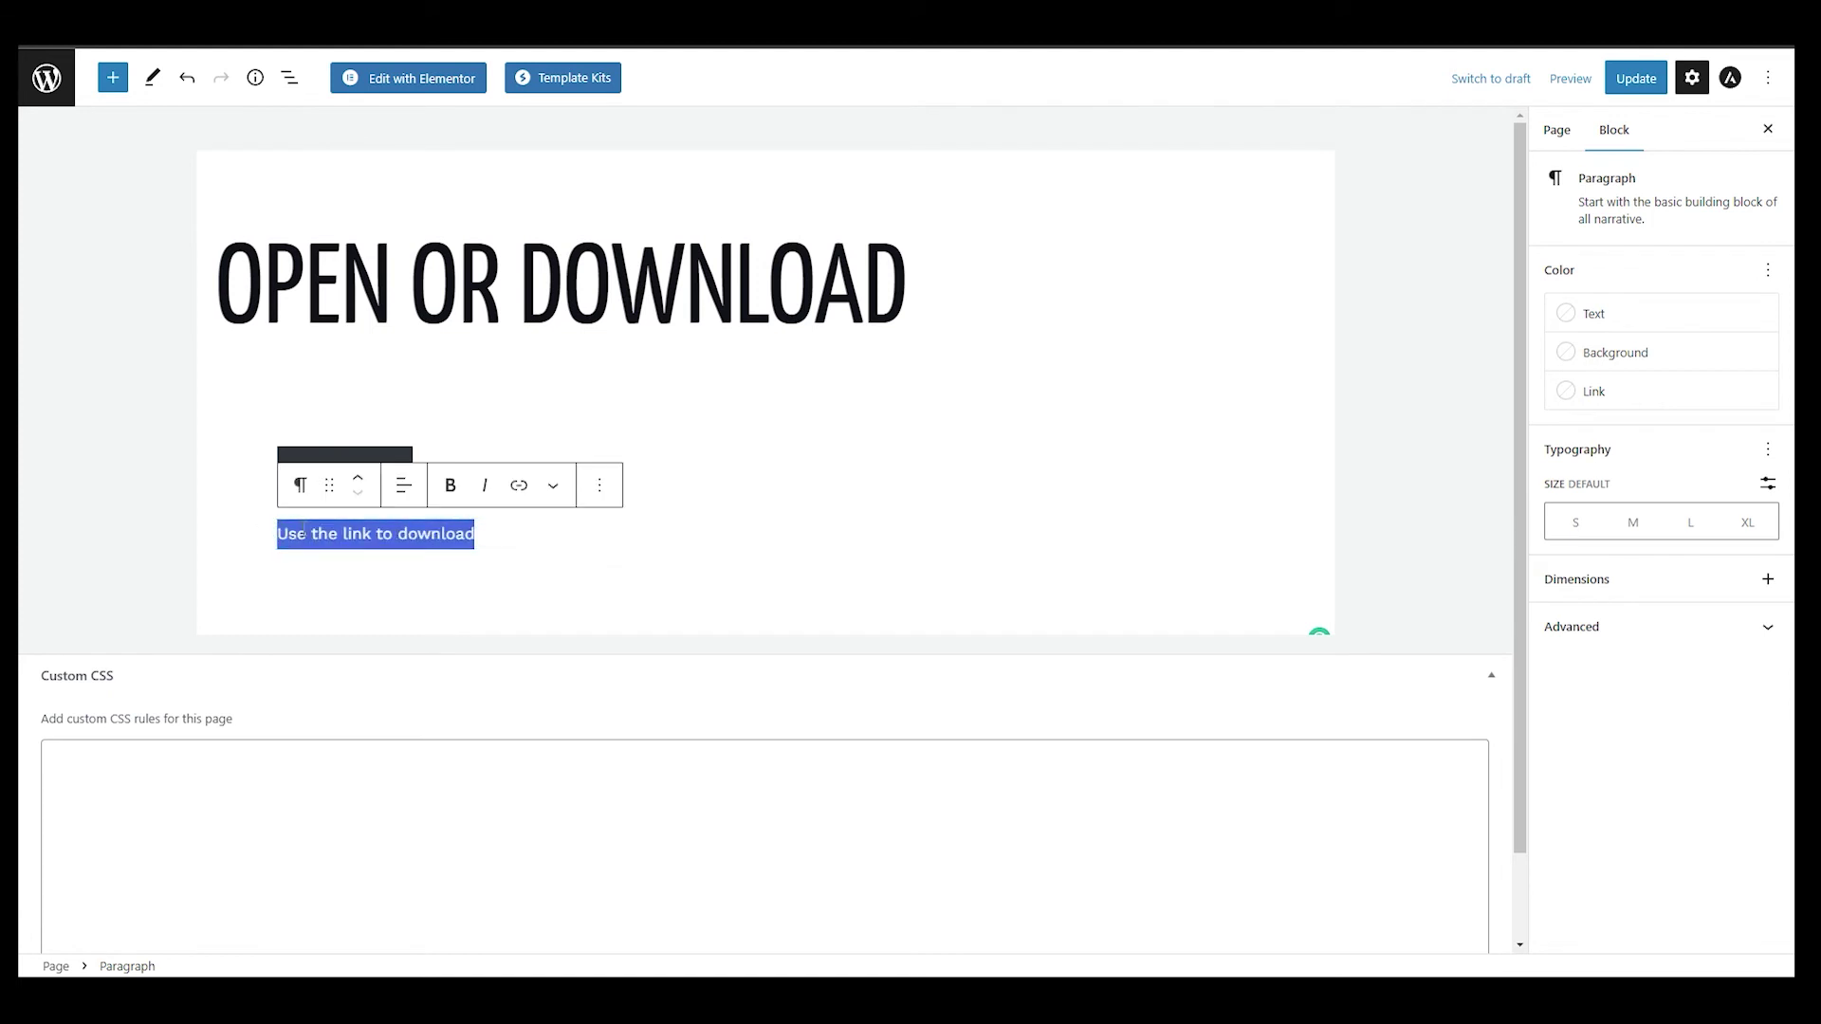
pyautogui.click(519, 485)
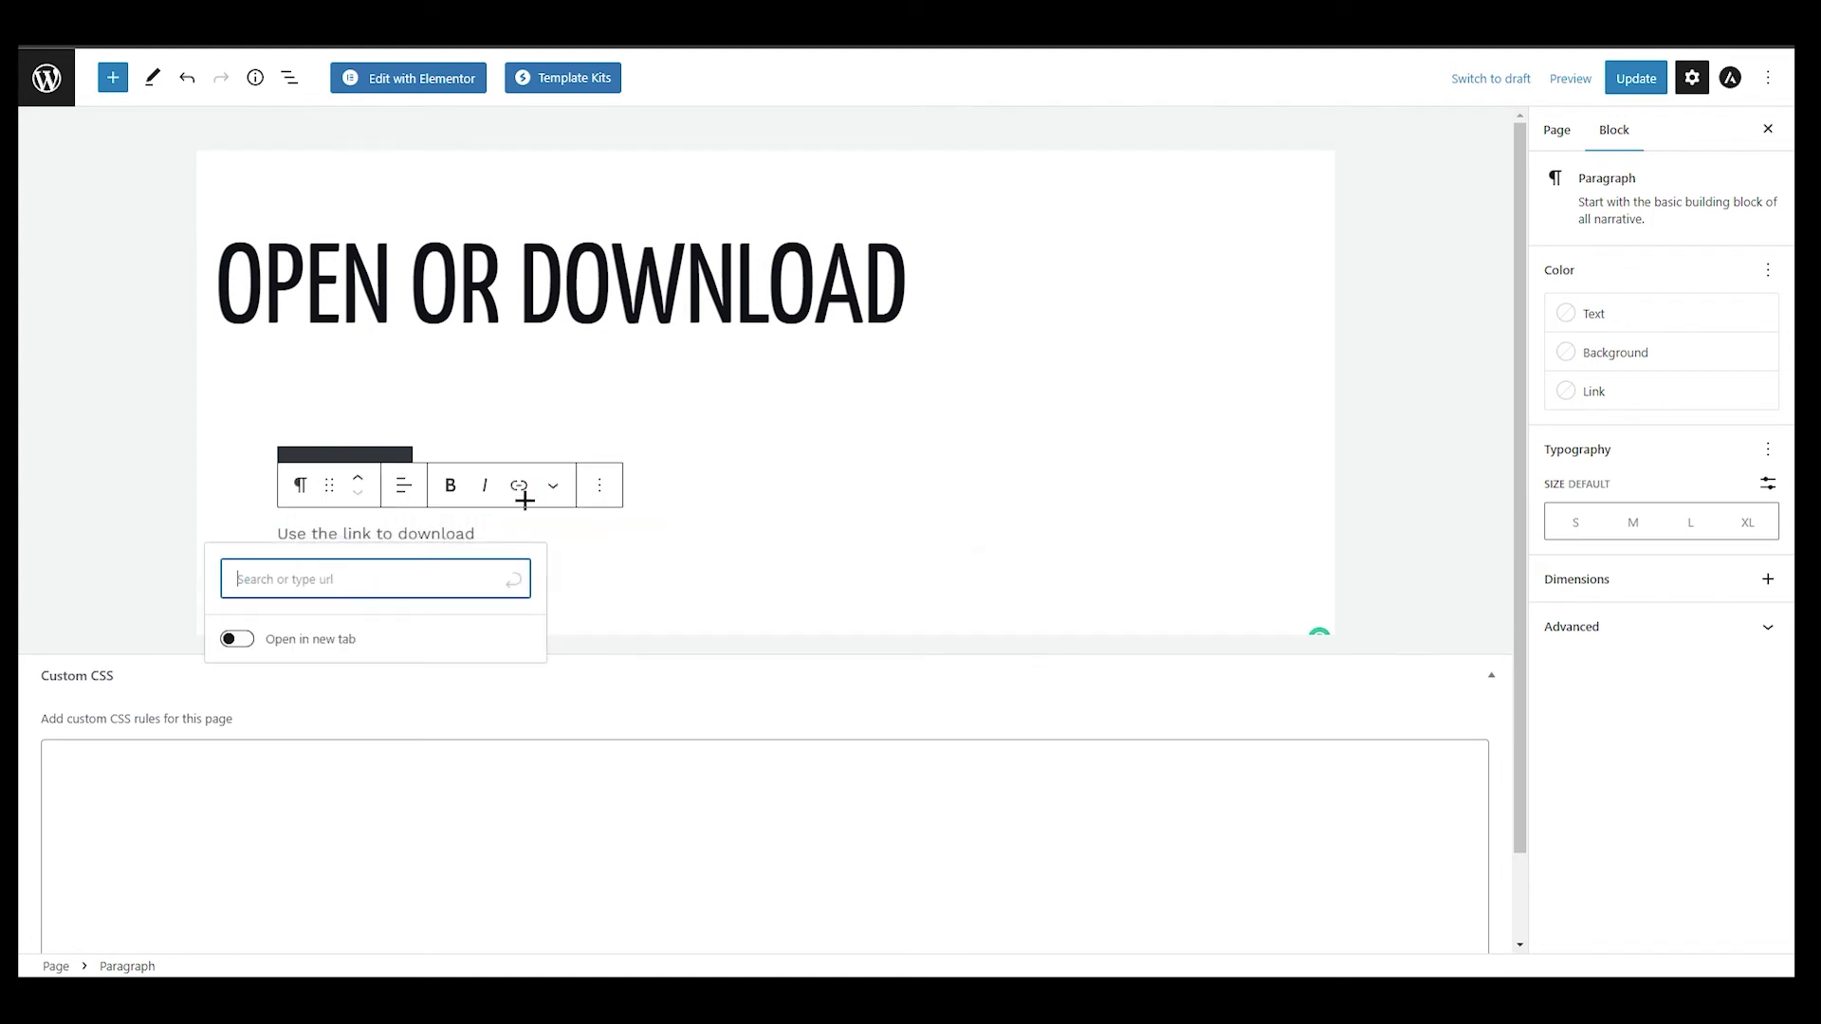
pyautogui.rightClick(284, 579)
pyautogui.click(342, 259)
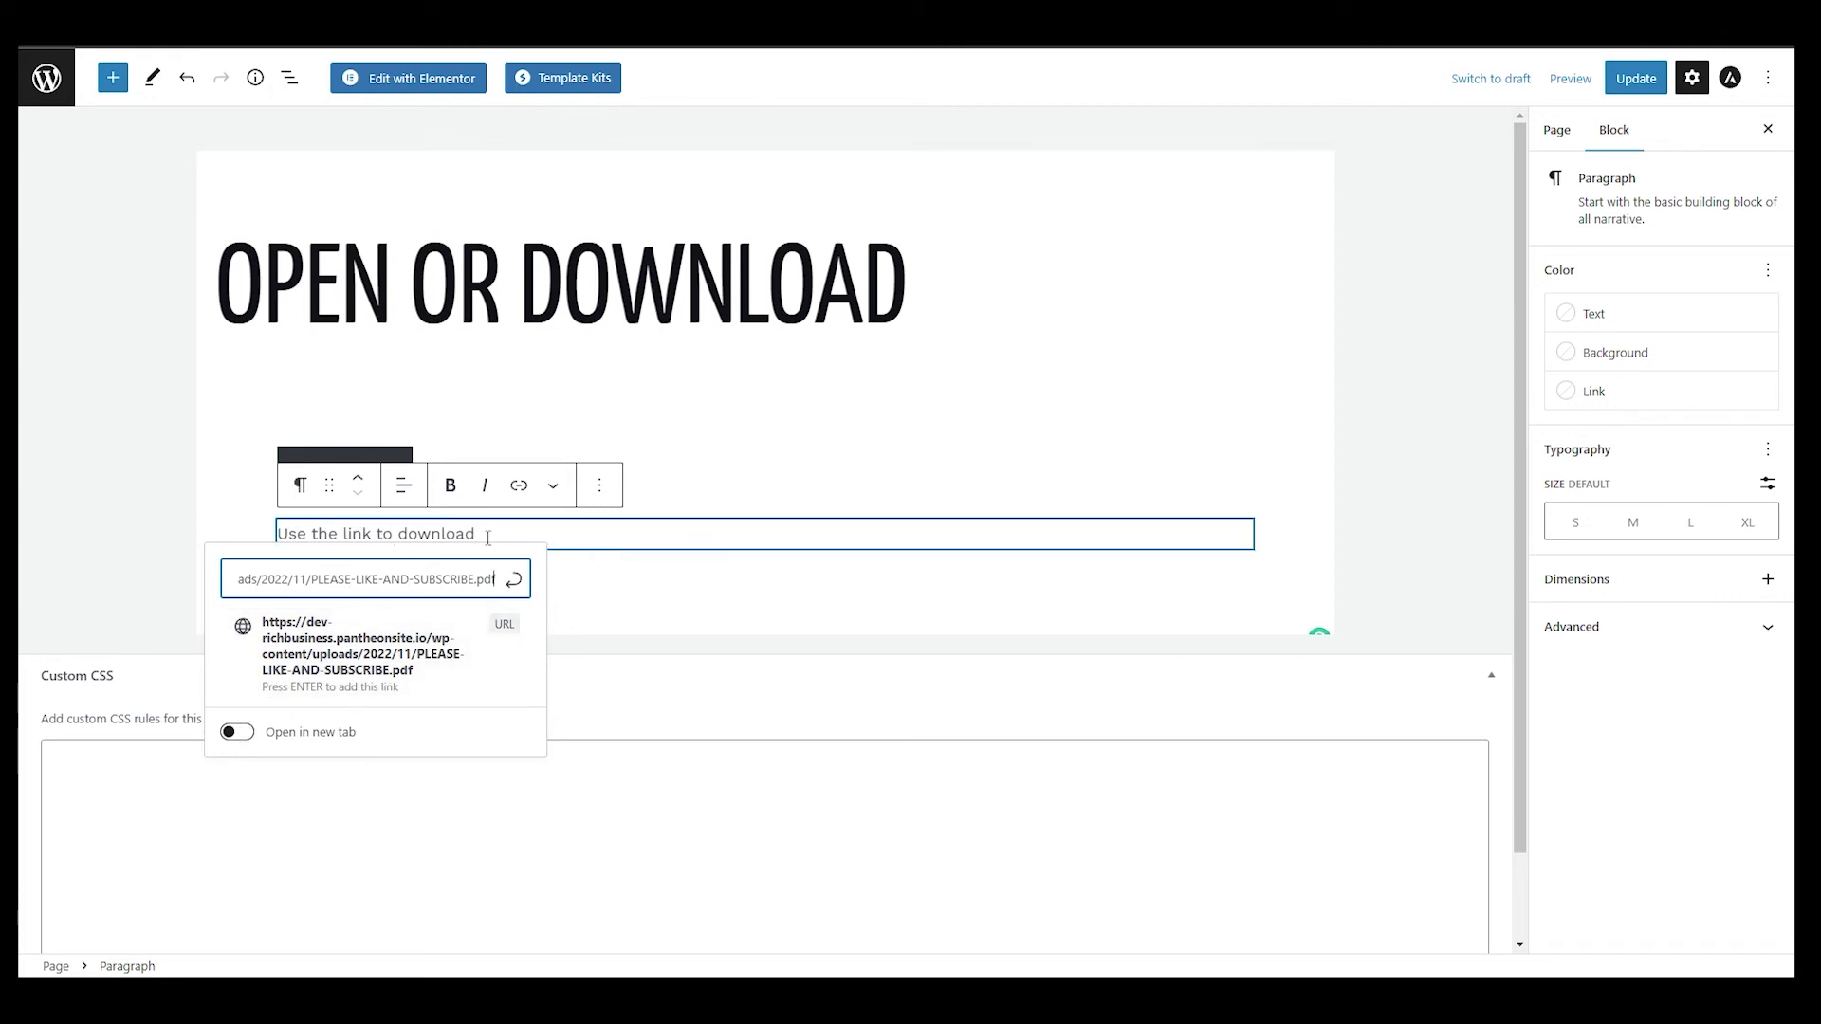
pyautogui.click(512, 582)
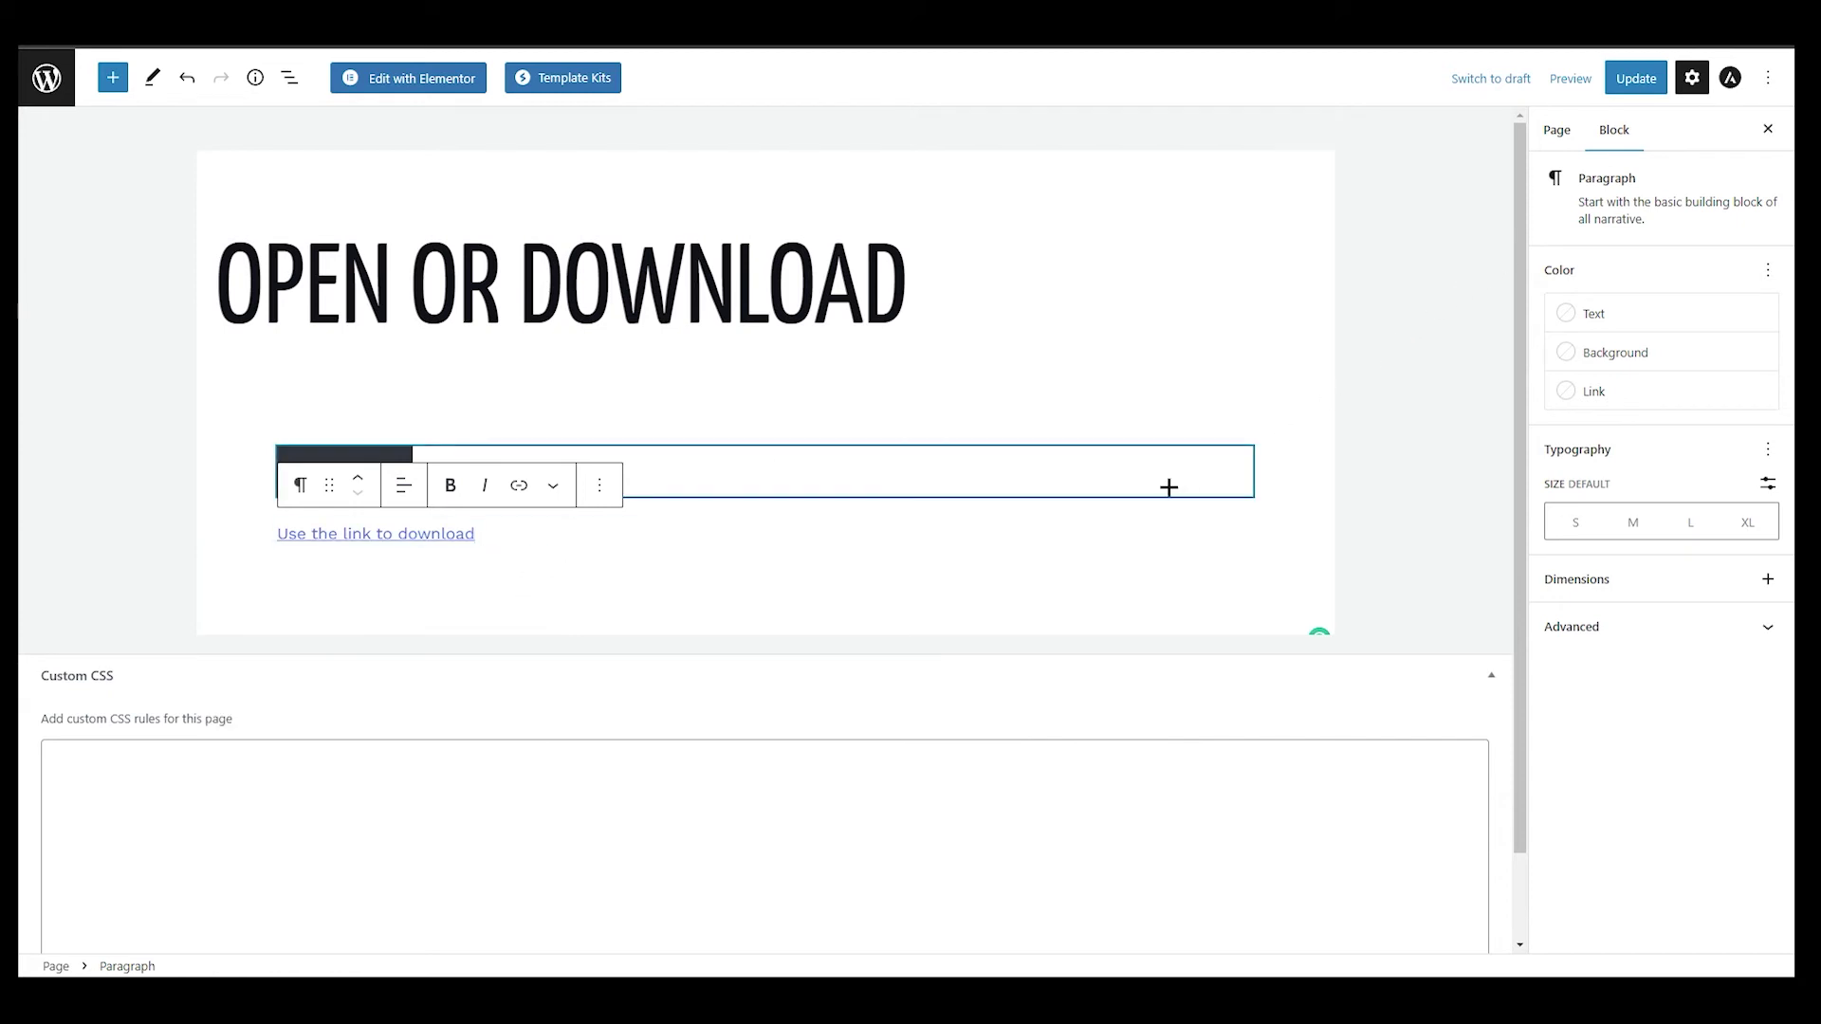
# Step: Select the linked download text and open its link for editing
pyautogui.click(570, 563)
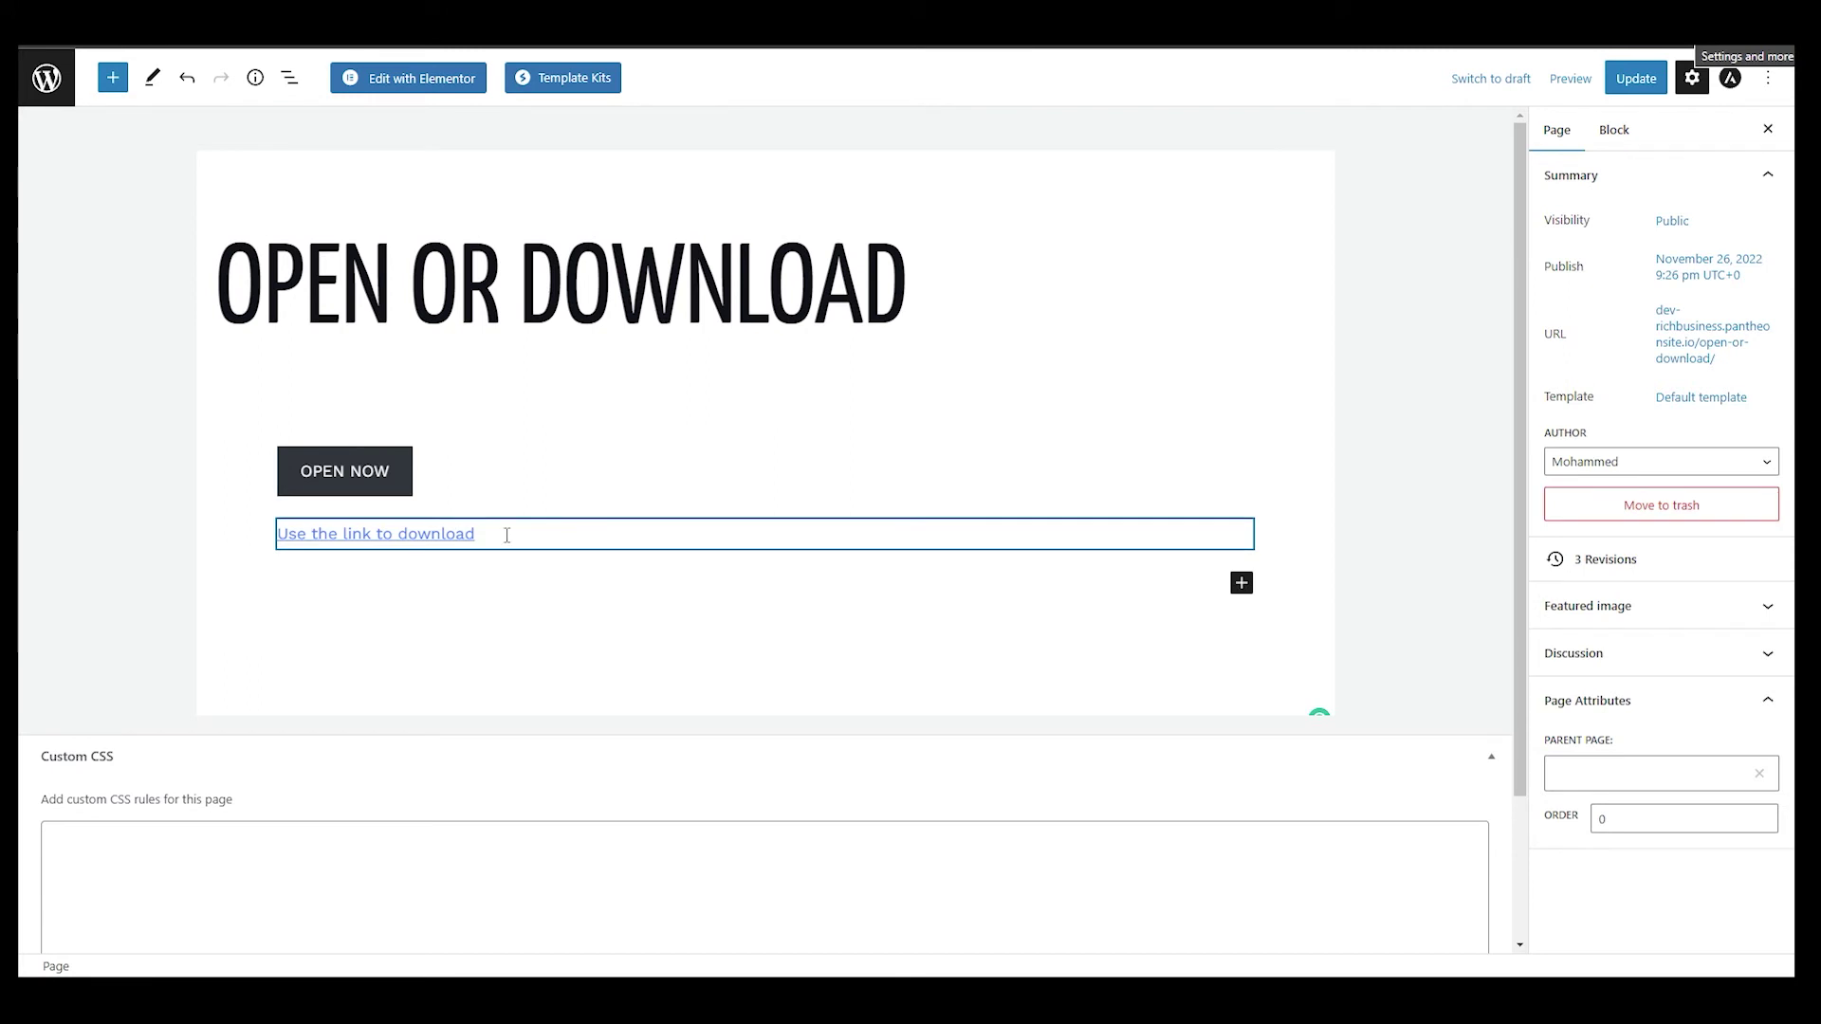
pyautogui.moveTo(481, 534); pyautogui.dragTo(275, 534)
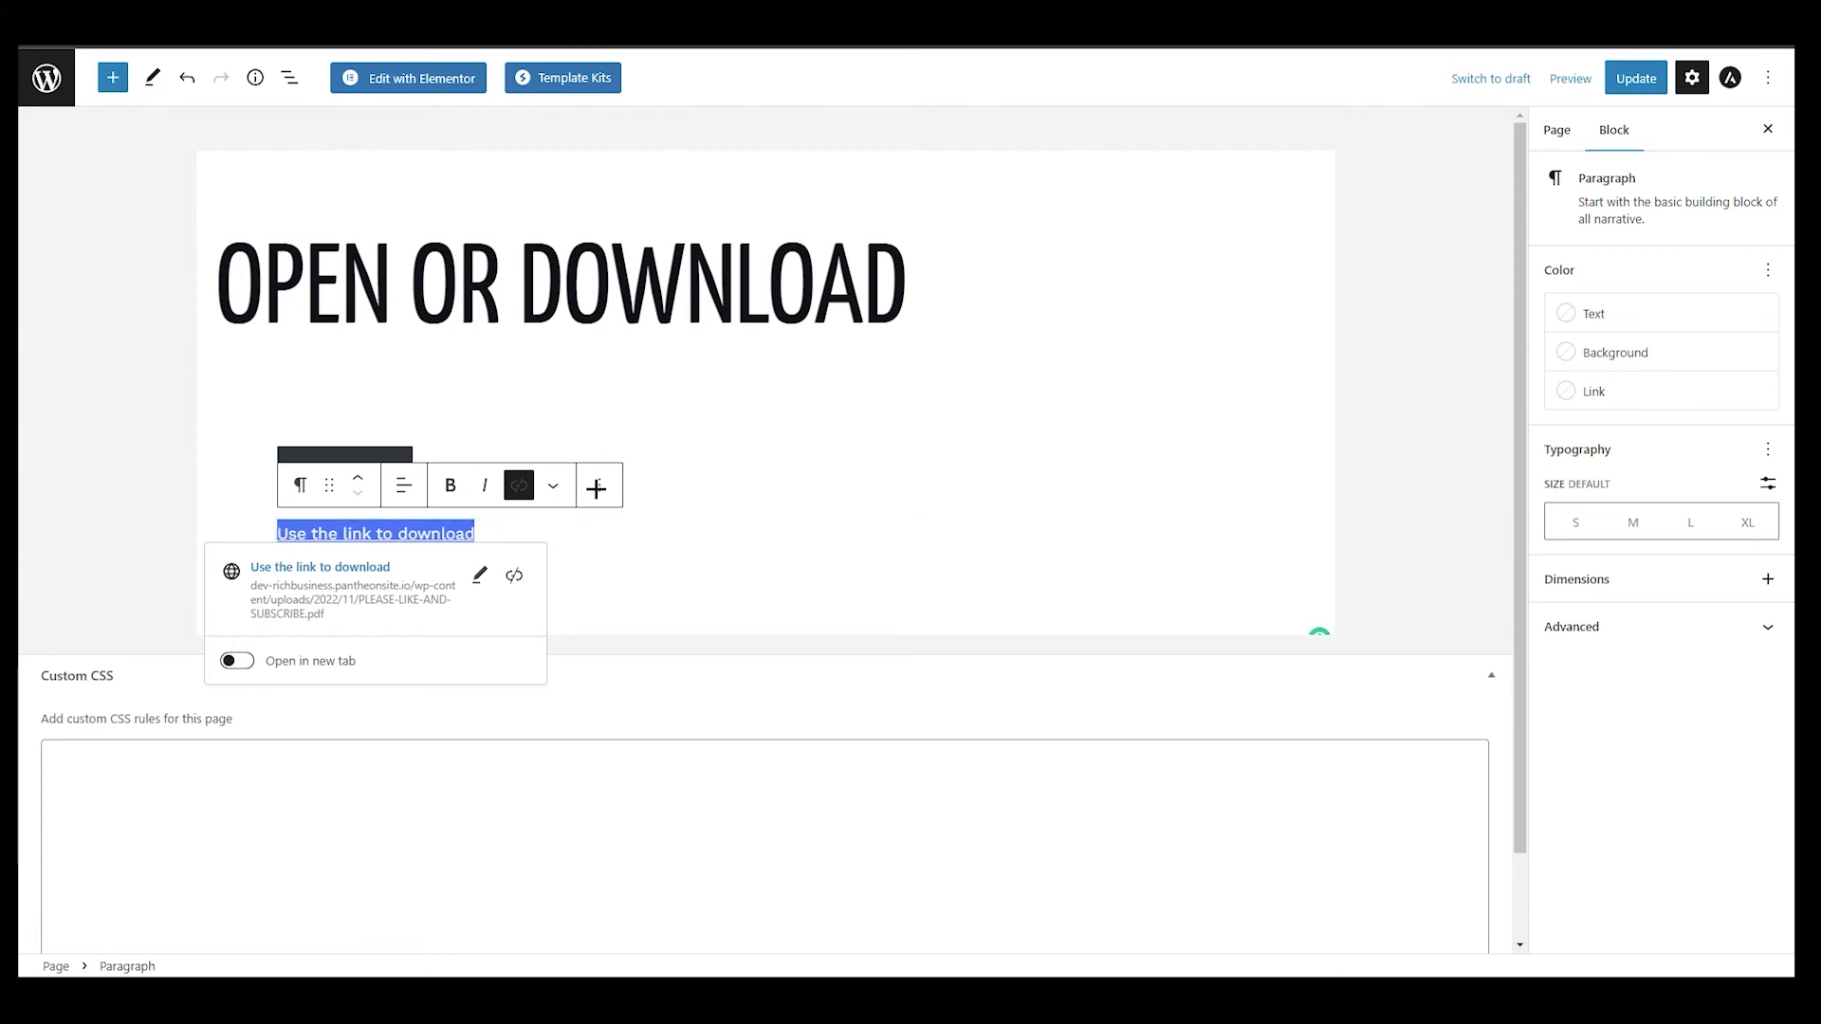
pyautogui.click(597, 491)
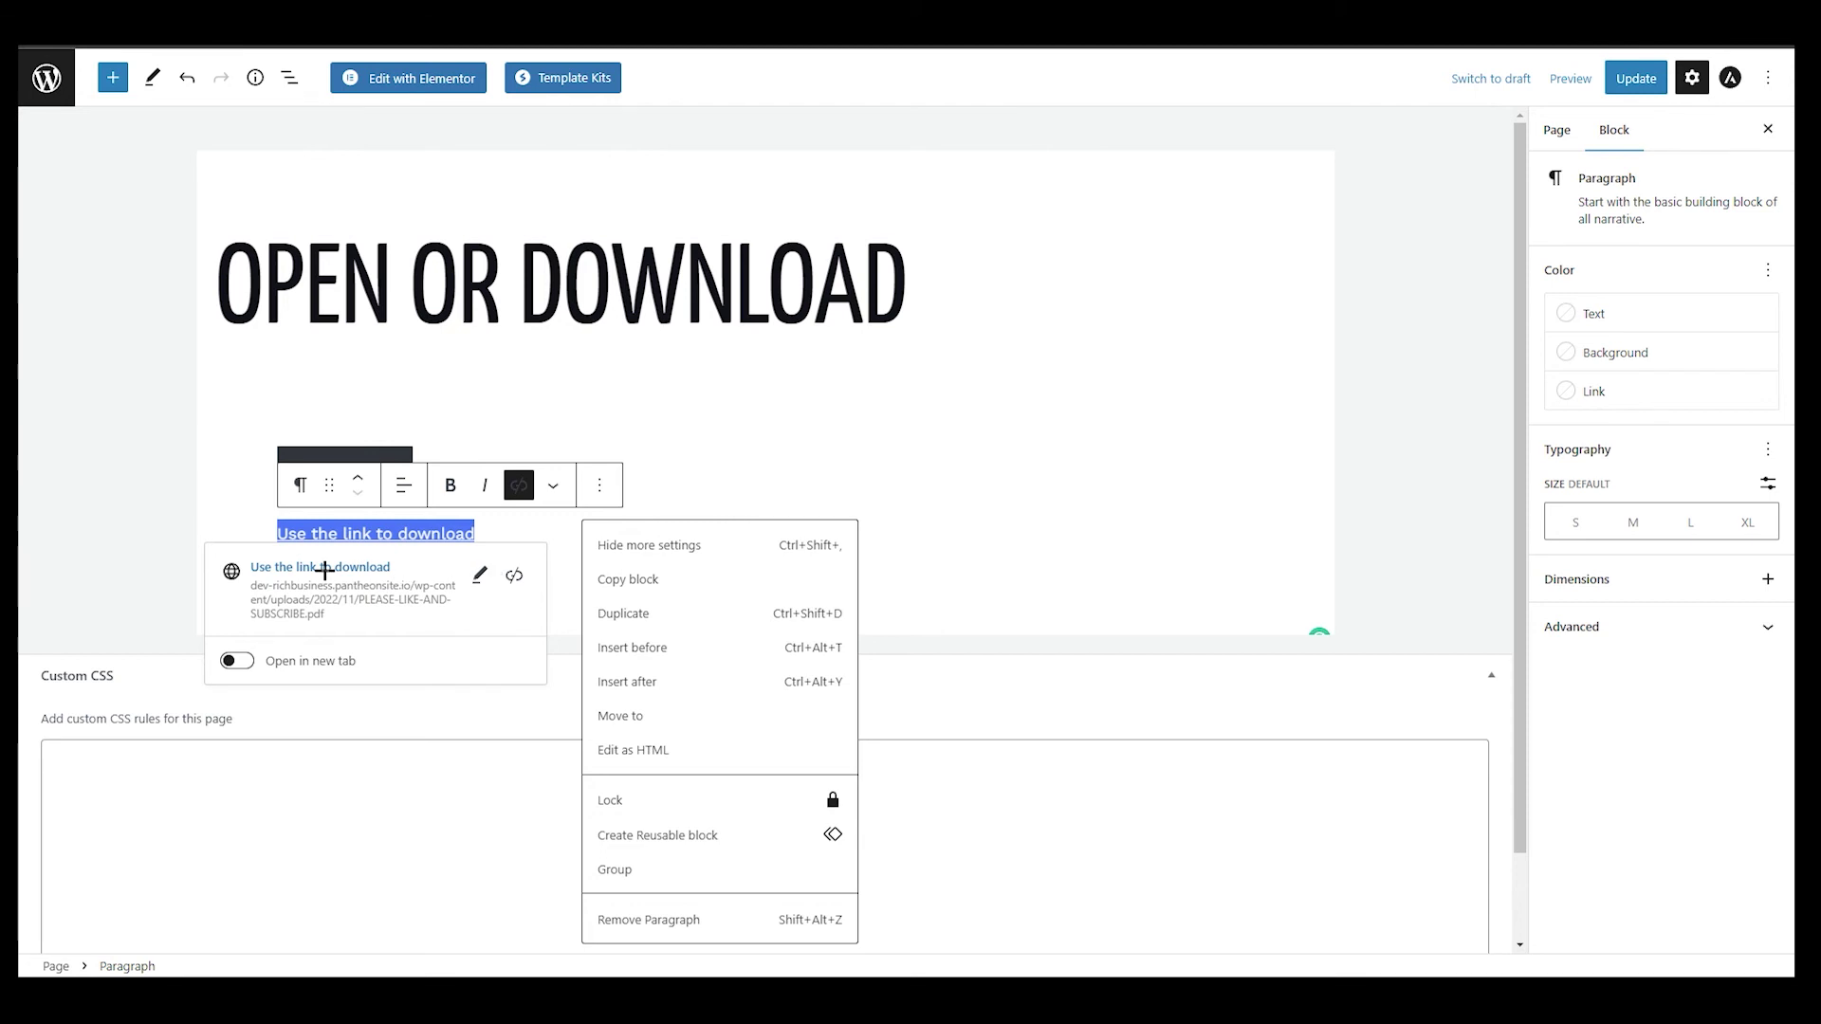
pyautogui.click(477, 575)
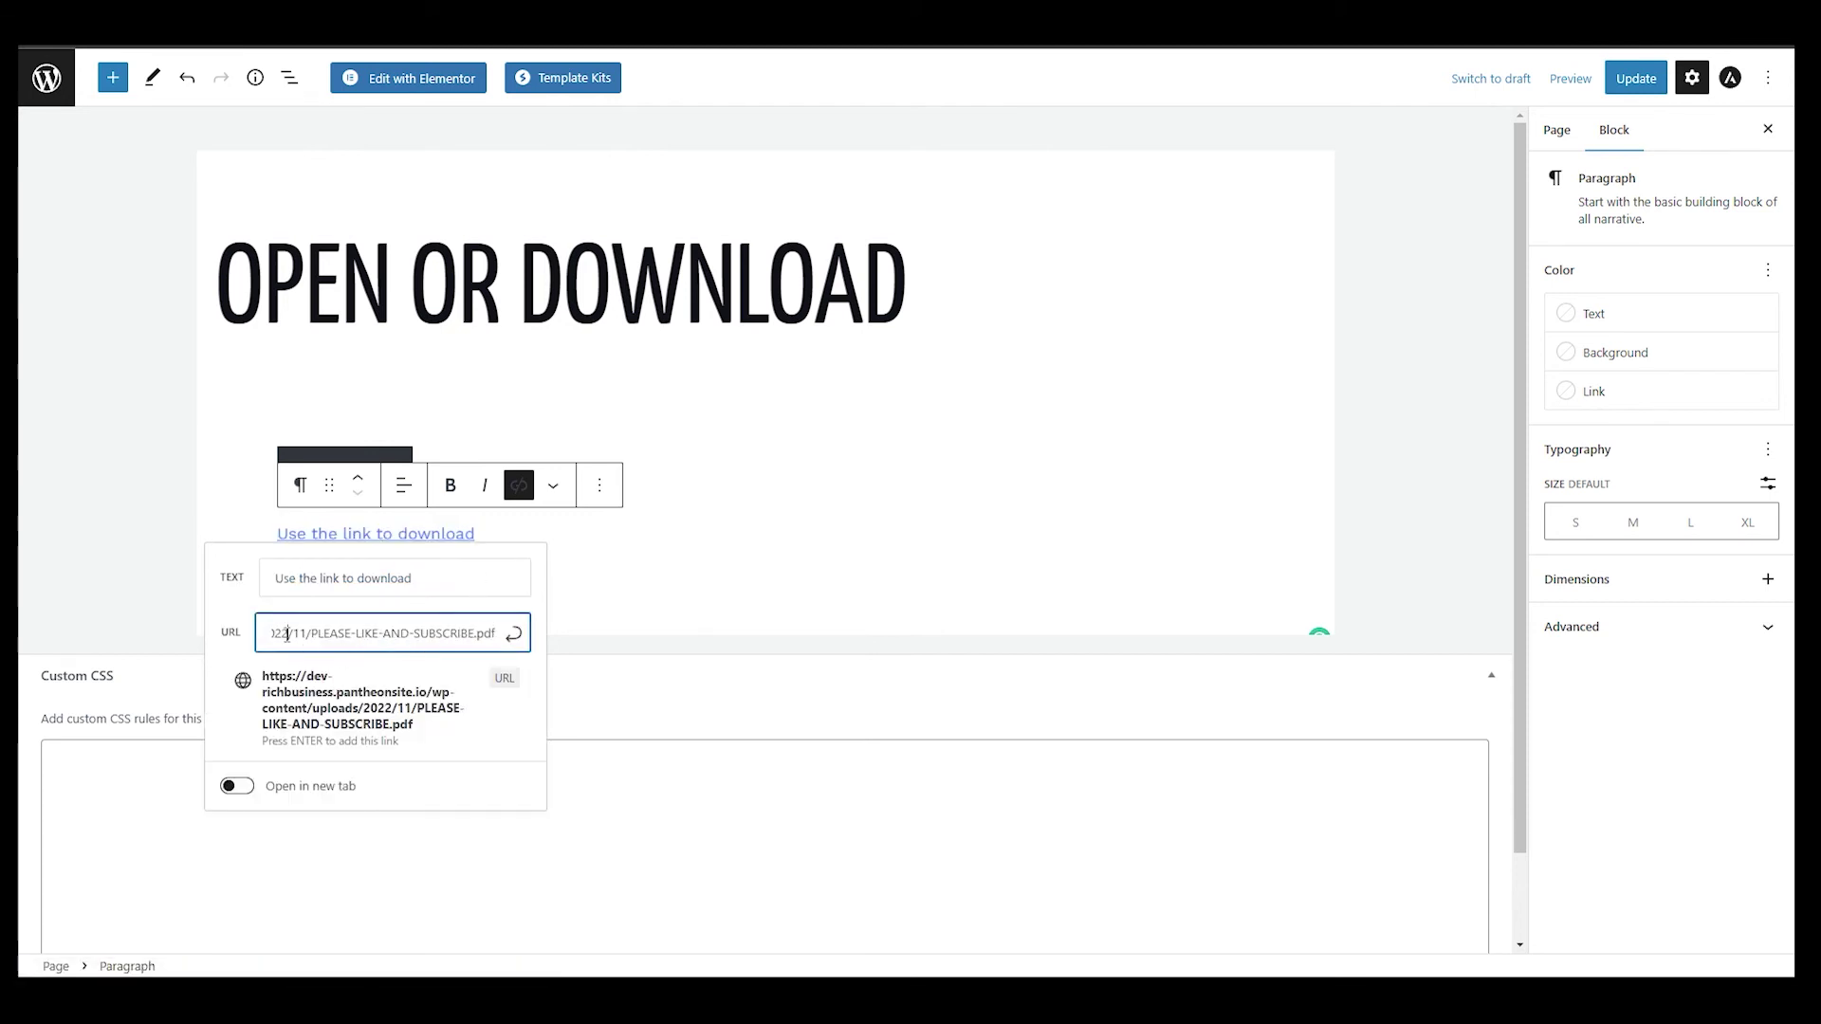
# Step: Delete the site domain so the link becomes /wp-content/uploads/2022/11/PLEASE-LIKE-AND-SUBSCRIBE.pdf
pyautogui.moveTo(369, 637); pyautogui.dragTo(245, 637)
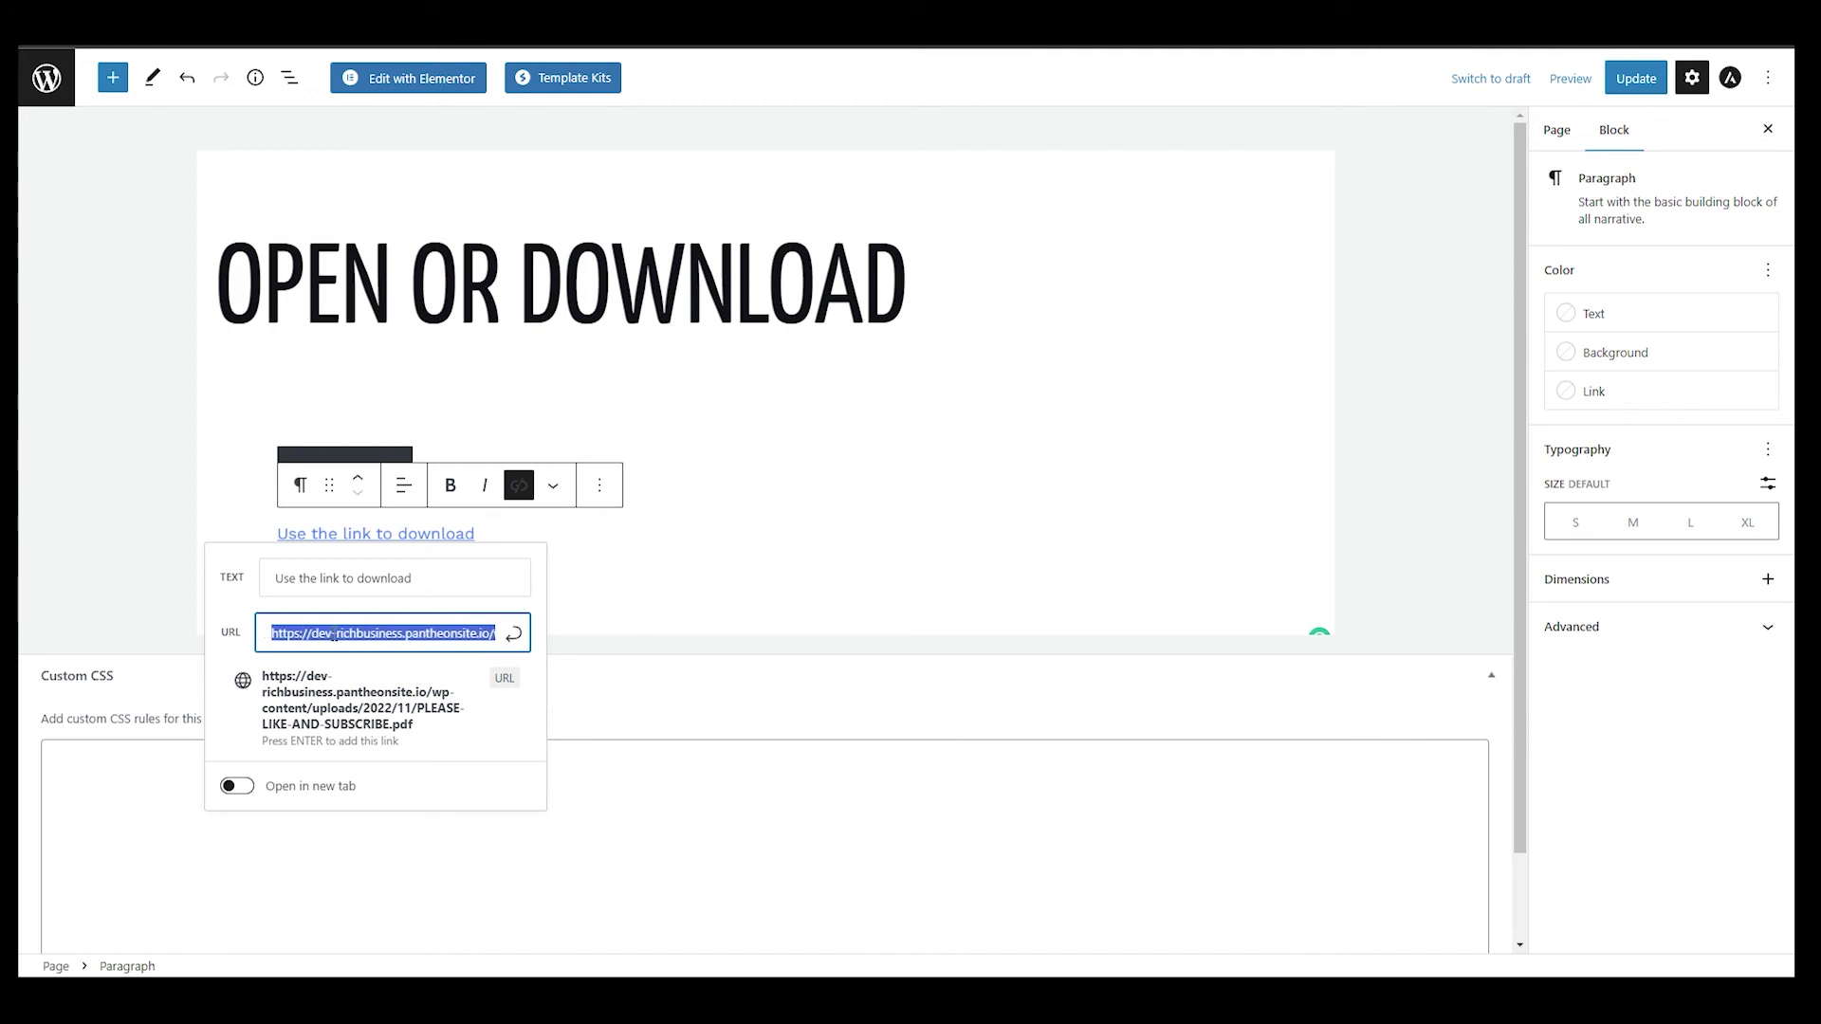
pyautogui.click(333, 634)
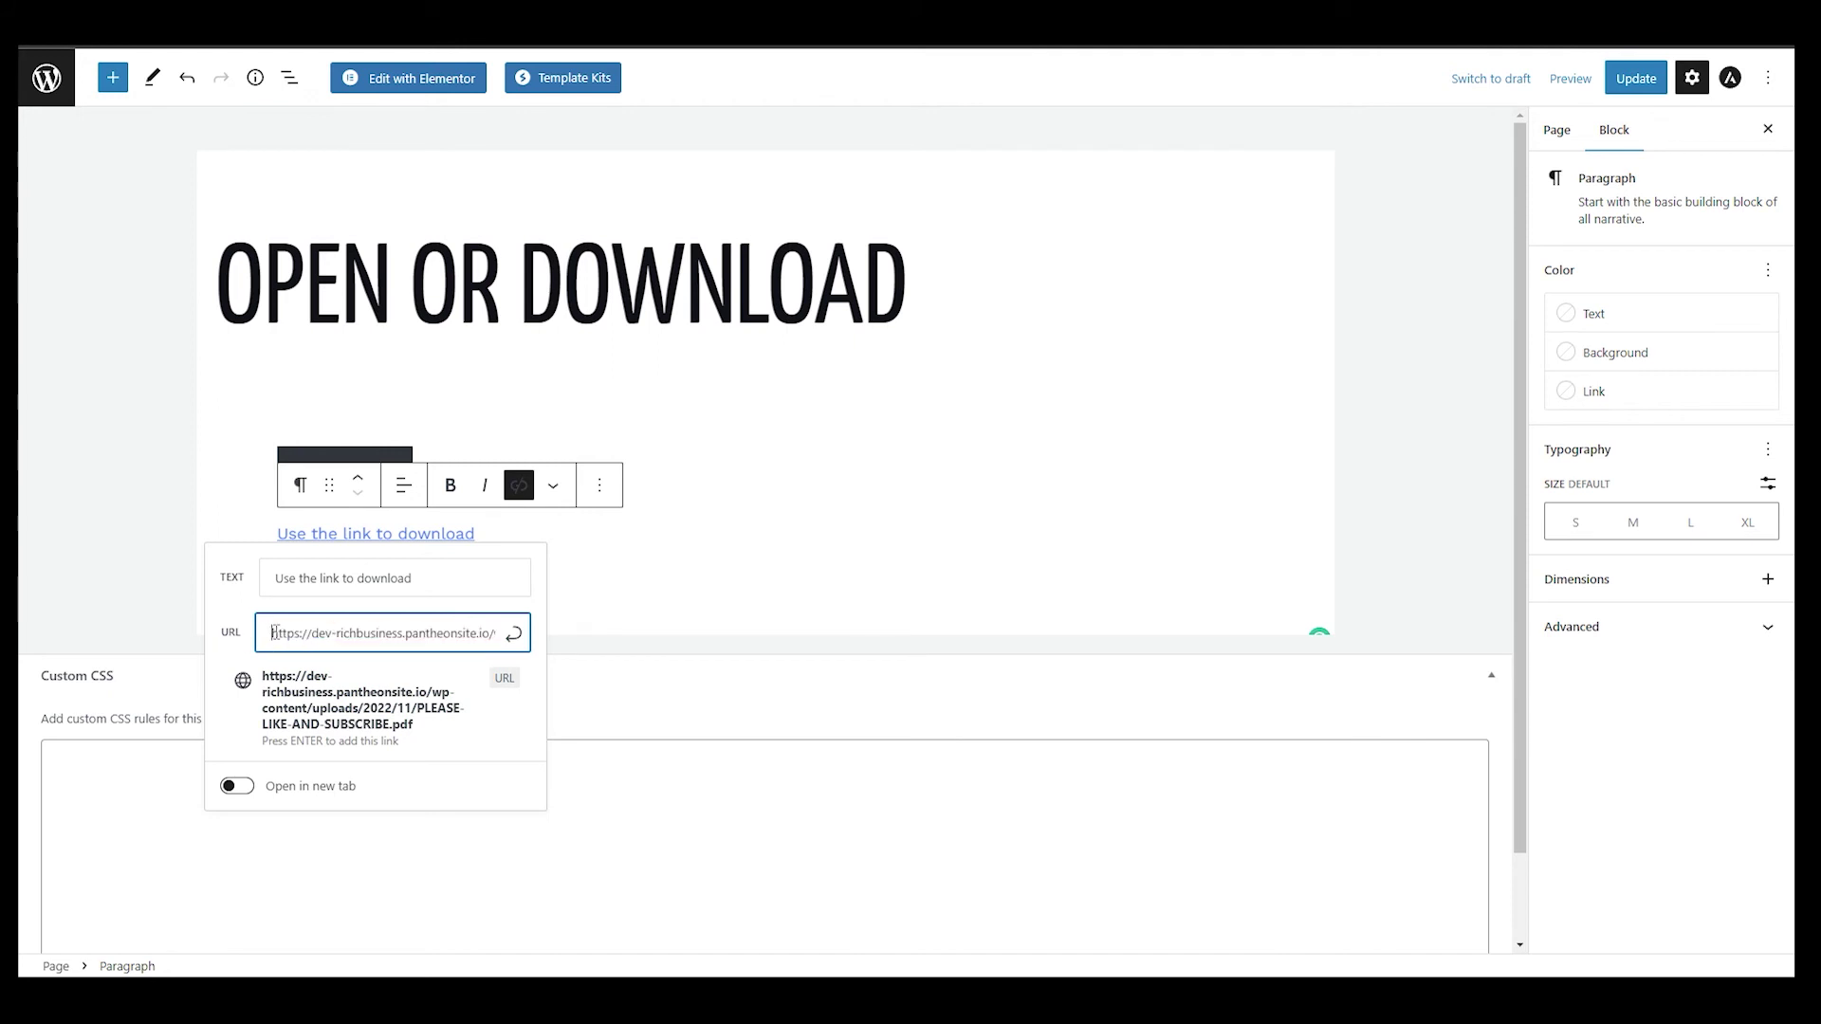
pyautogui.moveTo(272, 632); pyautogui.dragTo(408, 637)
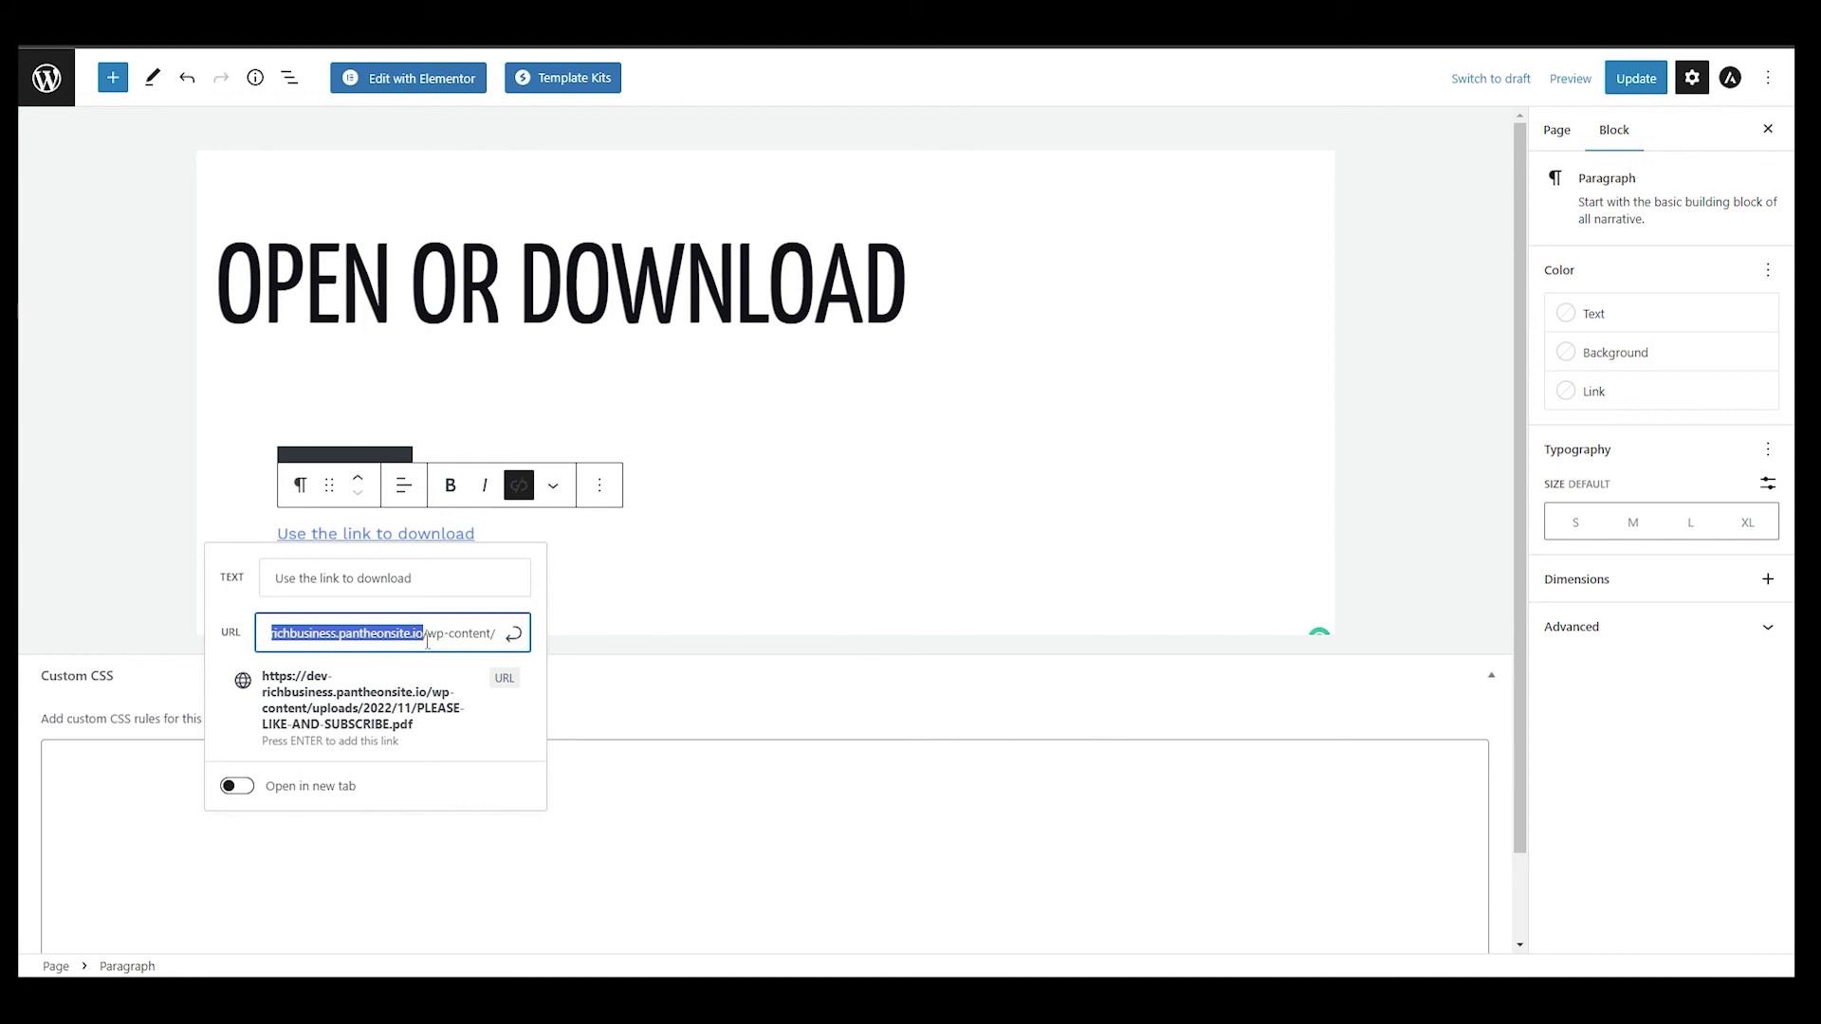
pyautogui.press('BackSpace')
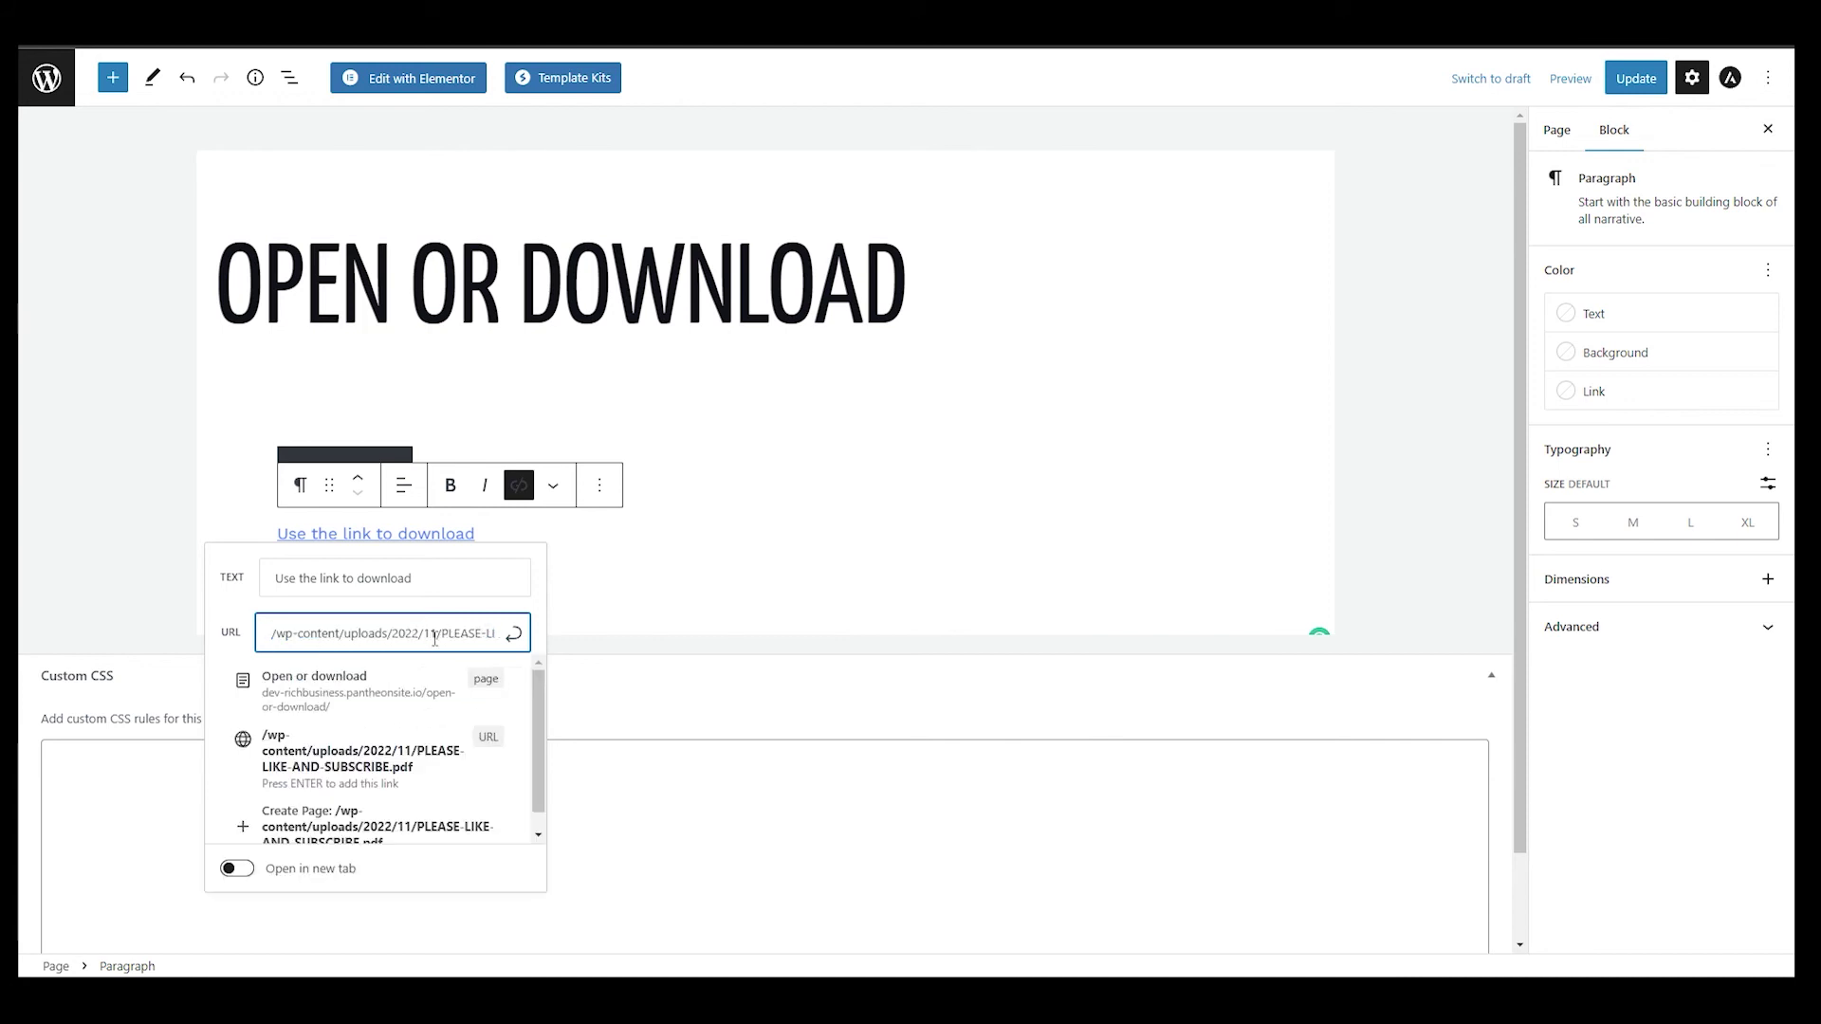
pyautogui.scroll(-1, 408, 740)
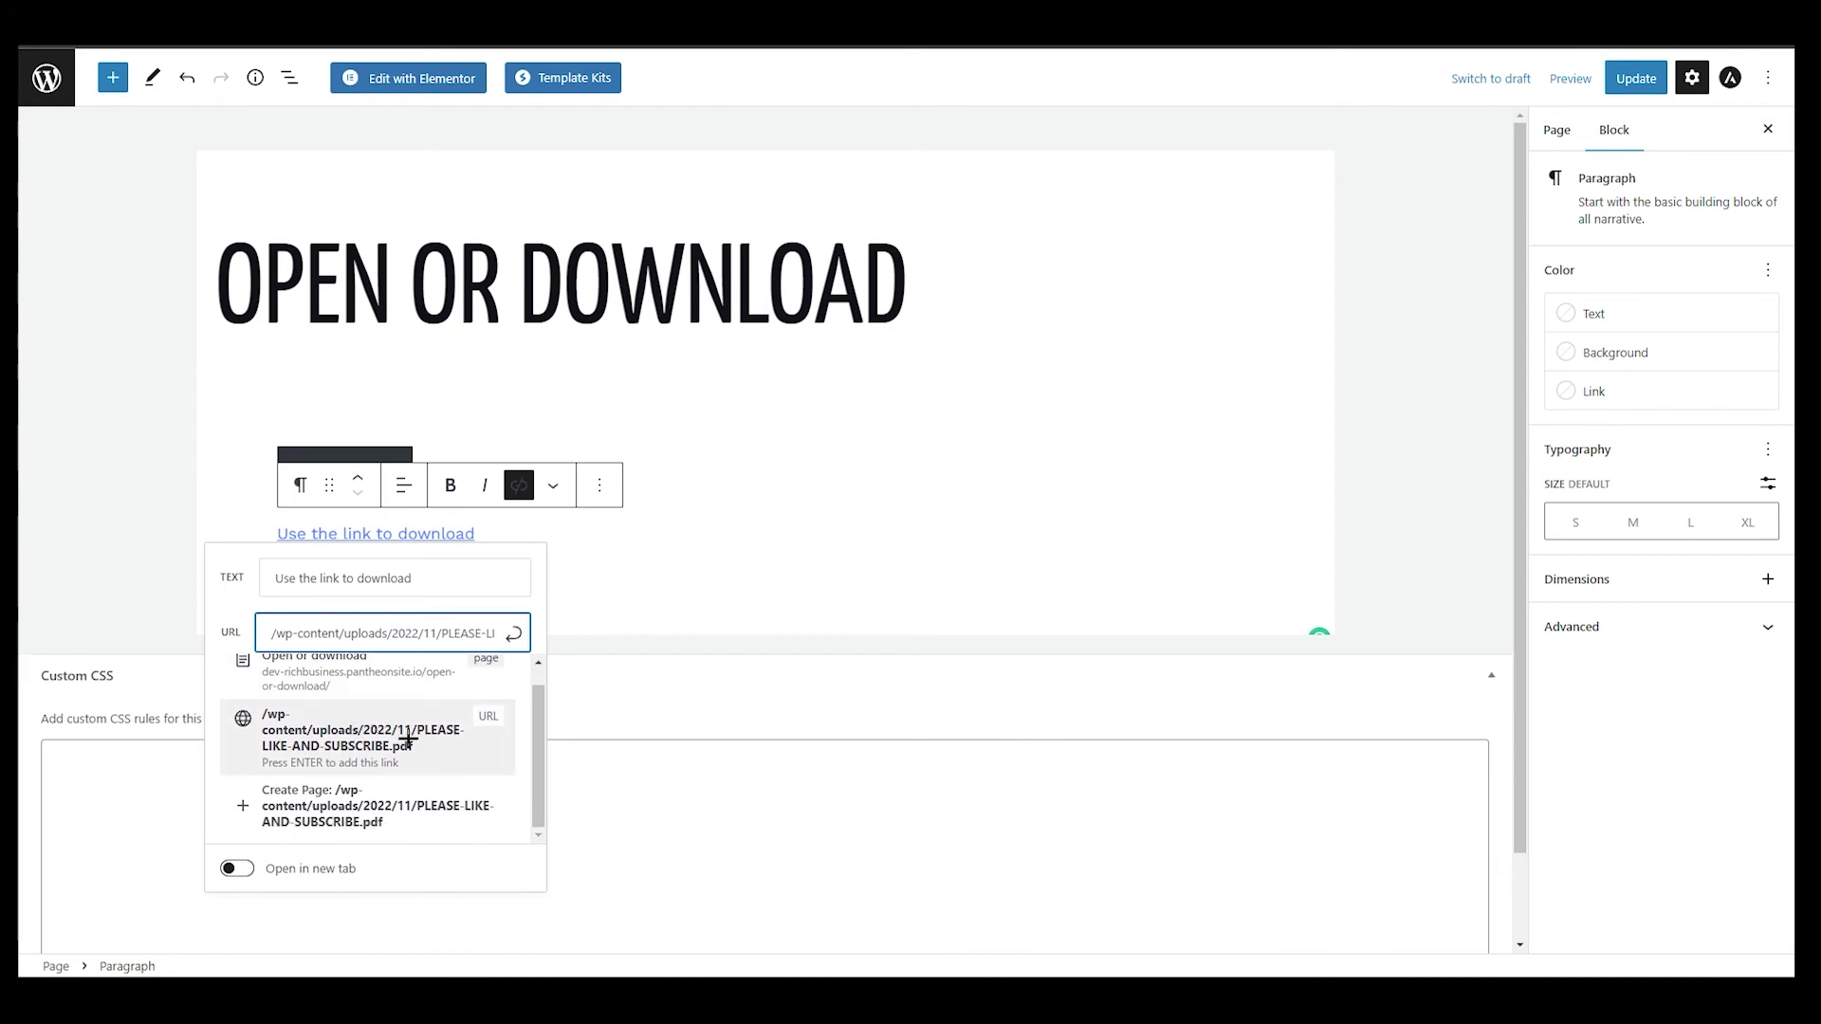
pyautogui.click(516, 632)
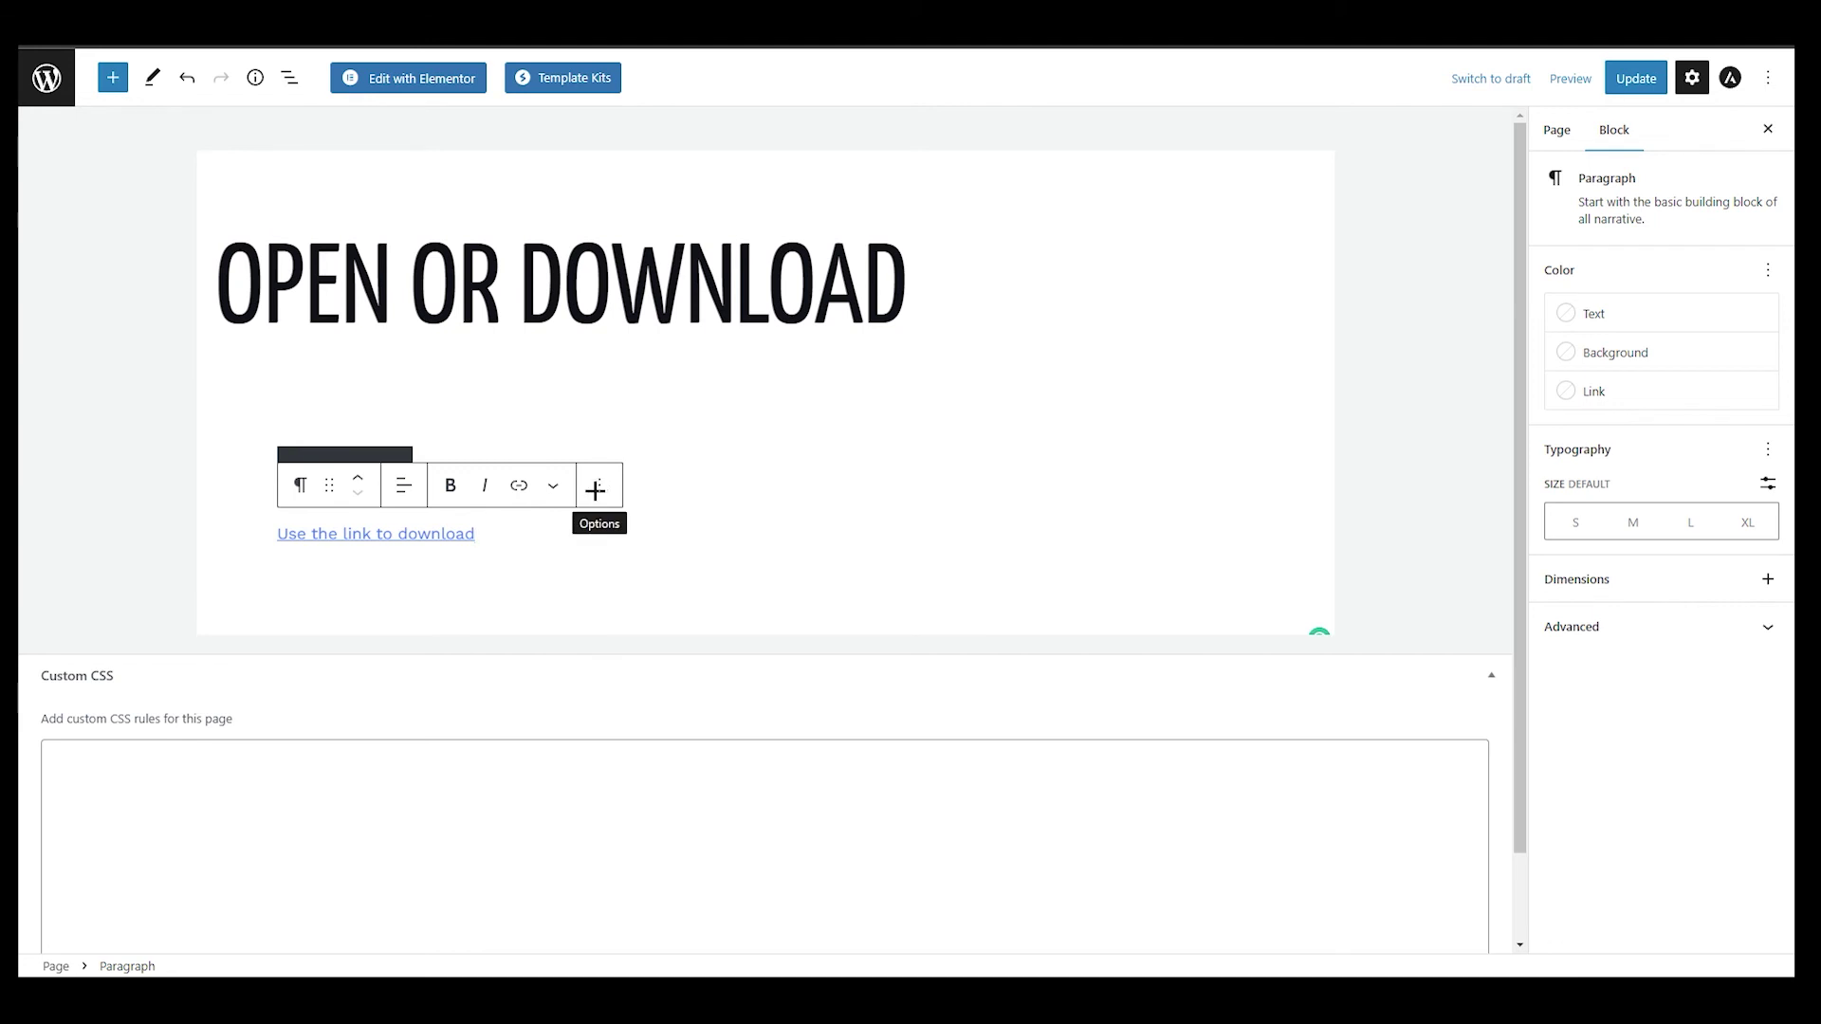
# Step: Switch the paragraph to HTML editing and place the caret right after the link's href value
pyautogui.click(599, 484)
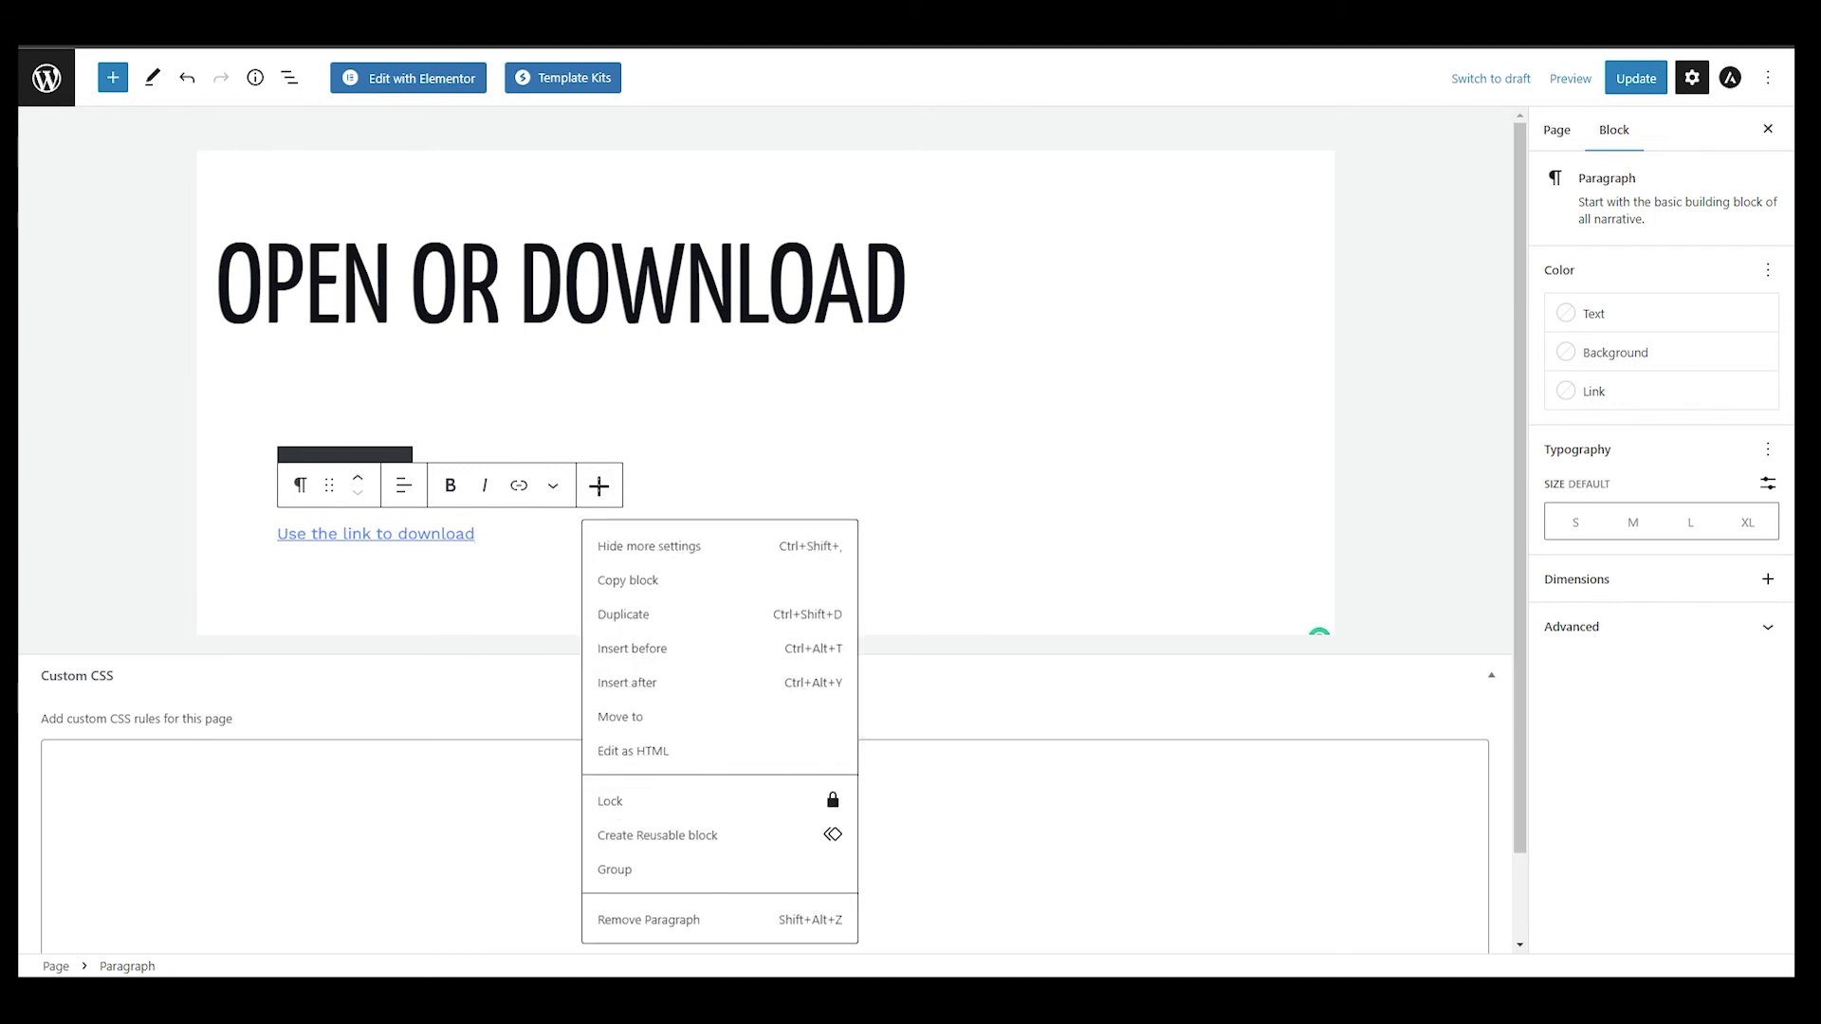
pyautogui.click(629, 751)
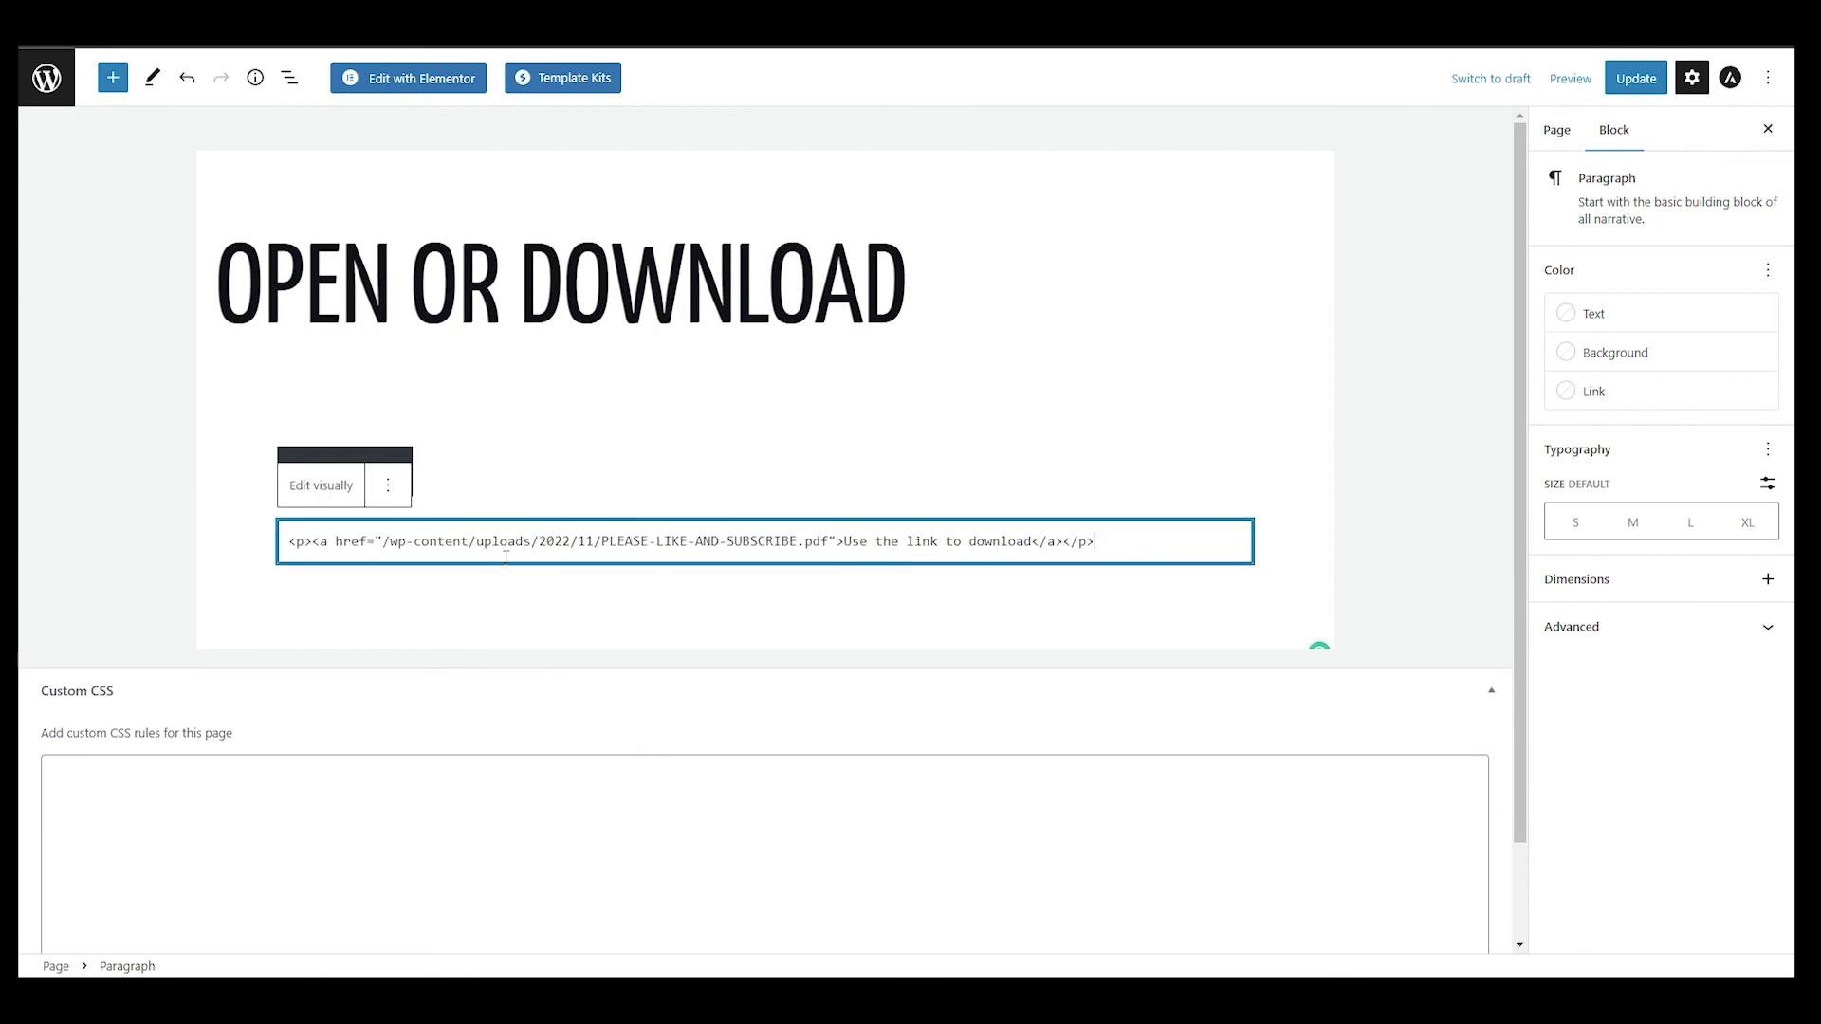
pyautogui.click(380, 552)
pyautogui.moveTo(396, 541)
pyautogui.mouseDown()
pyautogui.moveTo(287, 541)
pyautogui.moveTo(1081, 541)
pyautogui.moveTo(416, 550)
pyautogui.mouseUp()
pyautogui.click(864, 548)
pyautogui.moveTo(832, 541)
pyautogui.mouseDown()
pyautogui.moveTo(323, 542)
pyautogui.moveTo(838, 542)
pyautogui.mouseUp()
pyautogui.click(890, 562)
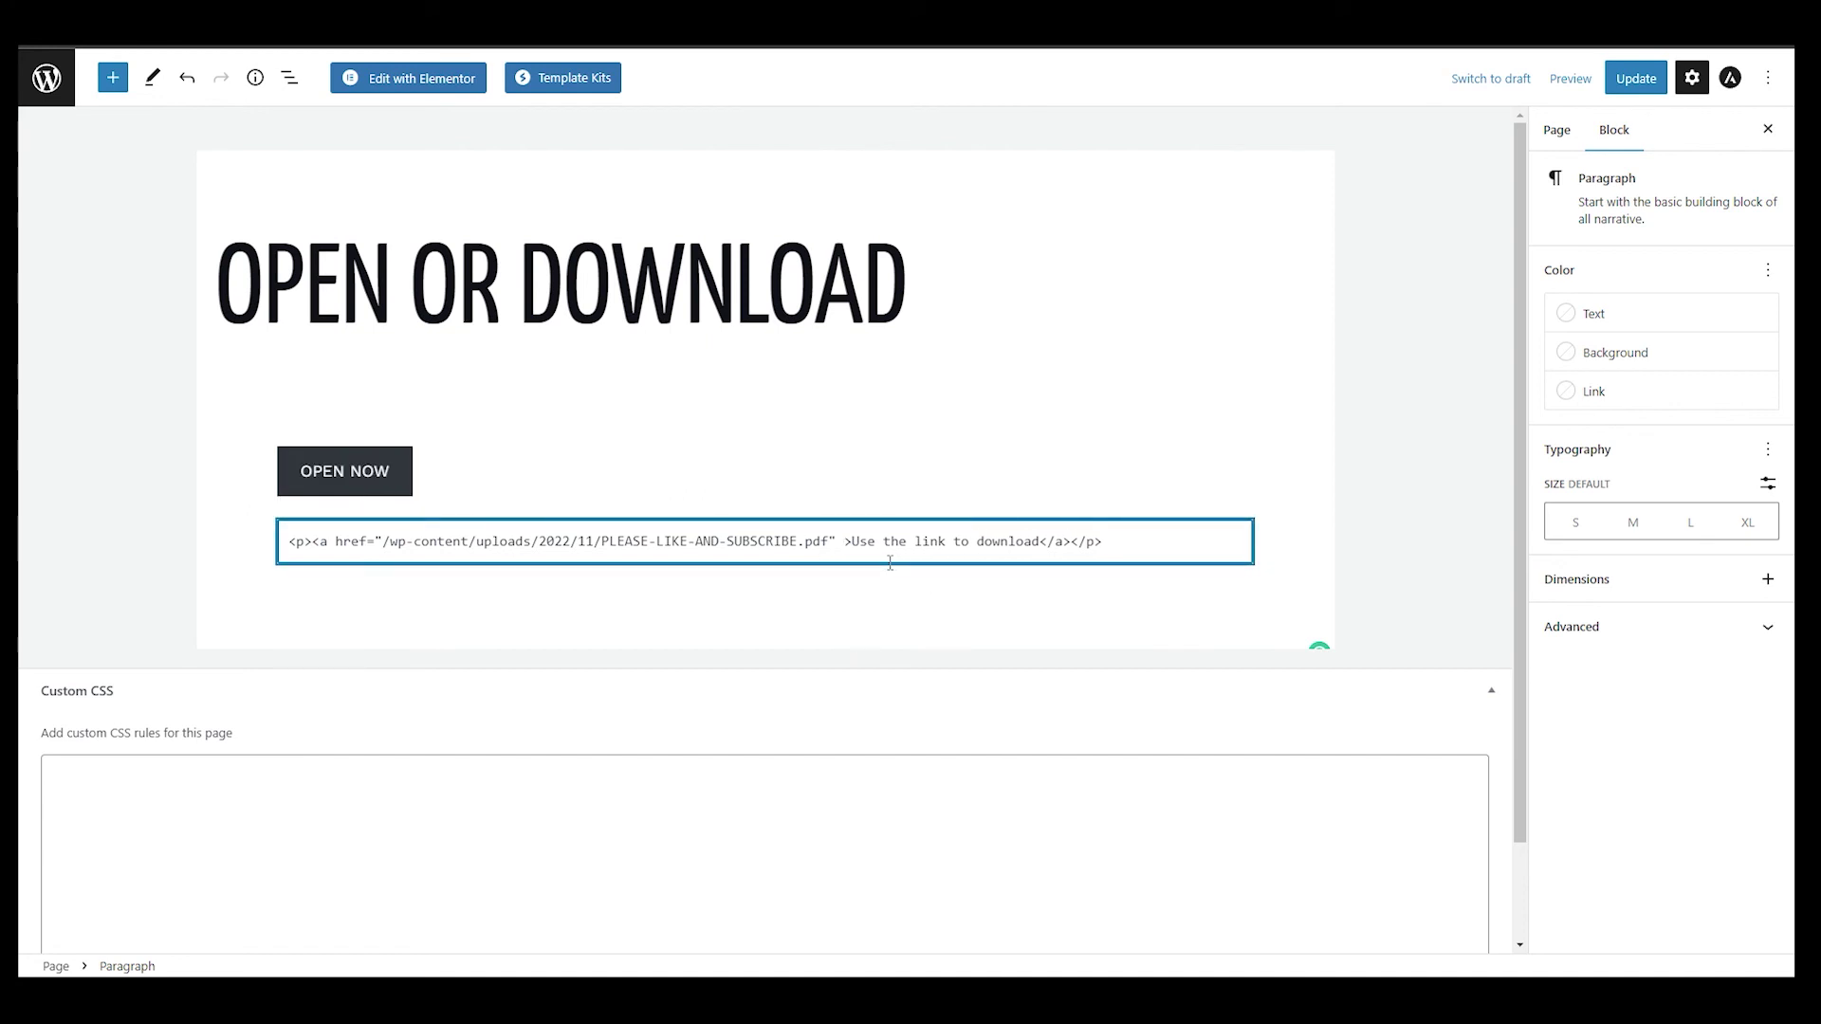
# Step: Add download="PLEASE-LIKE-AND-SUBSCRIBE.pdf" to the link, then return the paragraph to visual editing
pyautogui.write('downlao')
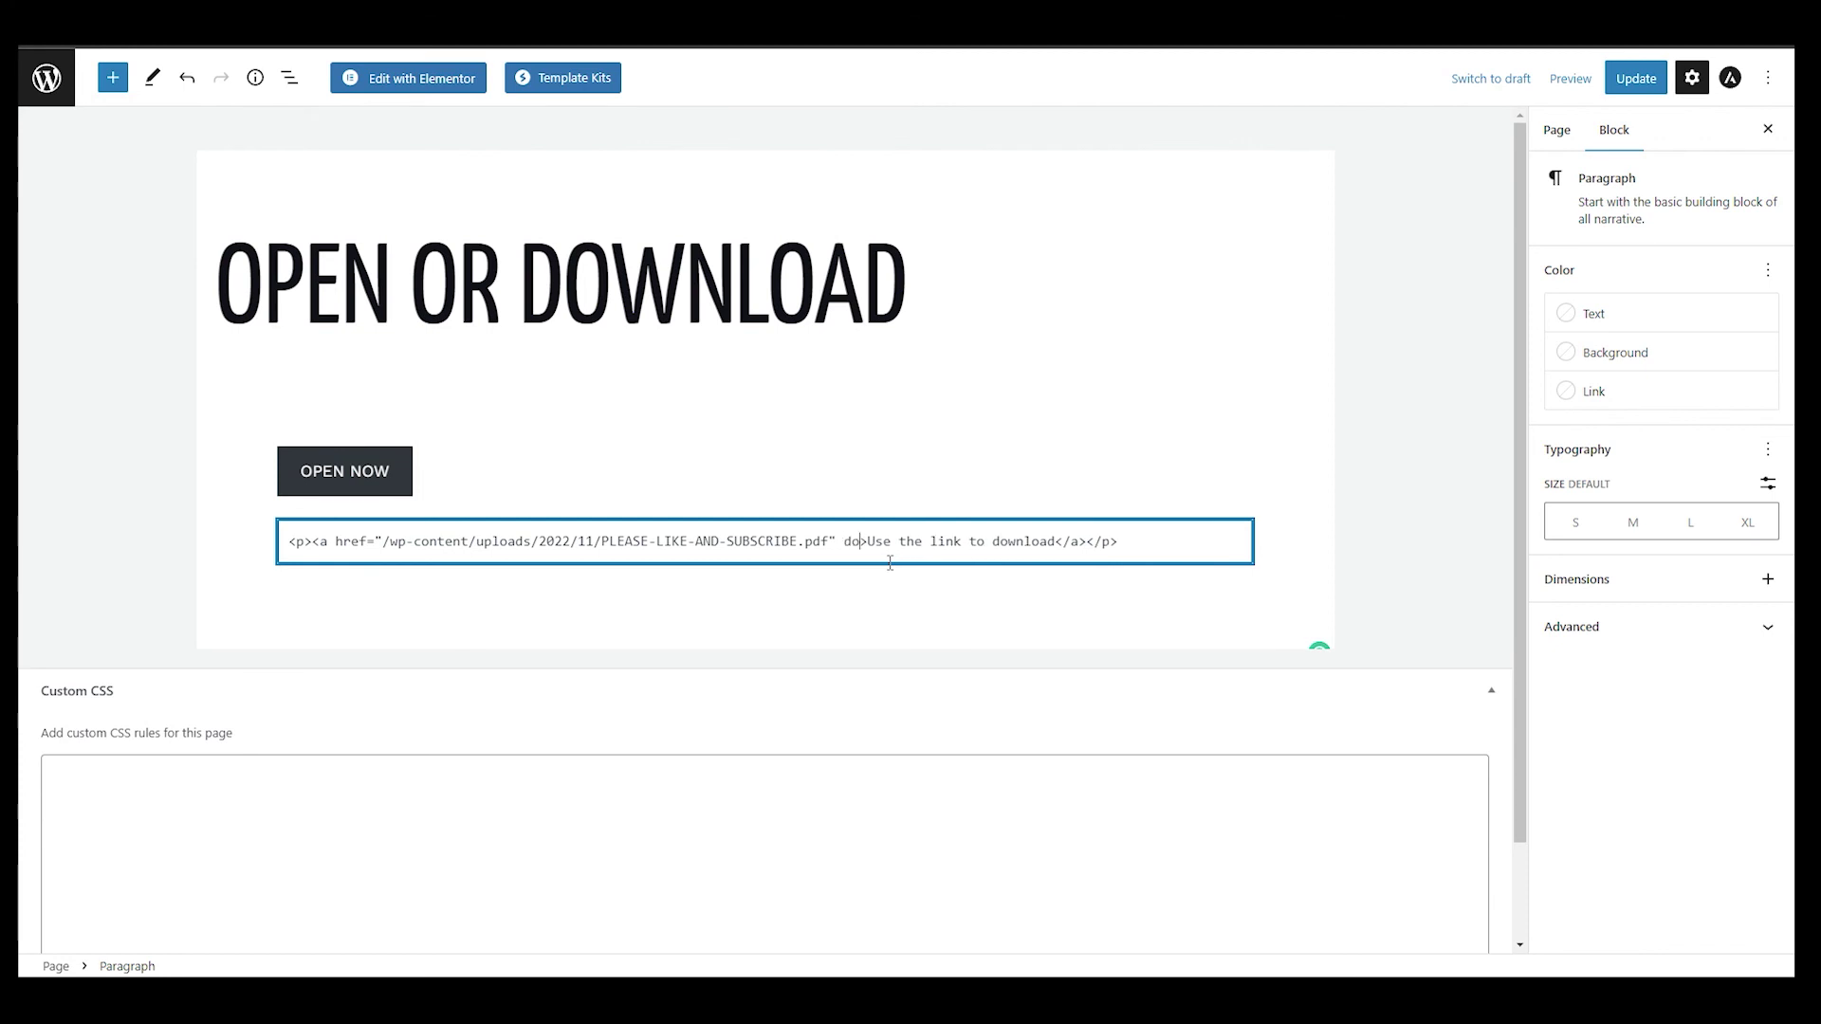
pyautogui.press('BackSpace')
pyautogui.press('BackSpace')
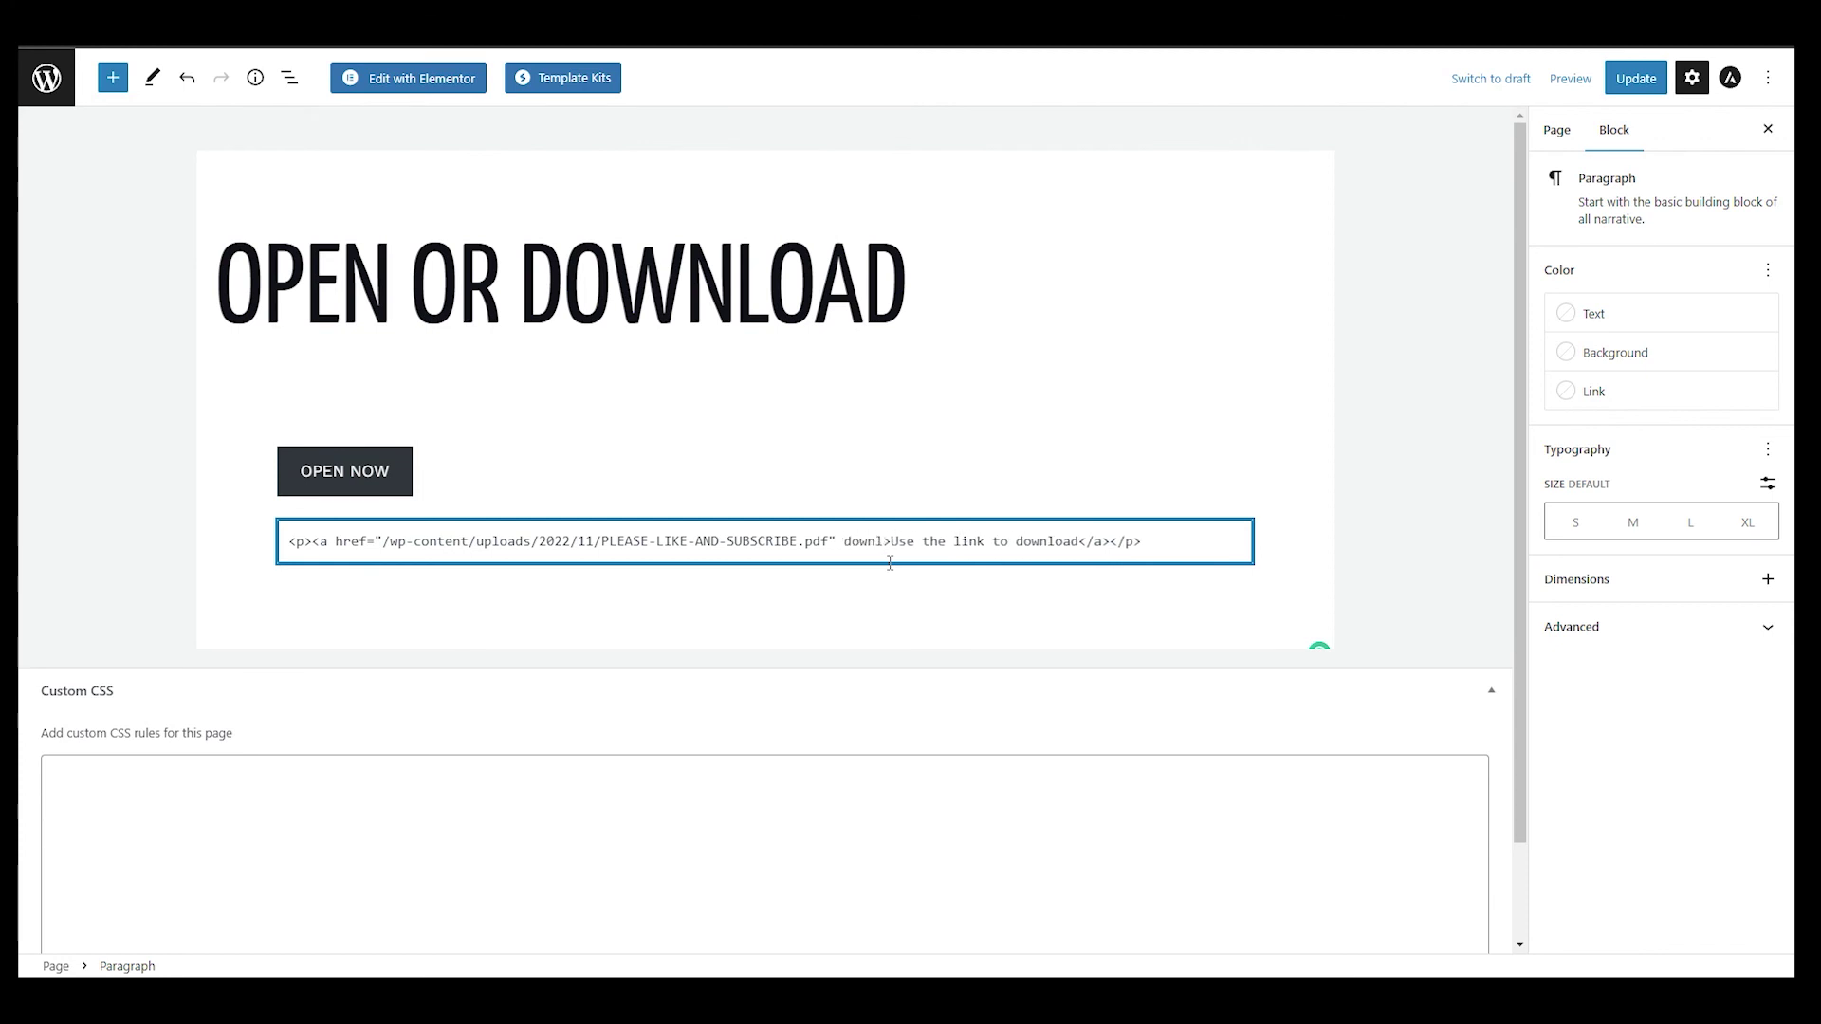
pyautogui.write('oad=')
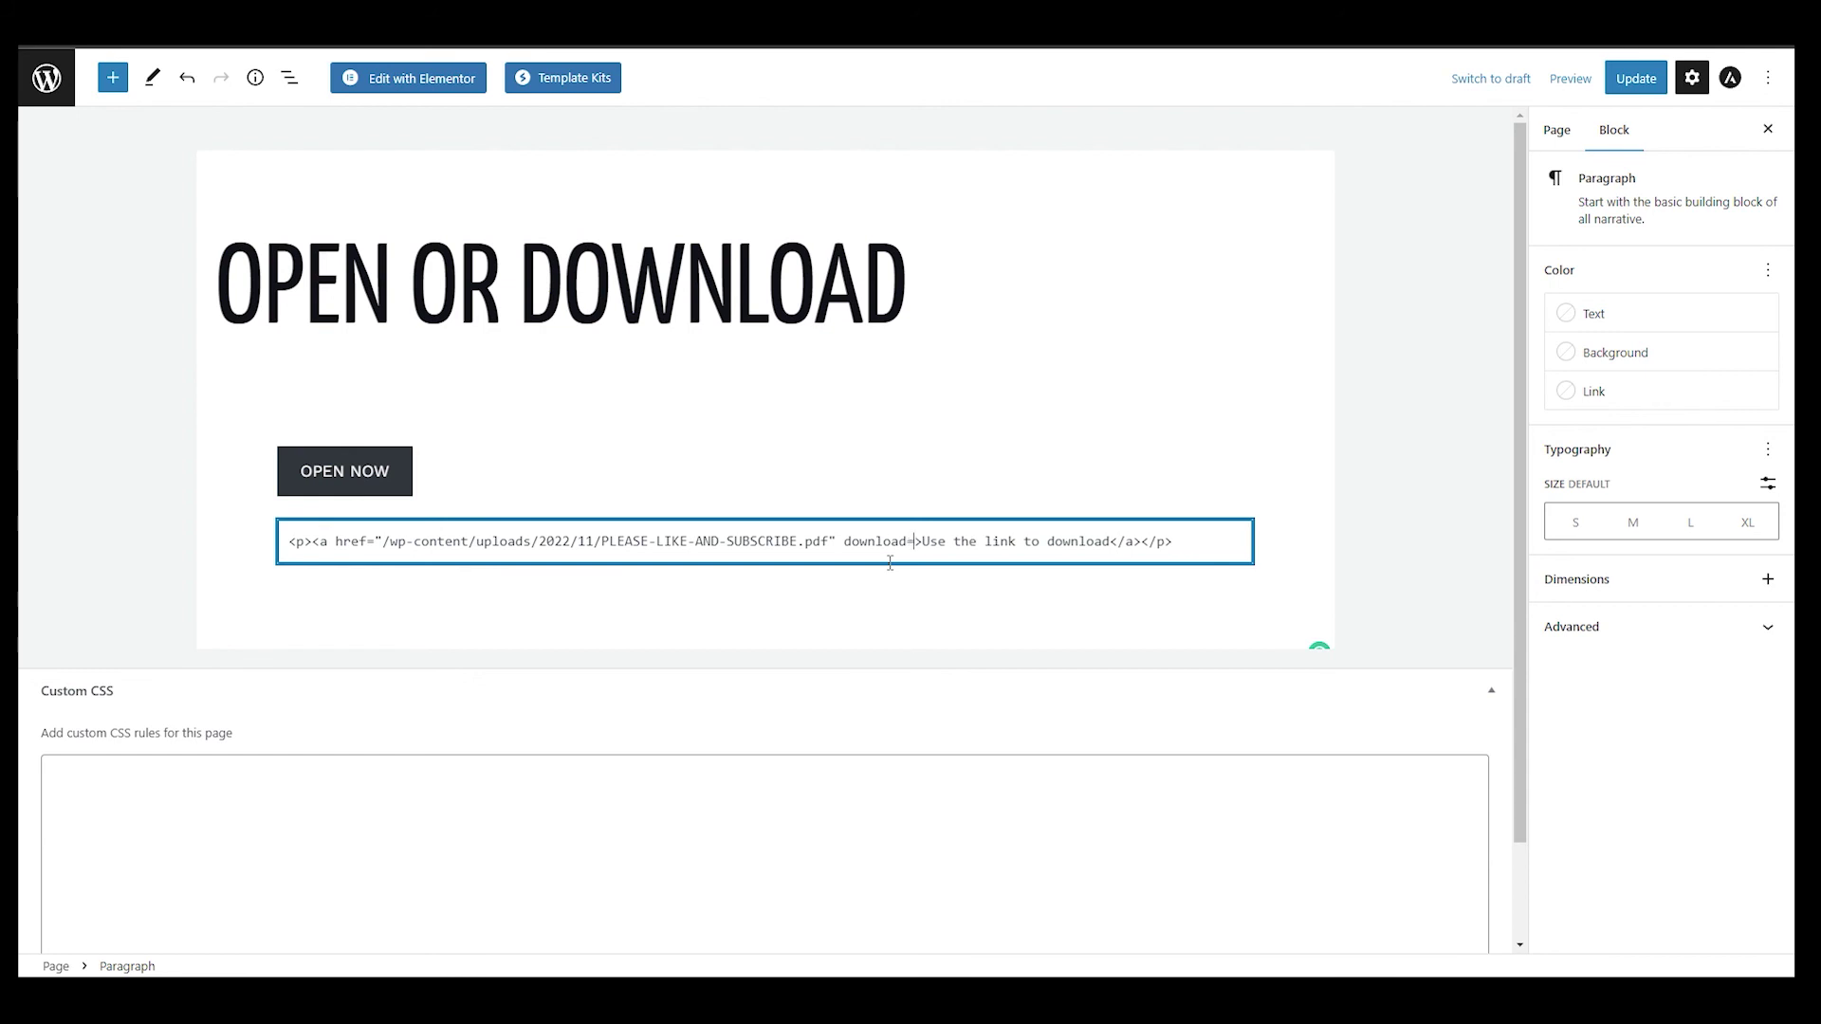
pyautogui.write('"')
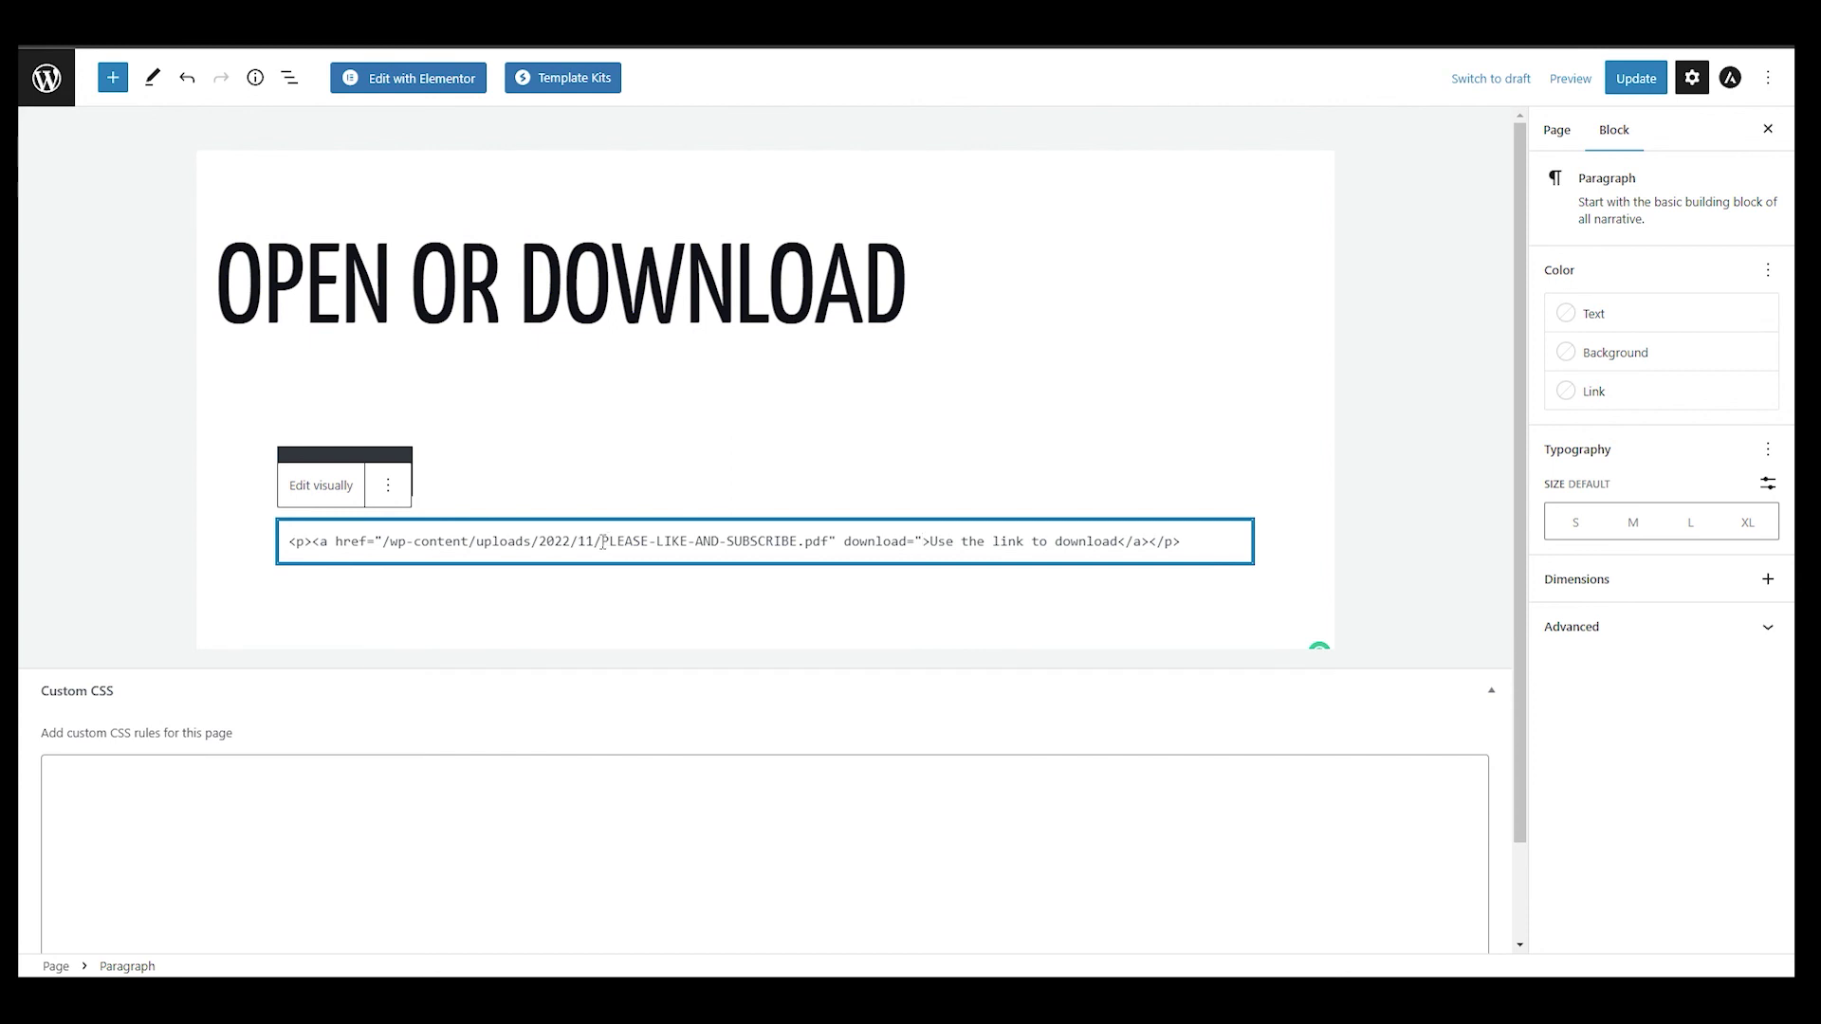
pyautogui.moveTo(603, 542); pyautogui.dragTo(834, 539)
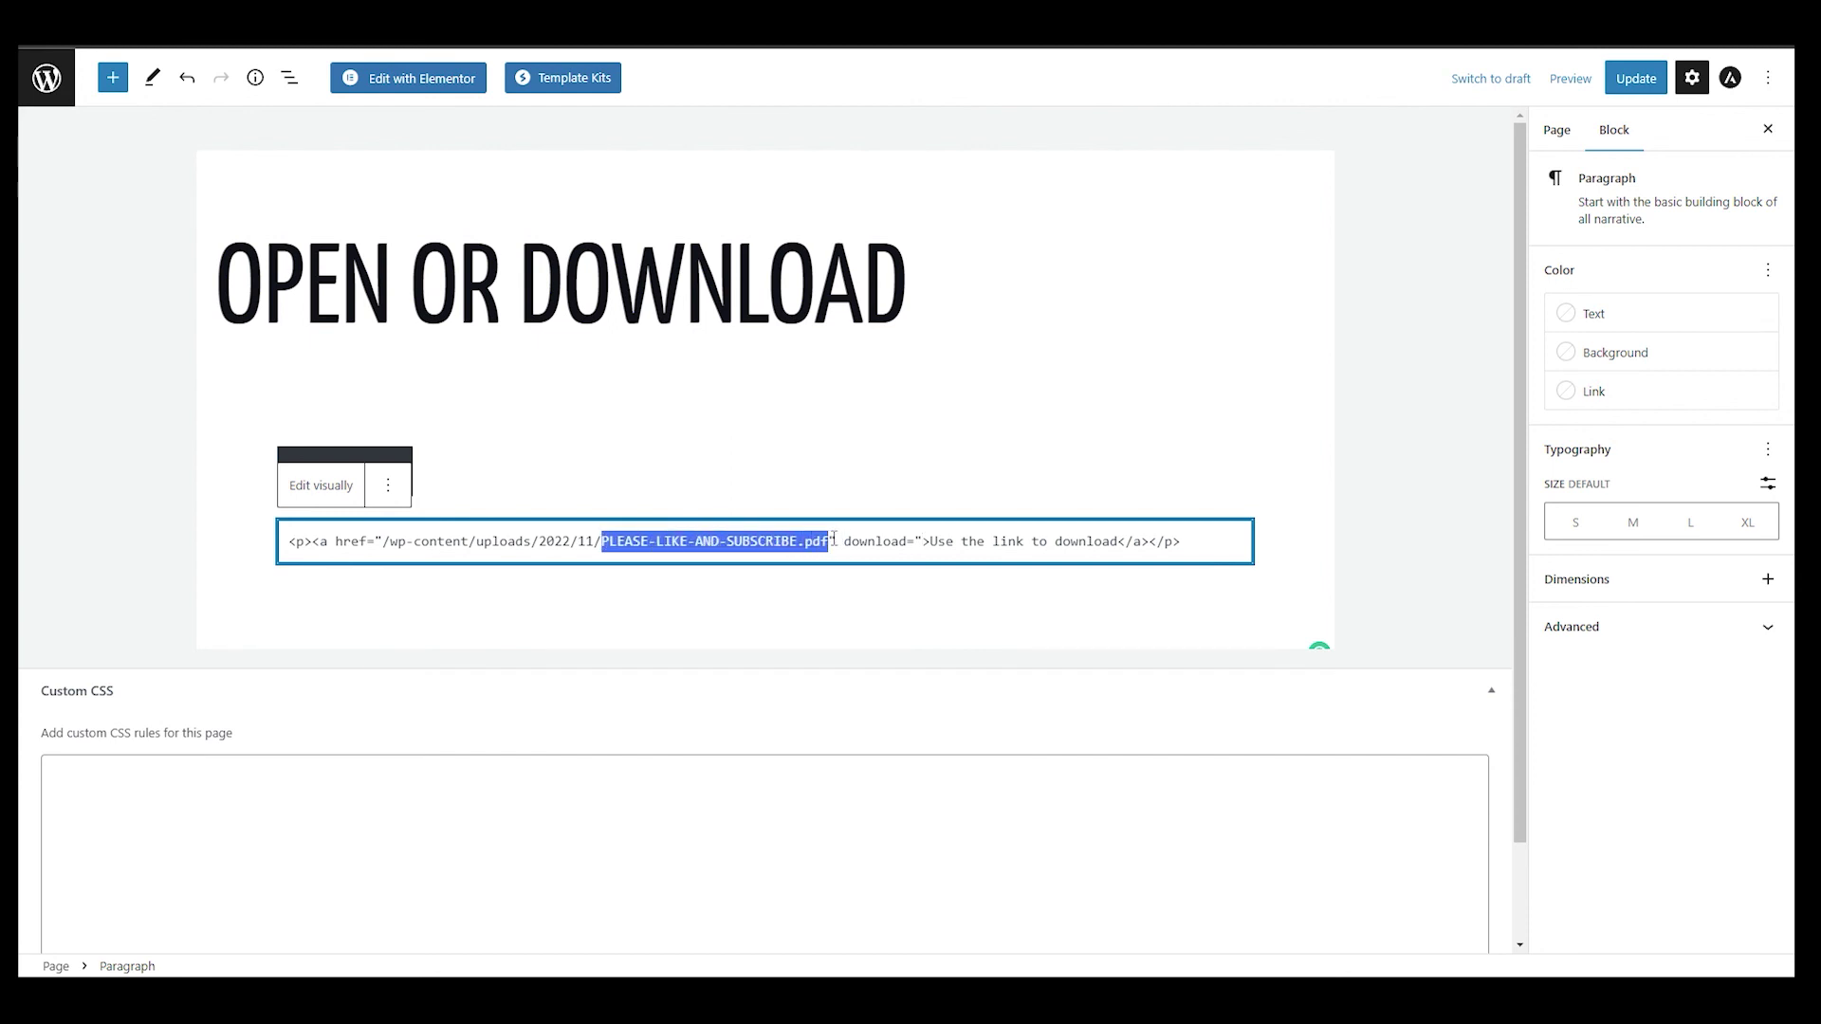
pyautogui.rightClick(833, 538)
pyautogui.click(911, 477)
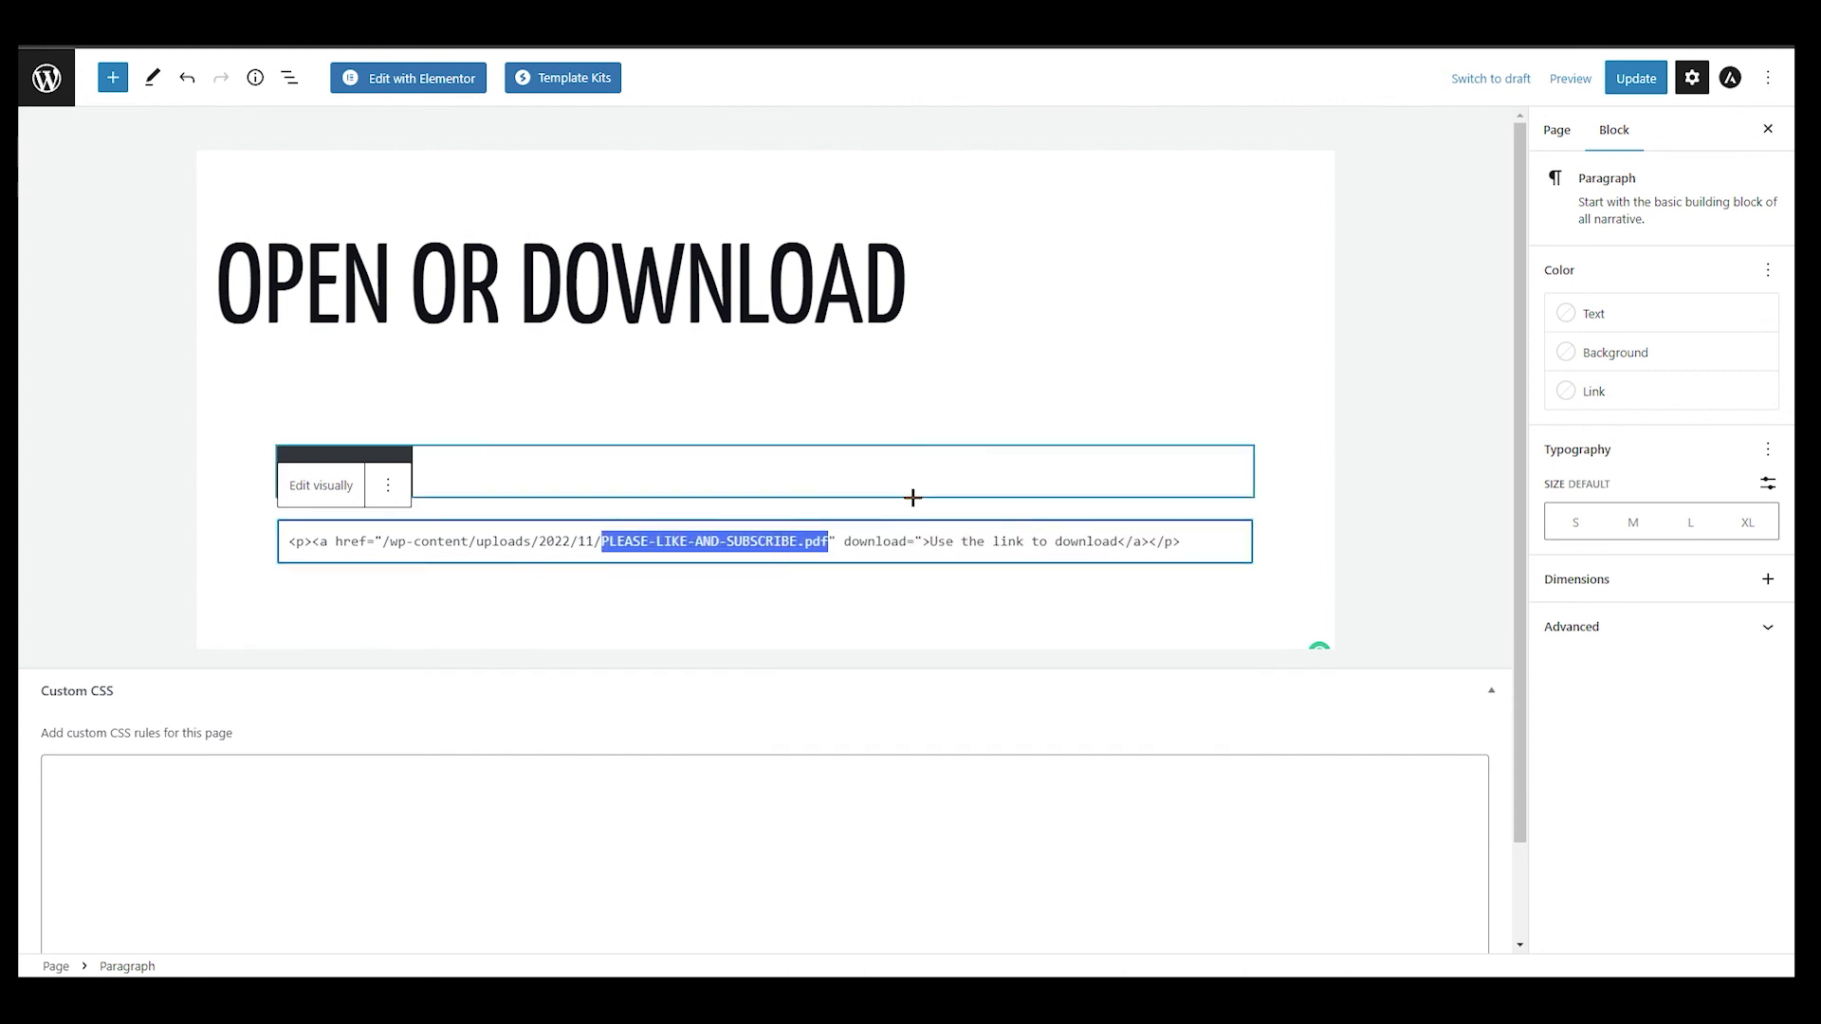
pyautogui.click(926, 541)
pyautogui.hotkey('ctrl', 'v')
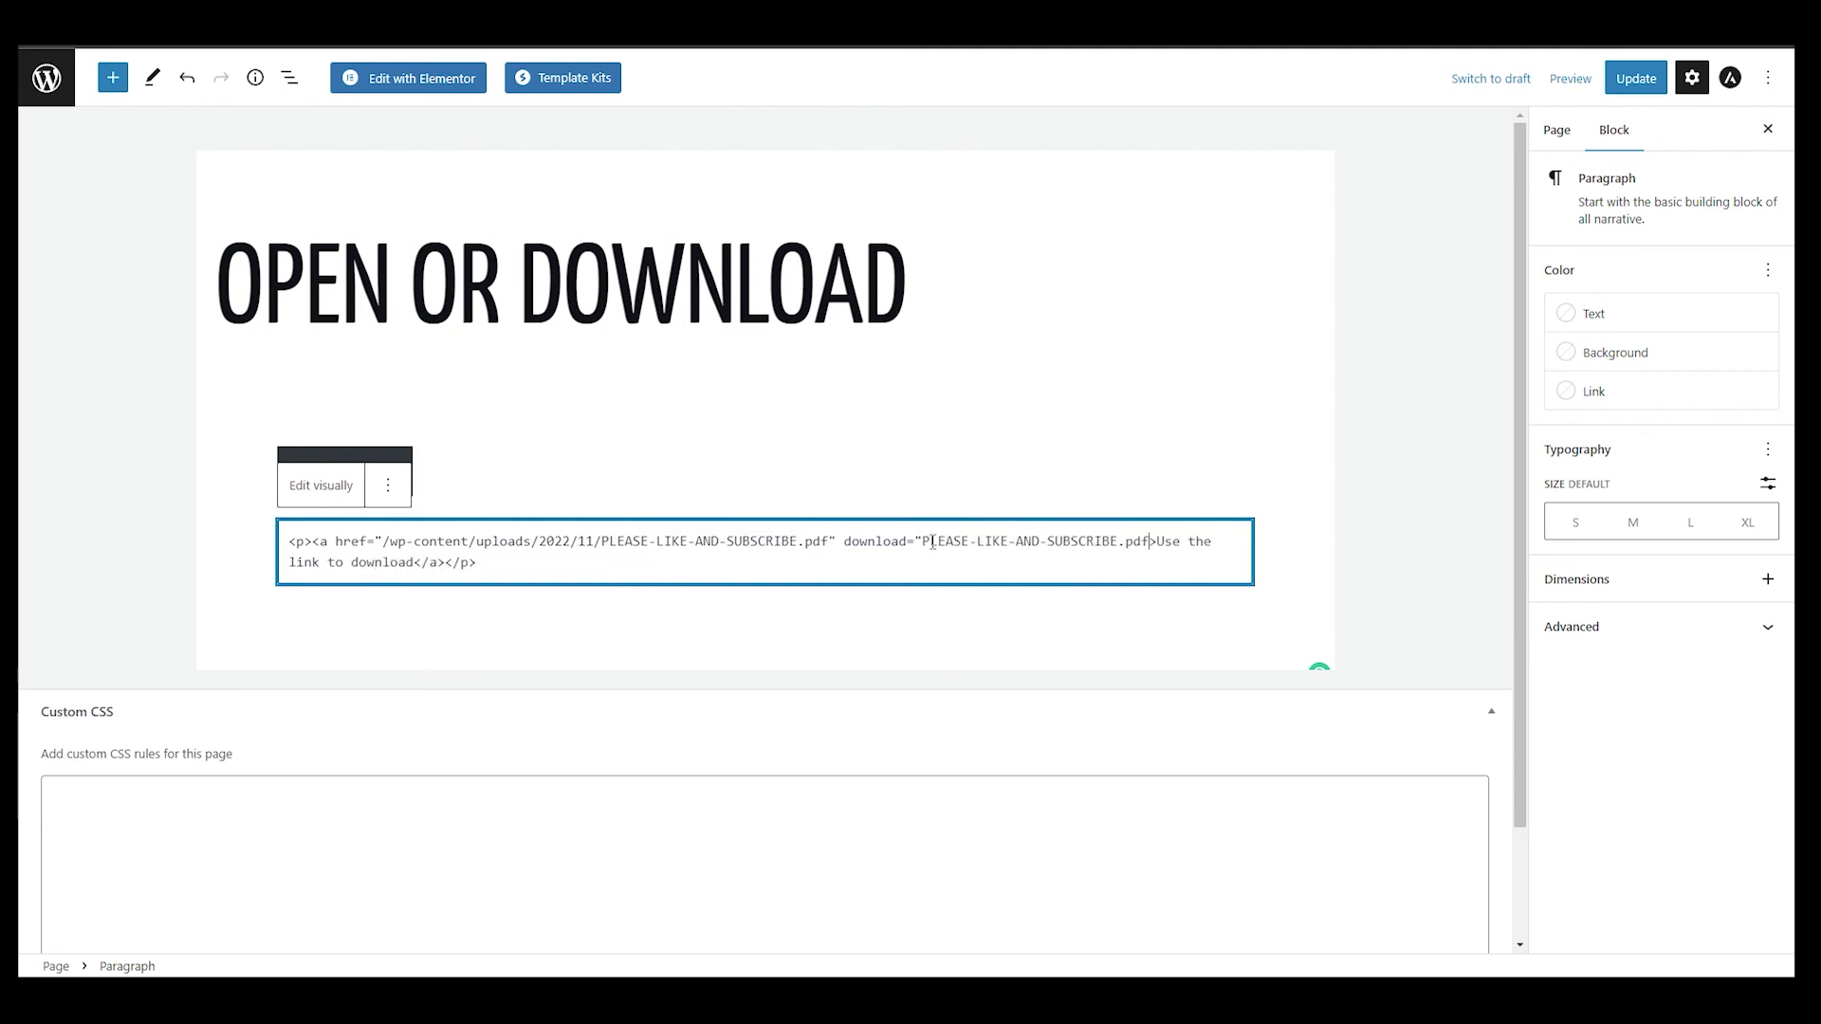
pyautogui.write('"')
pyautogui.click(348, 488)
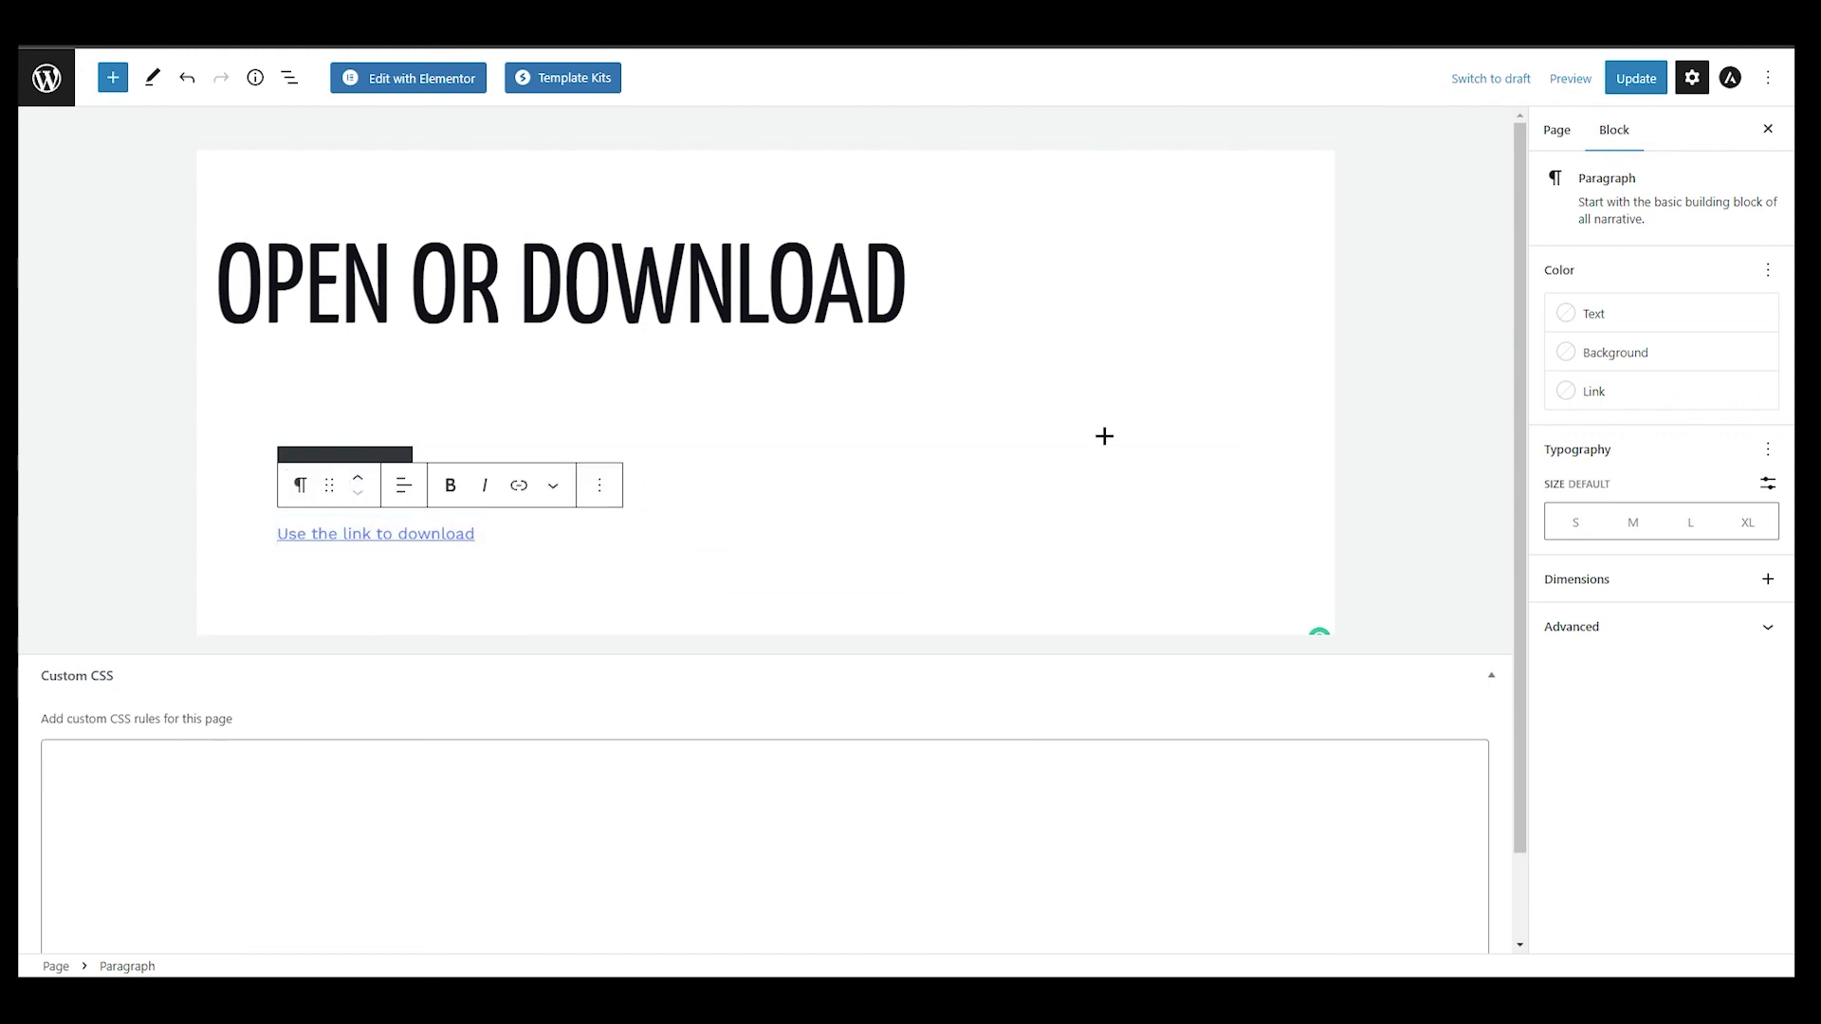
# Step: Update the page, then test 'Use the link to download' live and open the downloaded PDF
pyautogui.click(1635, 78)
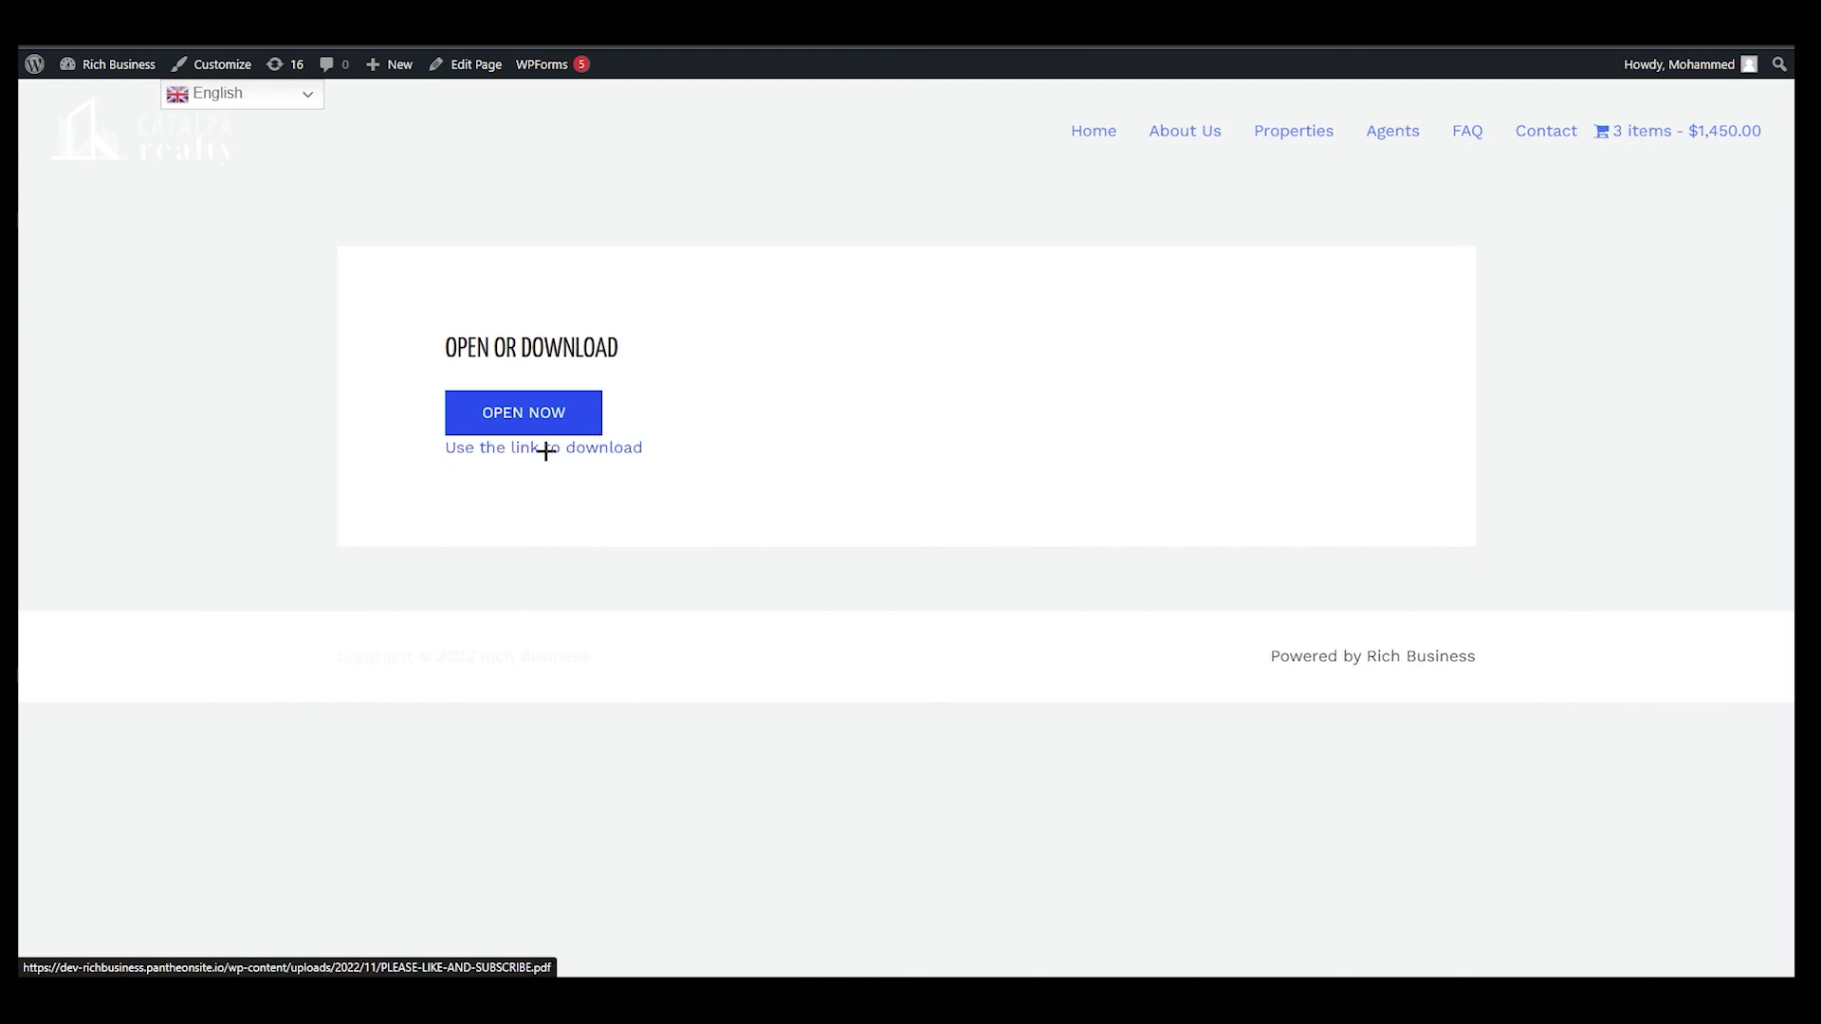
pyautogui.click(528, 447)
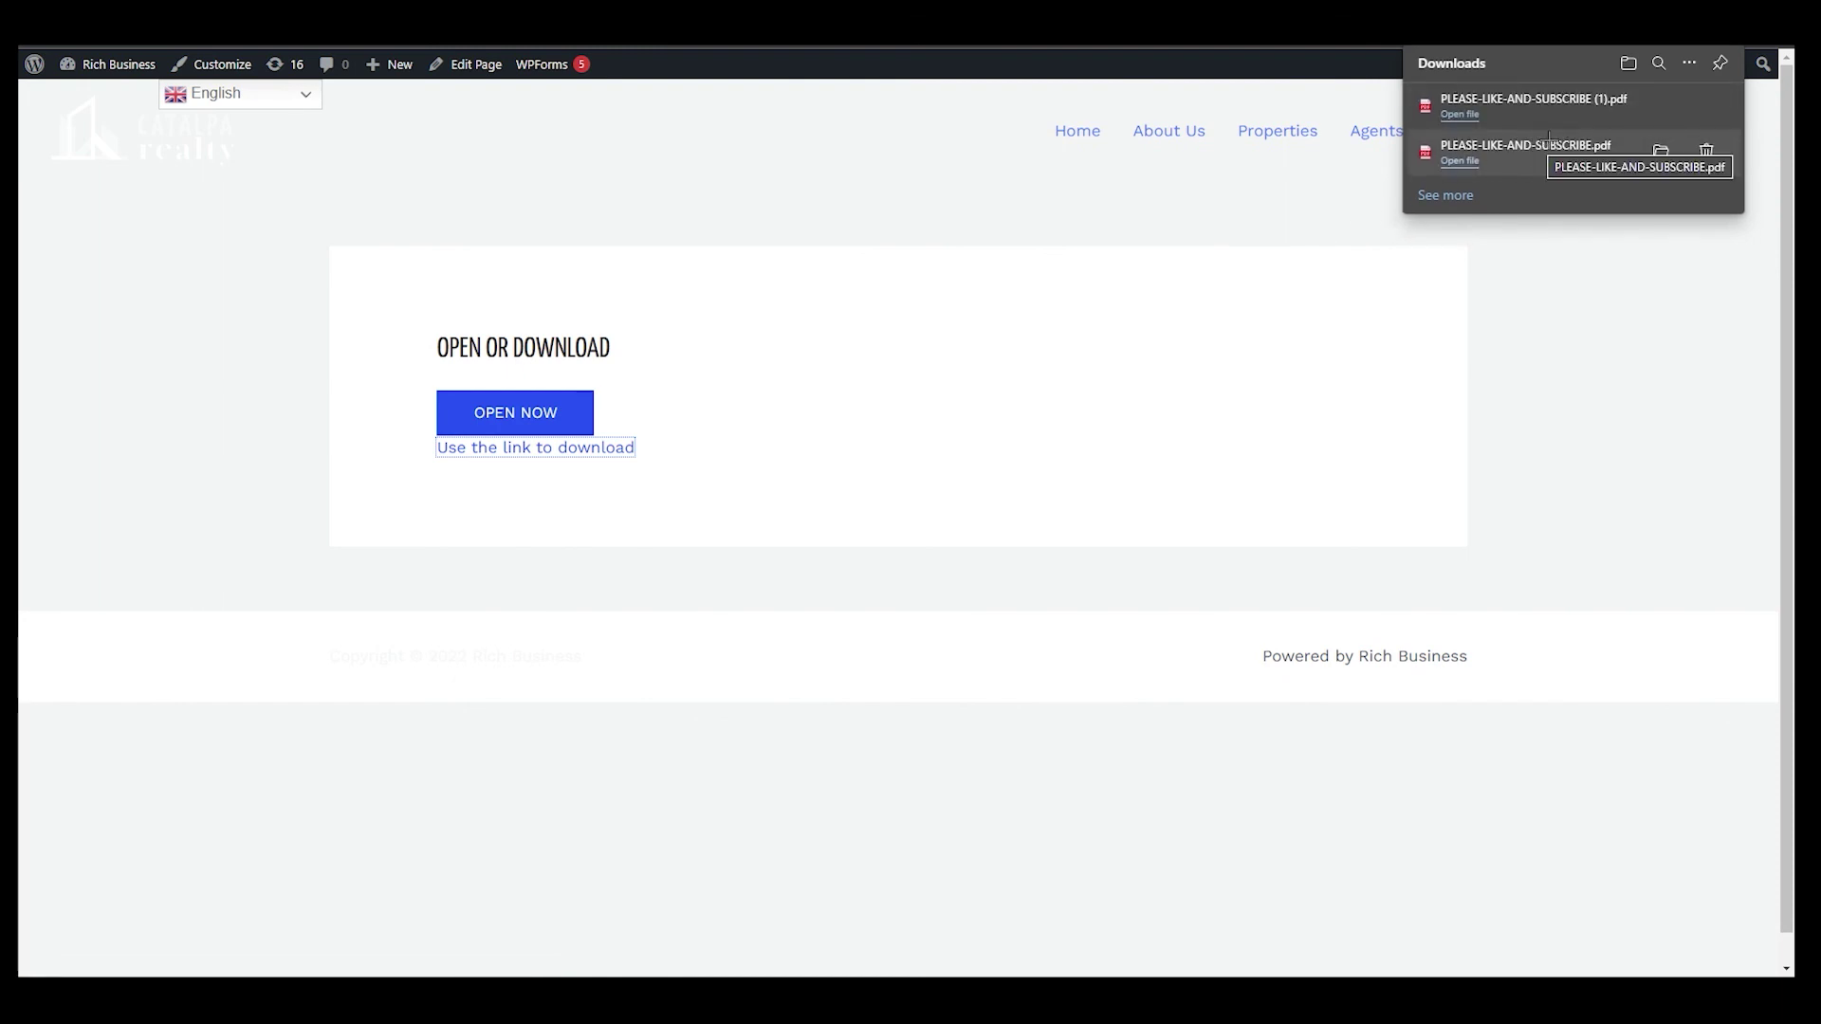
pyautogui.click(1458, 160)
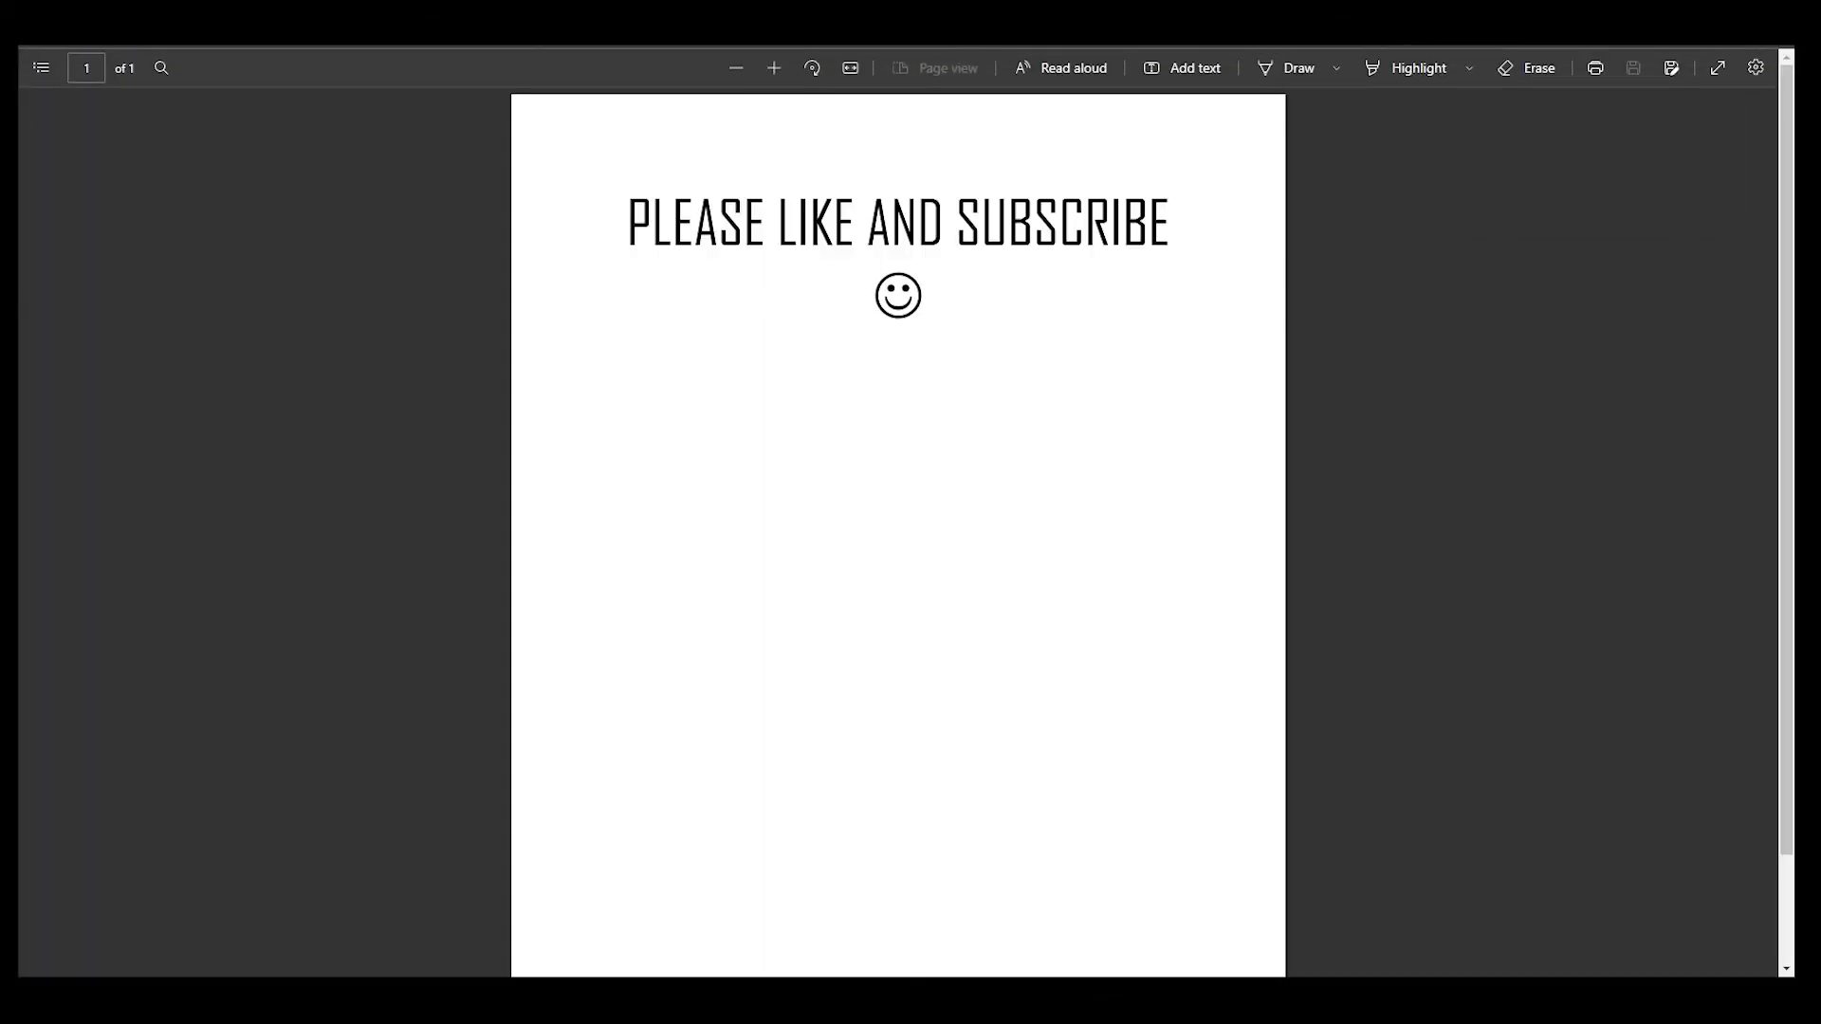
pyautogui.hotkey('ctrl', 'w')
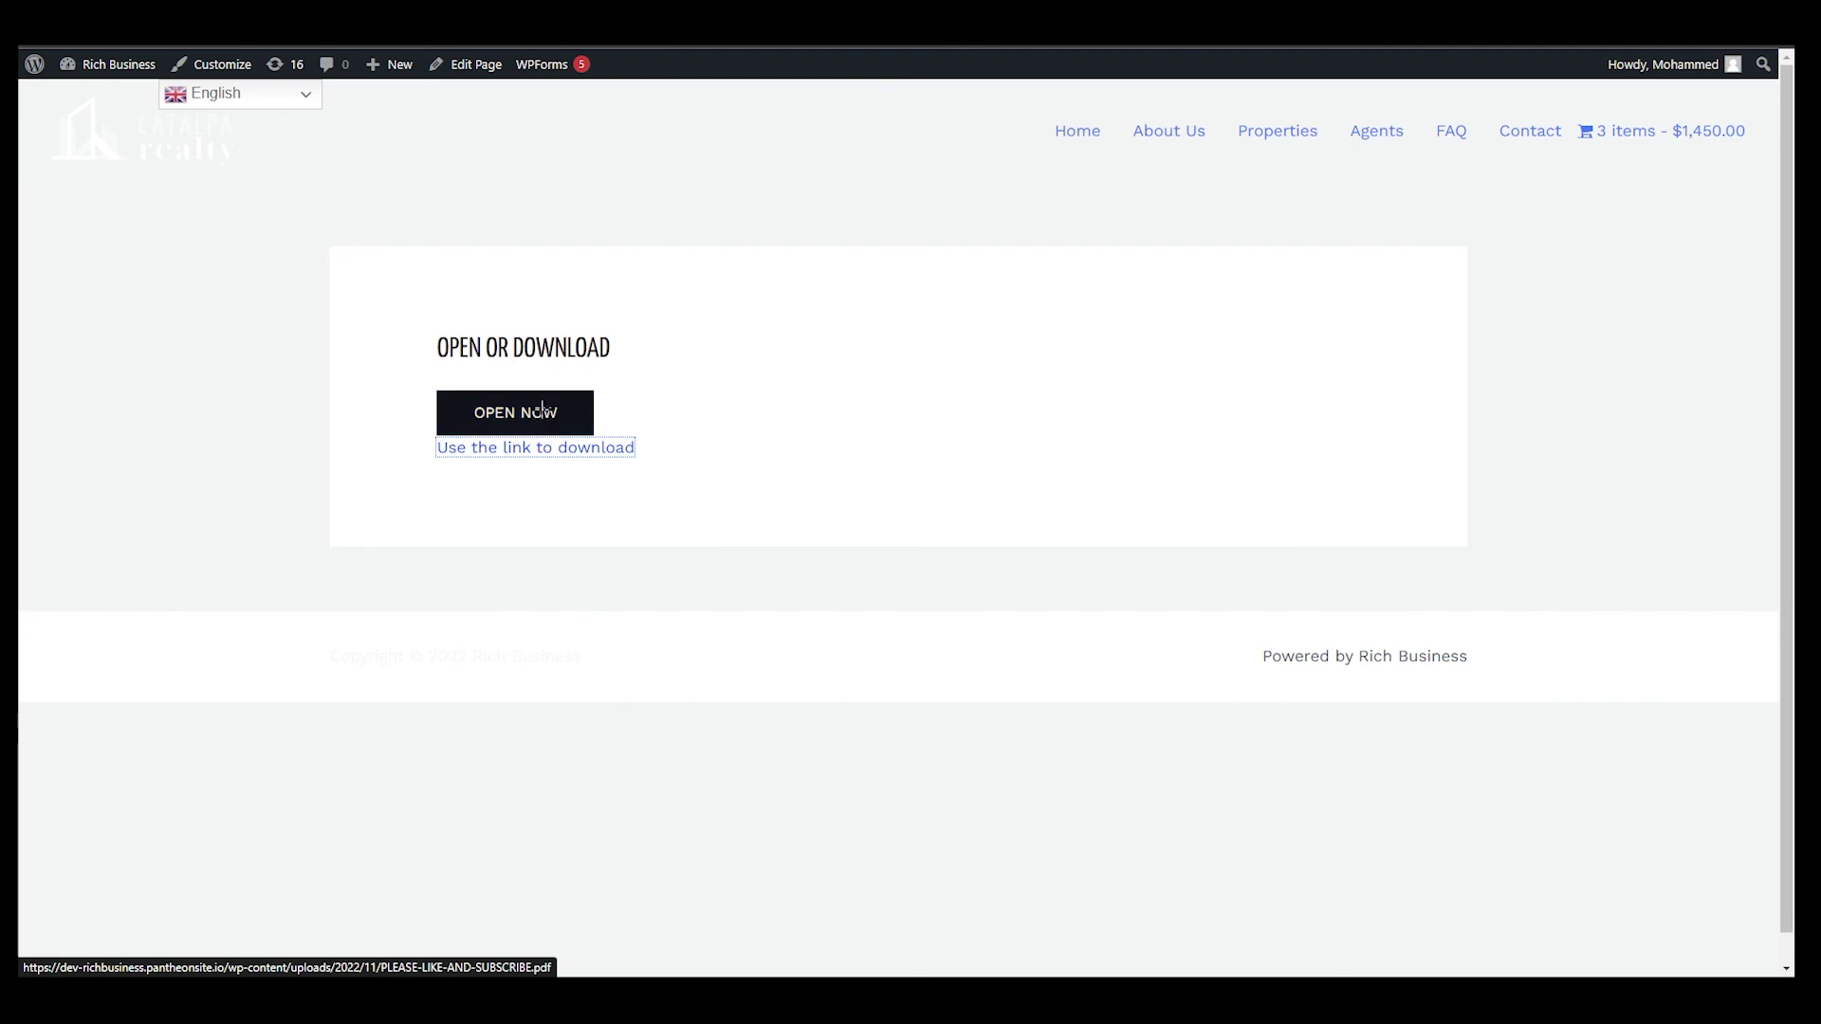
pyautogui.click(464, 64)
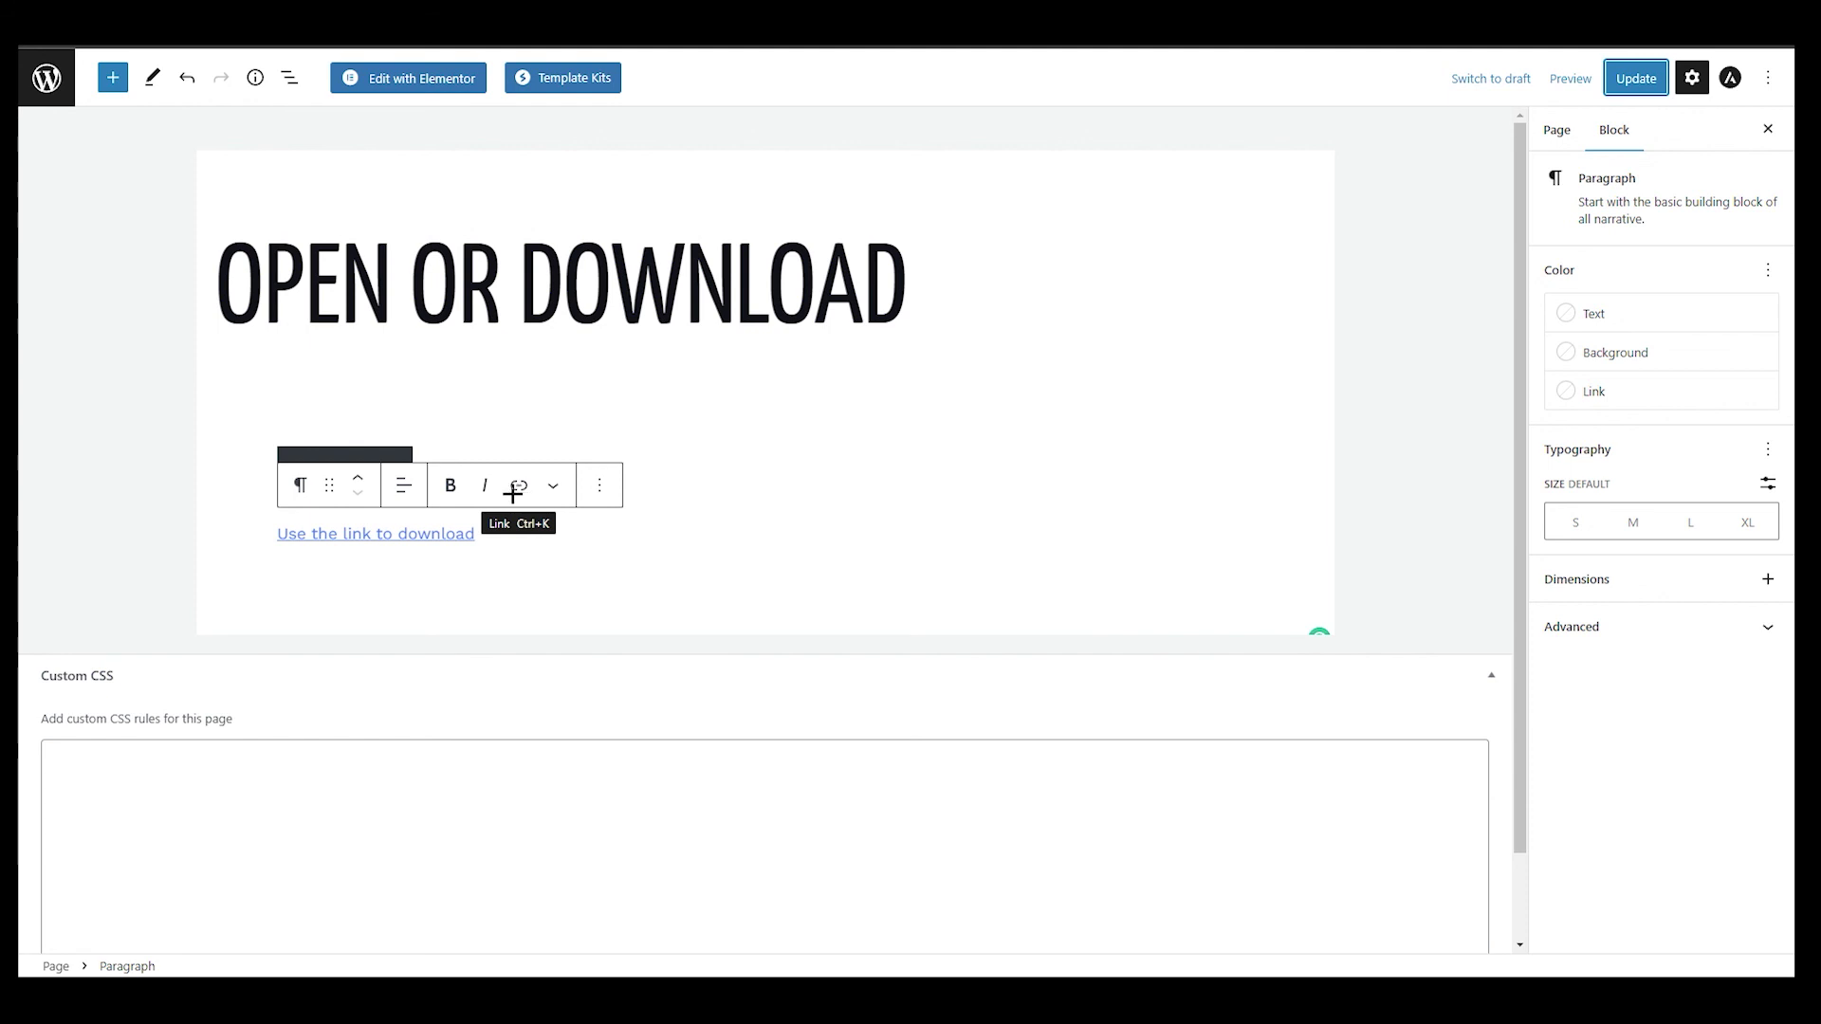
pyautogui.click(599, 484)
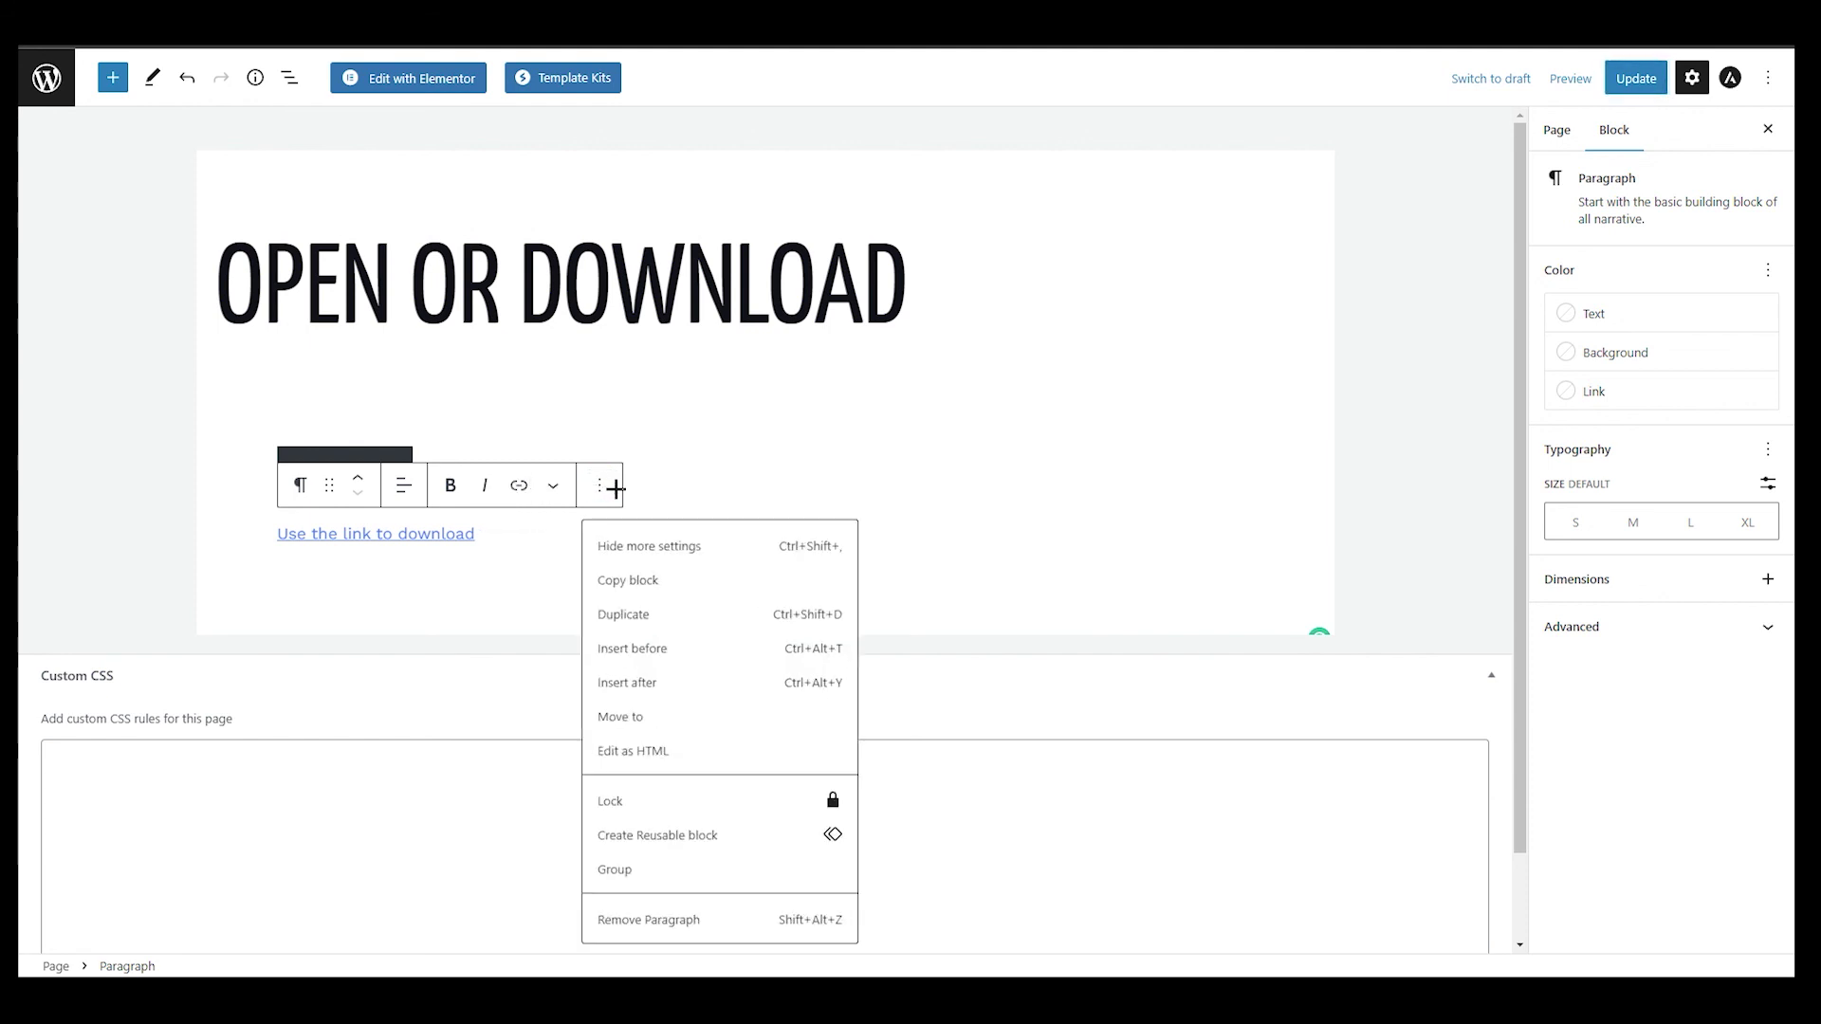